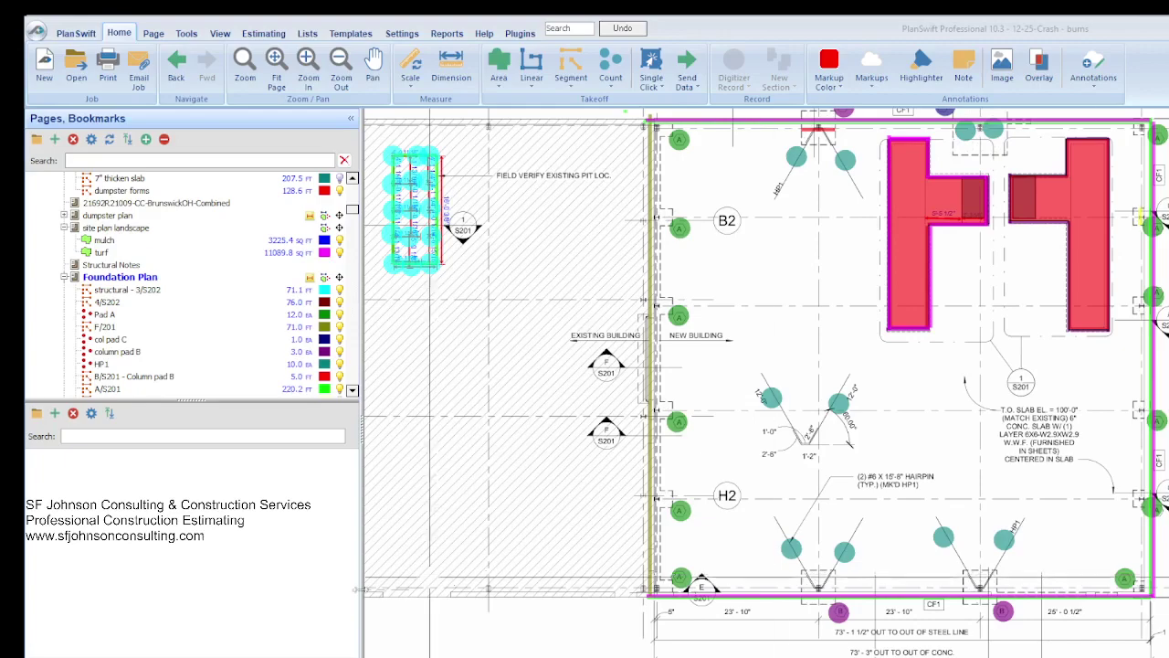
Examine the foundation plan's trench drain slabs, existing pit and new building takeoffs
{"action": "left_click", "coordinate": [340, 375]}
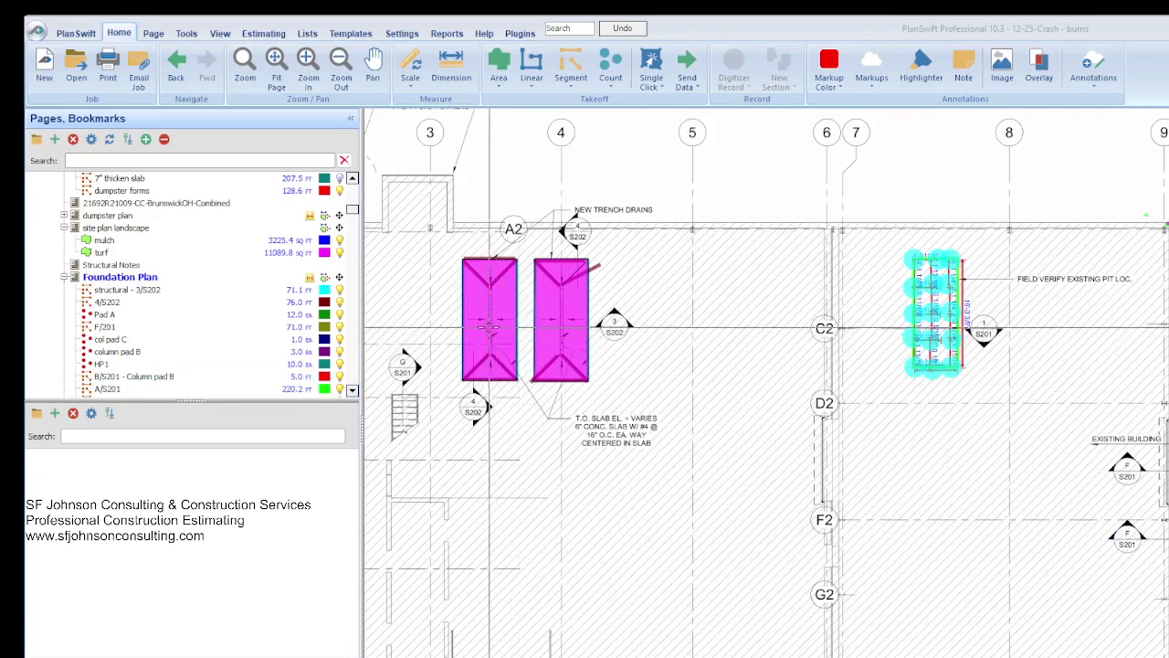
{"action": "scroll", "coordinate": [466, 324], "scroll_direction": "down", "scroll_amount": 1}
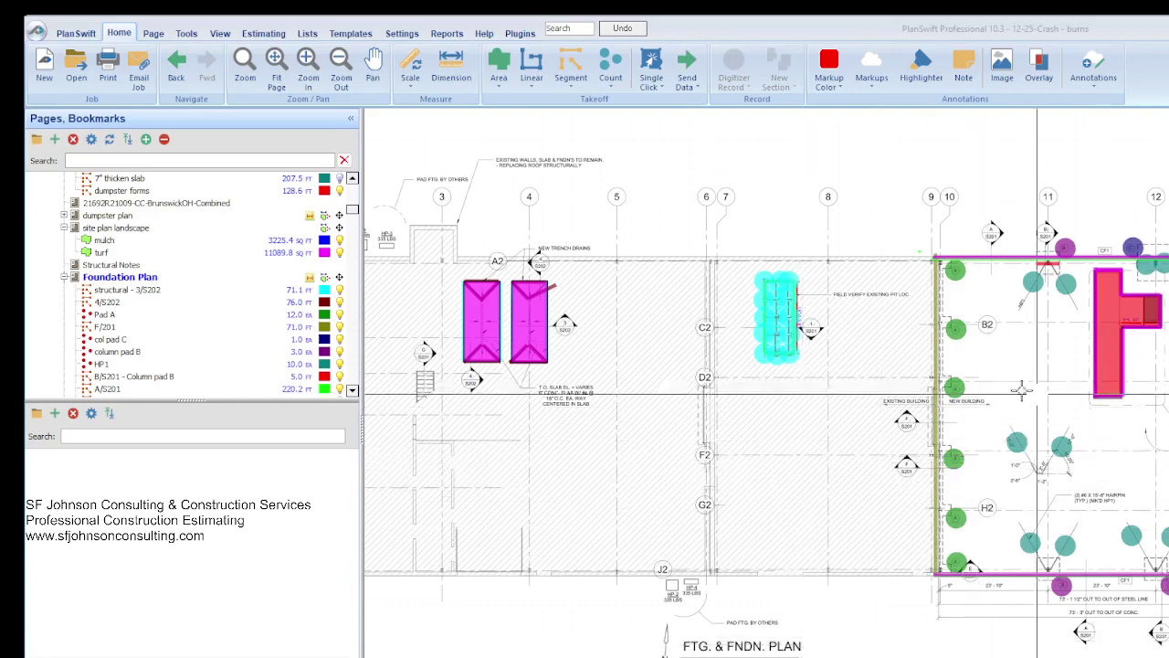
{"action": "scroll", "coordinate": [1017, 390], "scroll_direction": "up", "scroll_amount": 1}
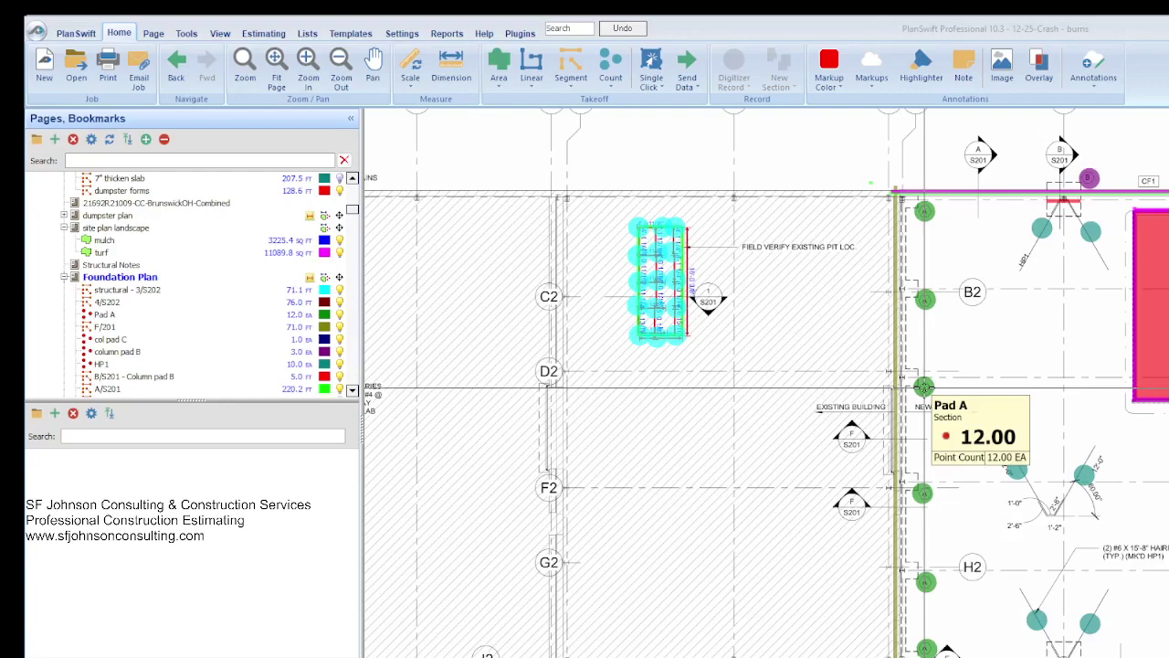
{"action": "scroll", "coordinate": [886, 315], "scroll_direction": "down", "scroll_amount": 2}
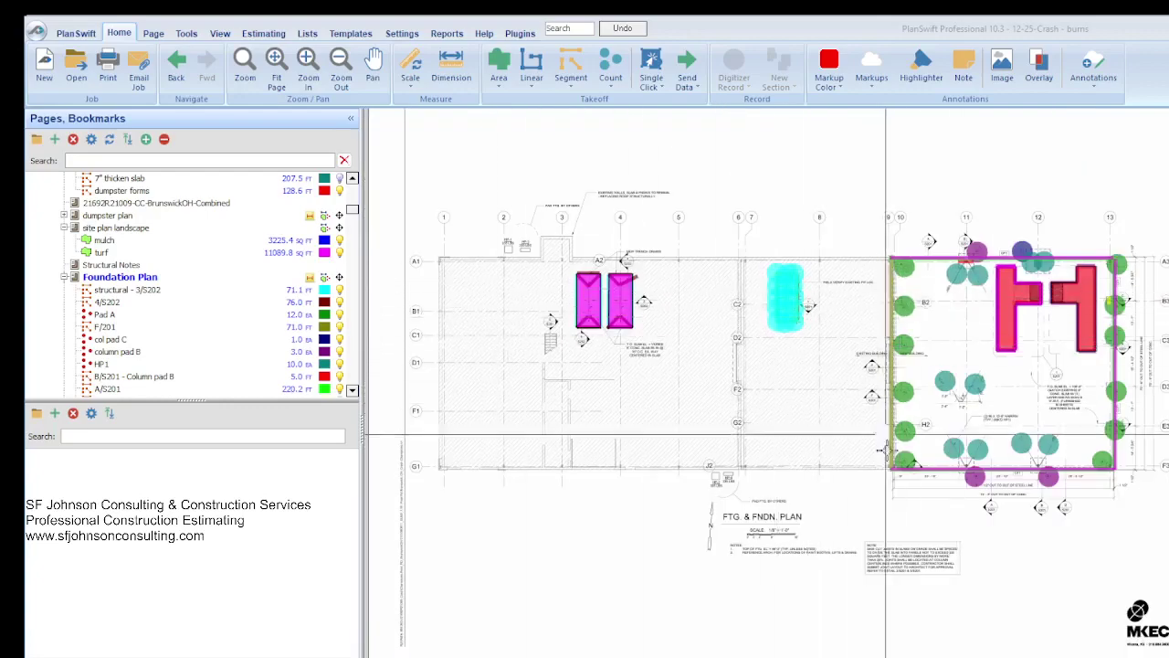
{"action": "scroll", "coordinate": [909, 355], "scroll_direction": "up", "scroll_amount": 3}
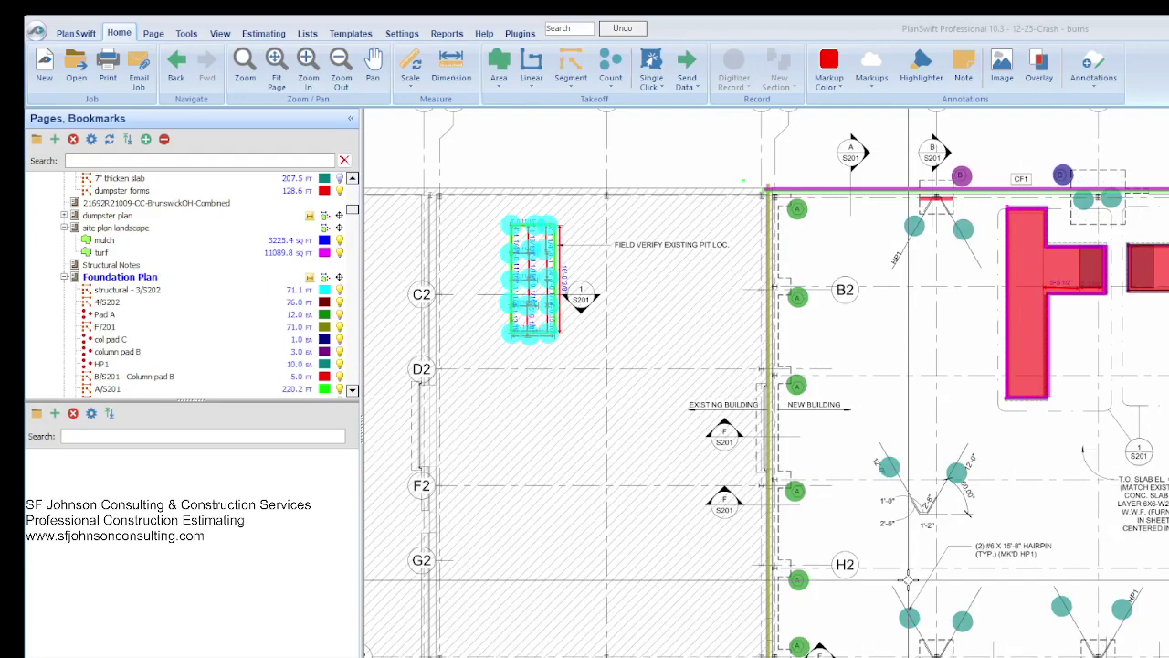
{"action": "scroll", "coordinate": [1121, 584], "scroll_direction": "down", "scroll_amount": 1}
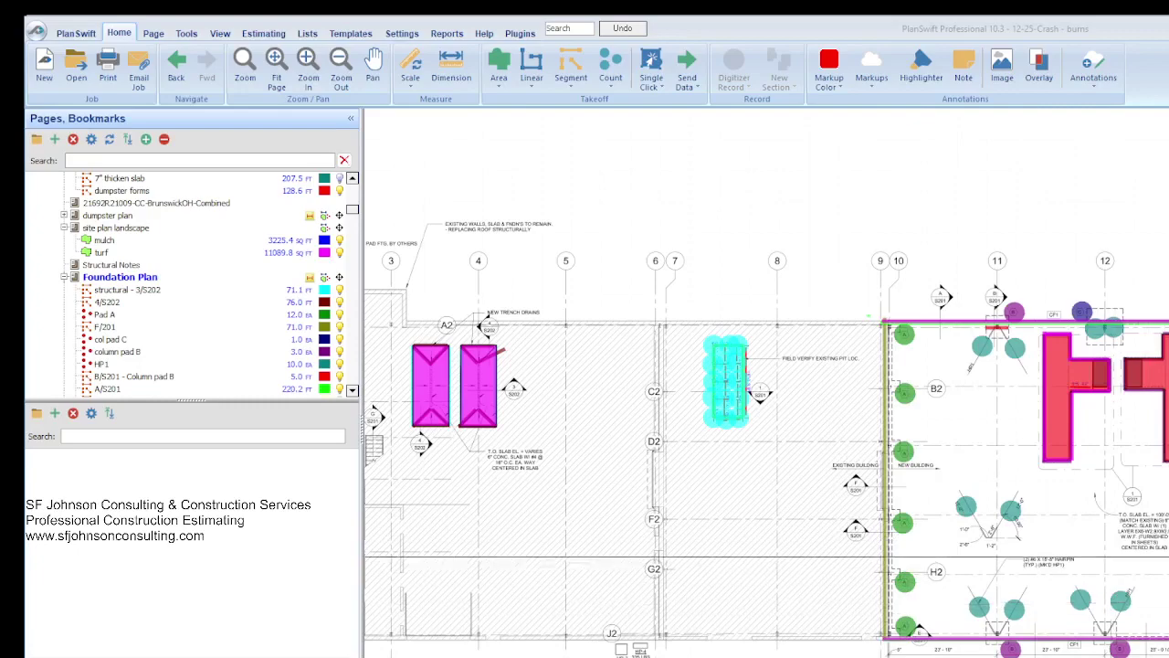
{"action": "scroll", "coordinate": [959, 420], "scroll_direction": "up", "scroll_amount": 3}
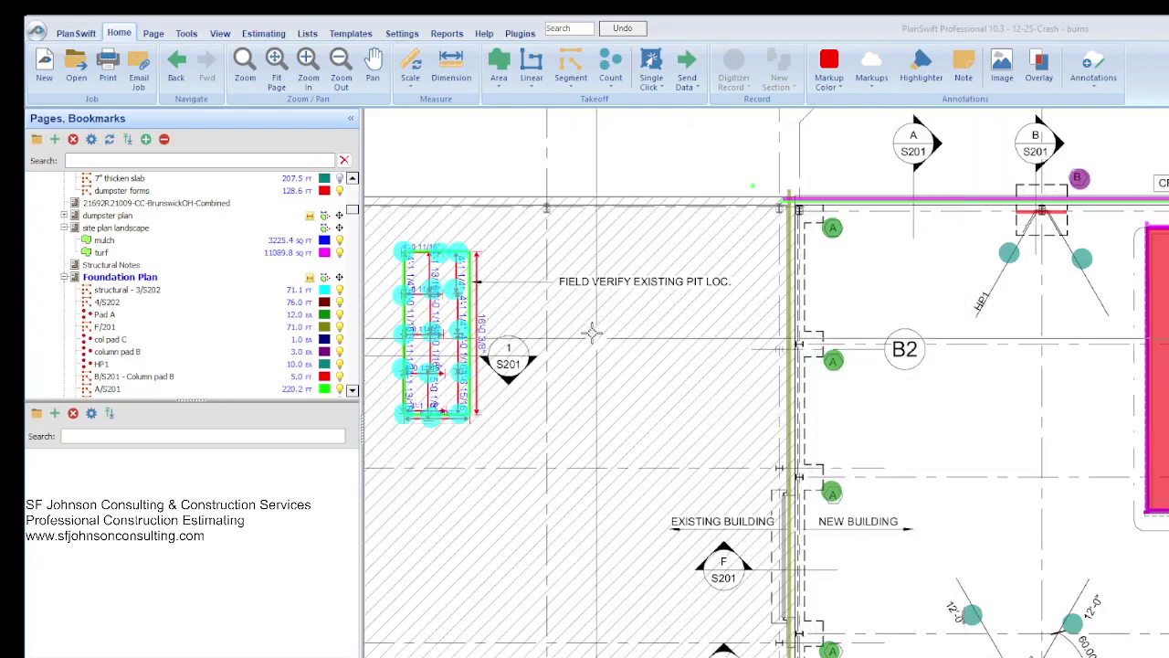
{"action": "scroll", "coordinate": [592, 332], "scroll_direction": "down", "scroll_amount": 2}
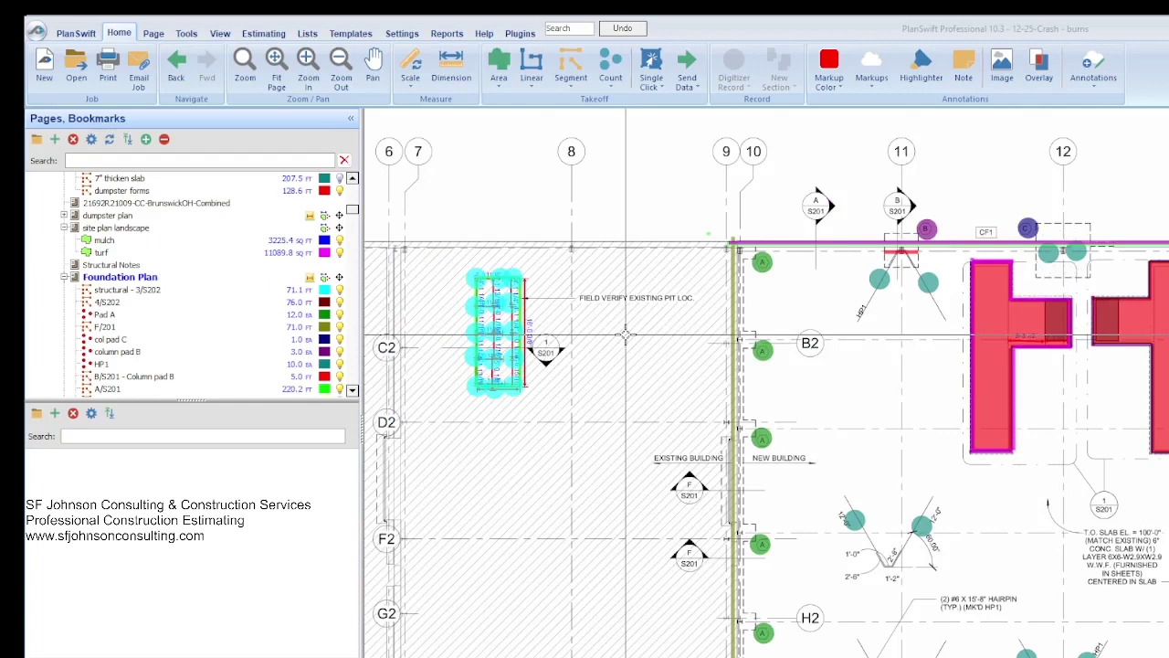
Examine the new building's upper foundation wall around section marks A/S201 and B/S201, from grid 9 to grid 12
{"action": "scroll", "coordinate": [710, 212], "scroll_direction": "up", "scroll_amount": 2}
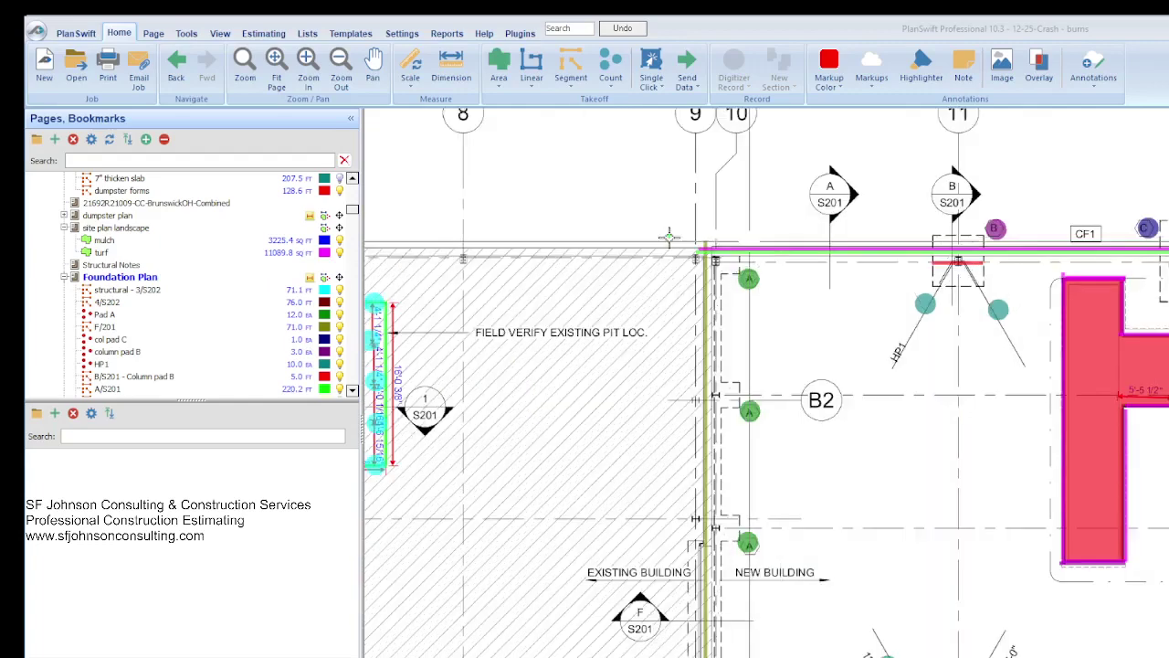
{"action": "scroll", "coordinate": [776, 366], "scroll_direction": "up", "scroll_amount": 2}
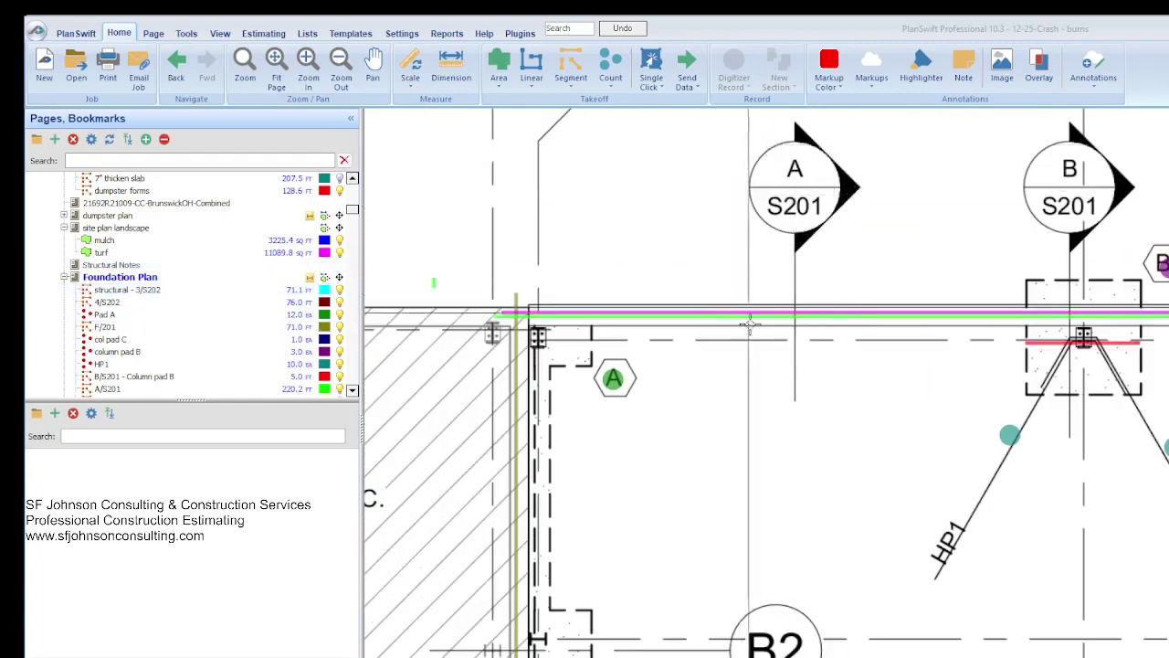
{"action": "scroll", "coordinate": [694, 332], "scroll_direction": "down", "scroll_amount": 1}
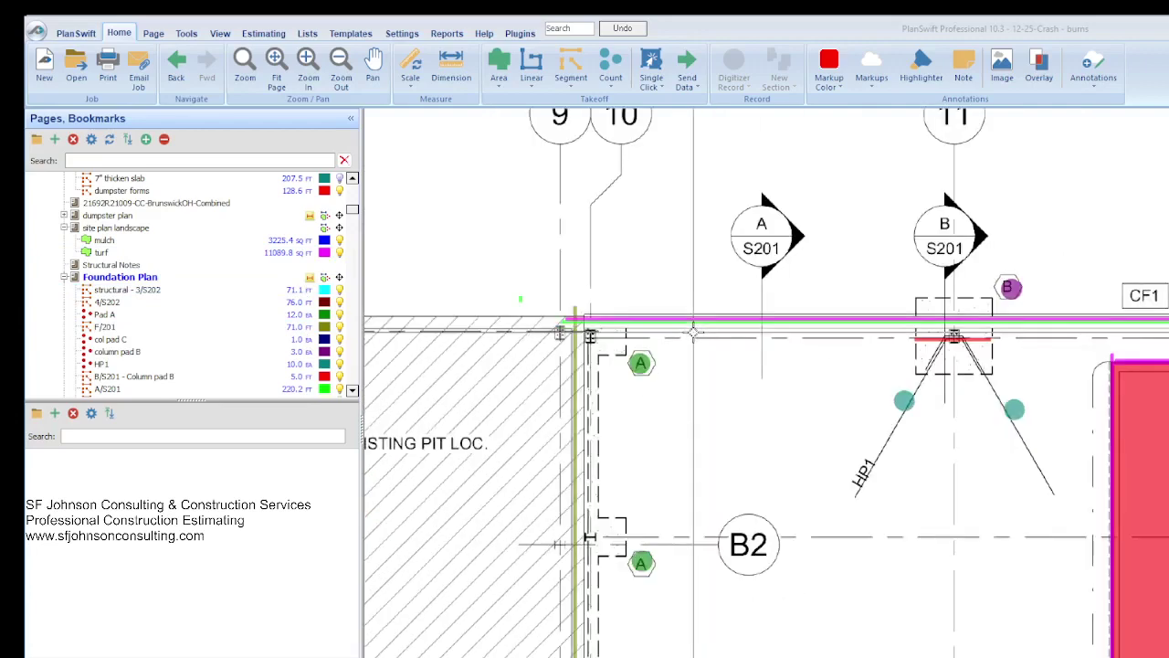
{"action": "scroll", "coordinate": [694, 332], "scroll_direction": "down", "scroll_amount": 1}
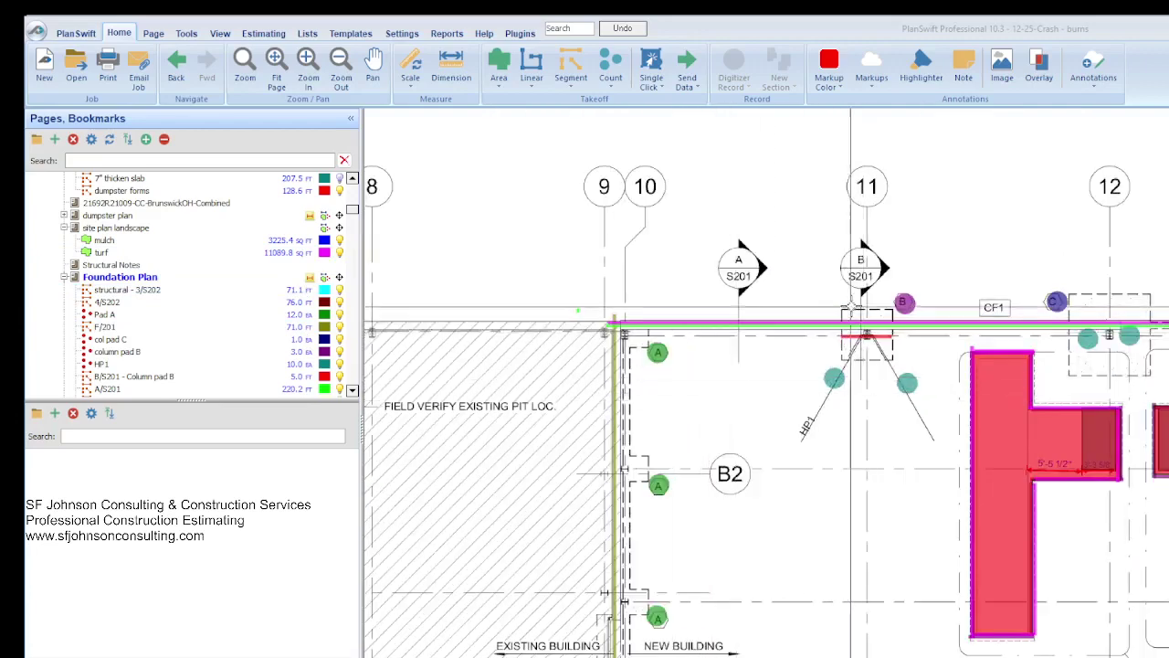
{"action": "scroll", "coordinate": [785, 311], "scroll_direction": "down", "scroll_amount": 3}
{"action": "scroll", "coordinate": [758, 365], "scroll_direction": "up", "scroll_amount": 3}
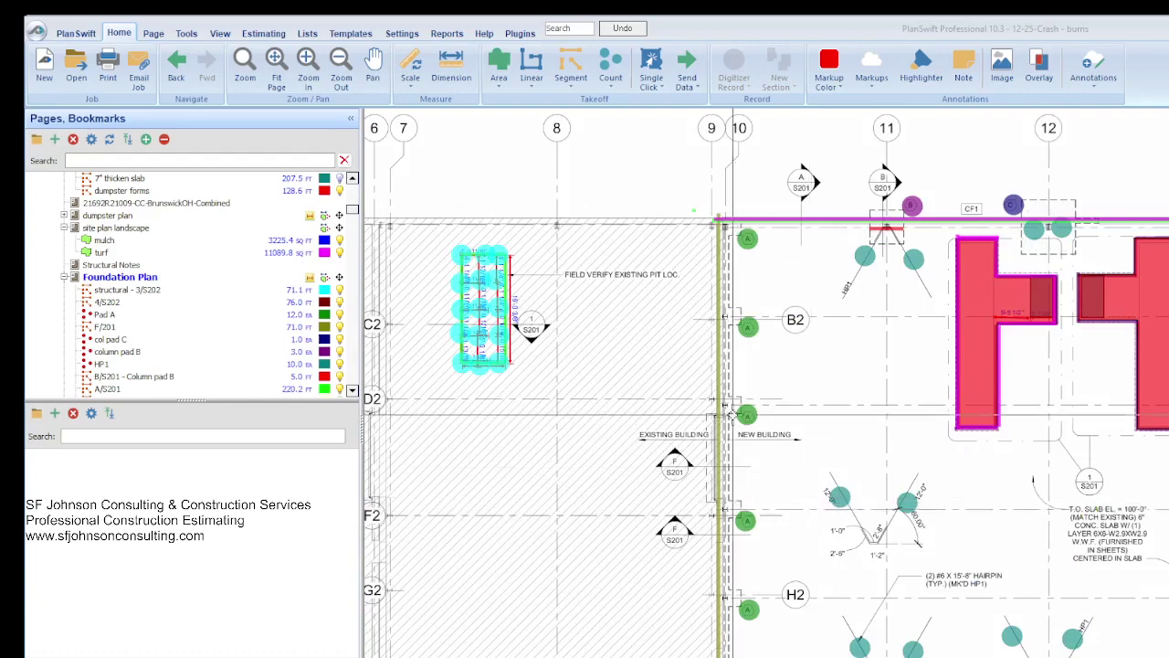
Examine the new building's Pad A footings, HP1 hairpins, wash pit areas and slab note on the foundation plan
{"action": "scroll", "coordinate": [728, 411], "scroll_direction": "up", "scroll_amount": 1}
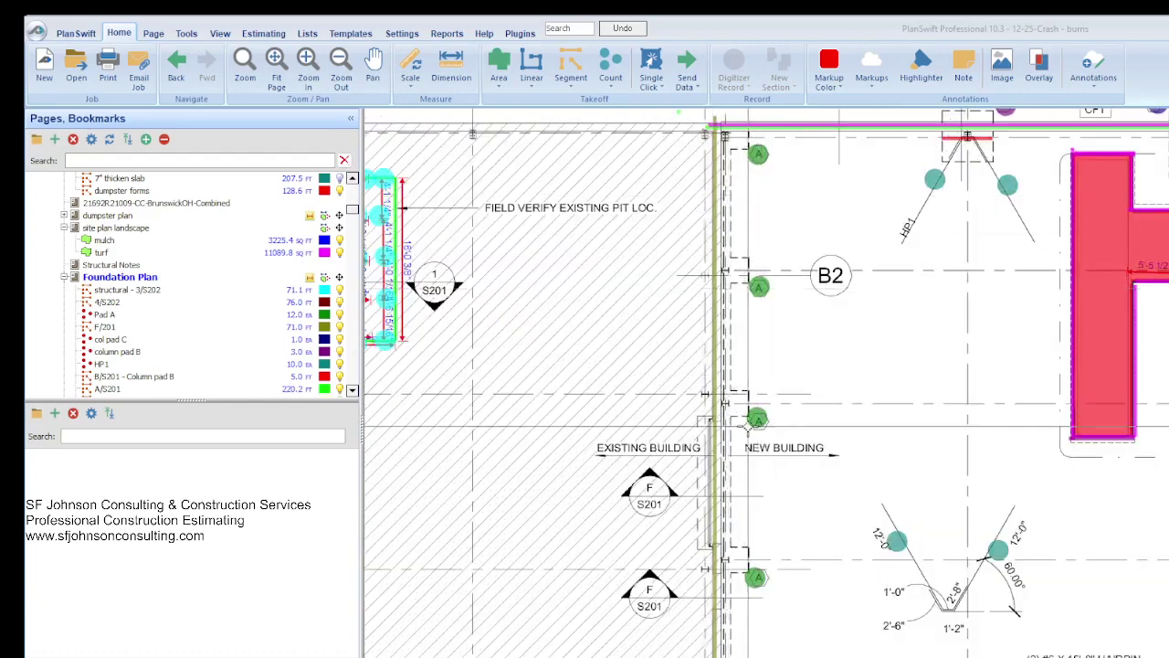
{"action": "scroll", "coordinate": [748, 423], "scroll_direction": "down", "scroll_amount": 1}
{"action": "scroll", "coordinate": [959, 649], "scroll_direction": "up", "scroll_amount": 1}
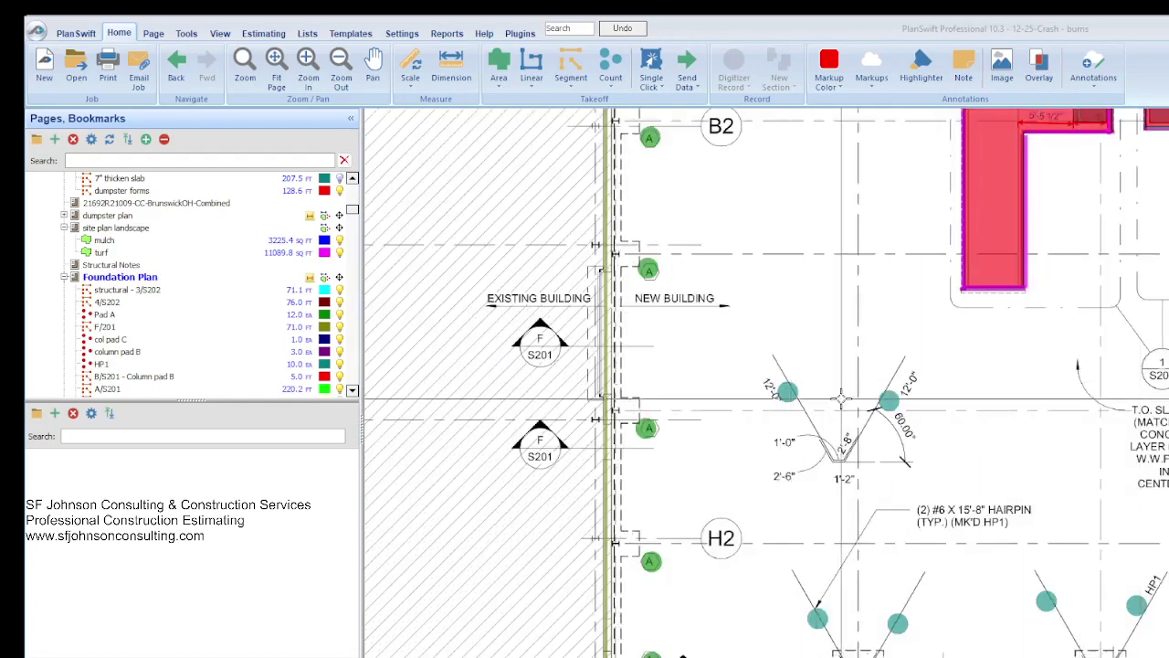
{"action": "scroll", "coordinate": [842, 399], "scroll_direction": "down", "scroll_amount": 1}
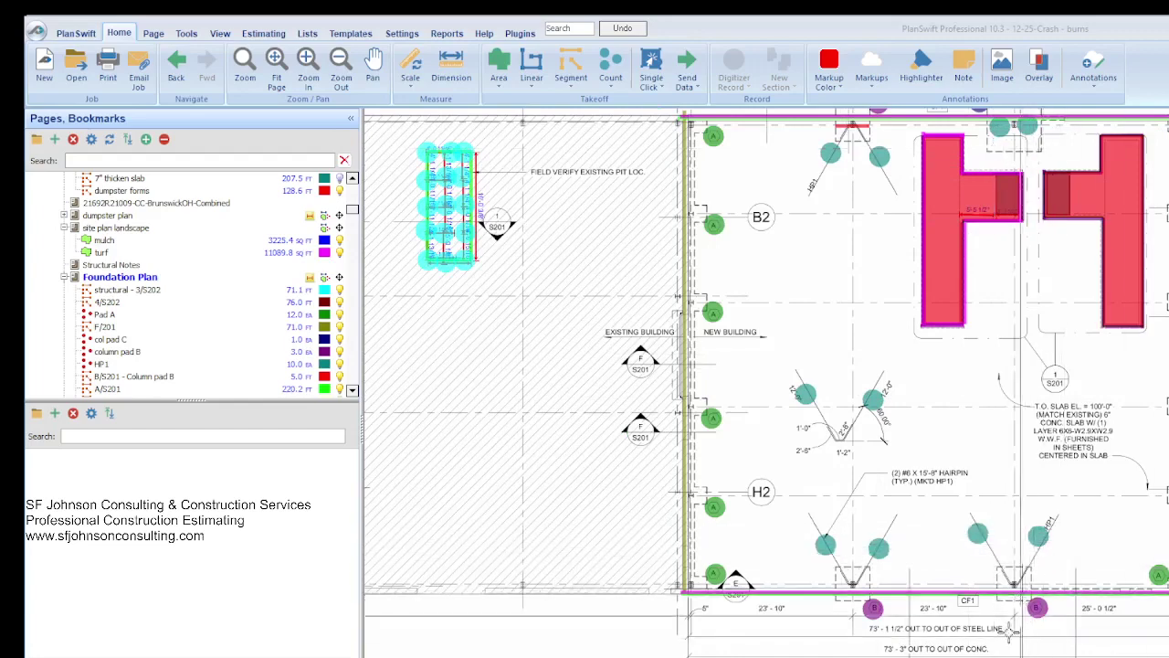
{"action": "scroll", "coordinate": [982, 387], "scroll_direction": "down", "scroll_amount": 1}
{"action": "scroll", "coordinate": [898, 309], "scroll_direction": "up", "scroll_amount": 1}
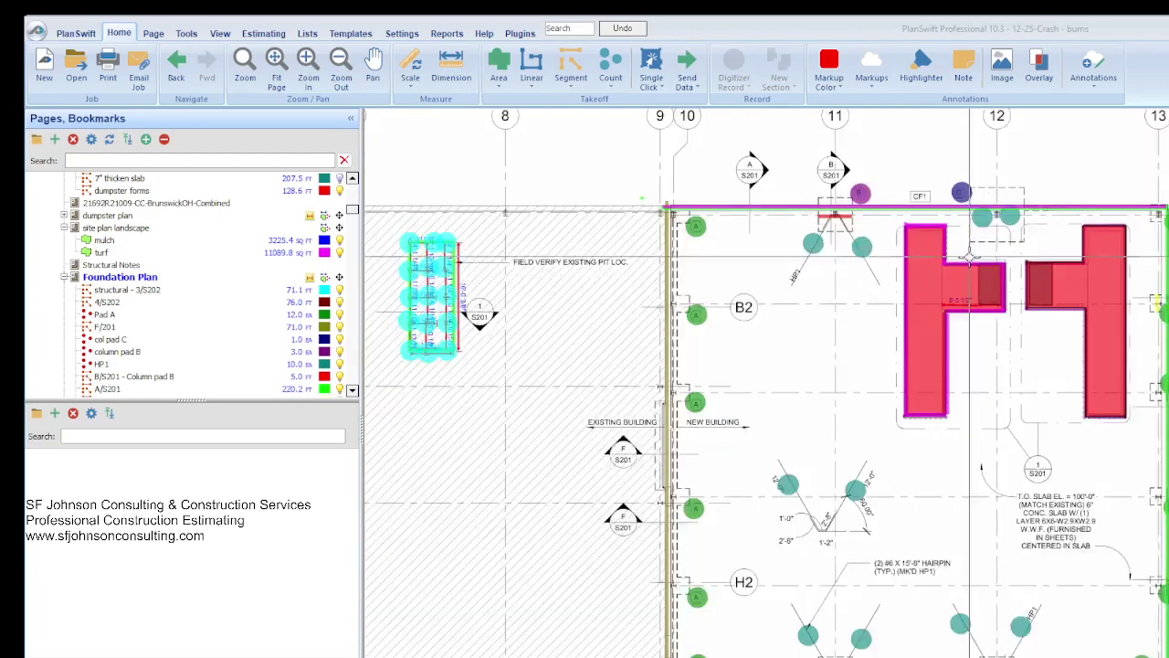
{"action": "scroll", "coordinate": [1102, 283], "scroll_direction": "up", "scroll_amount": 1}
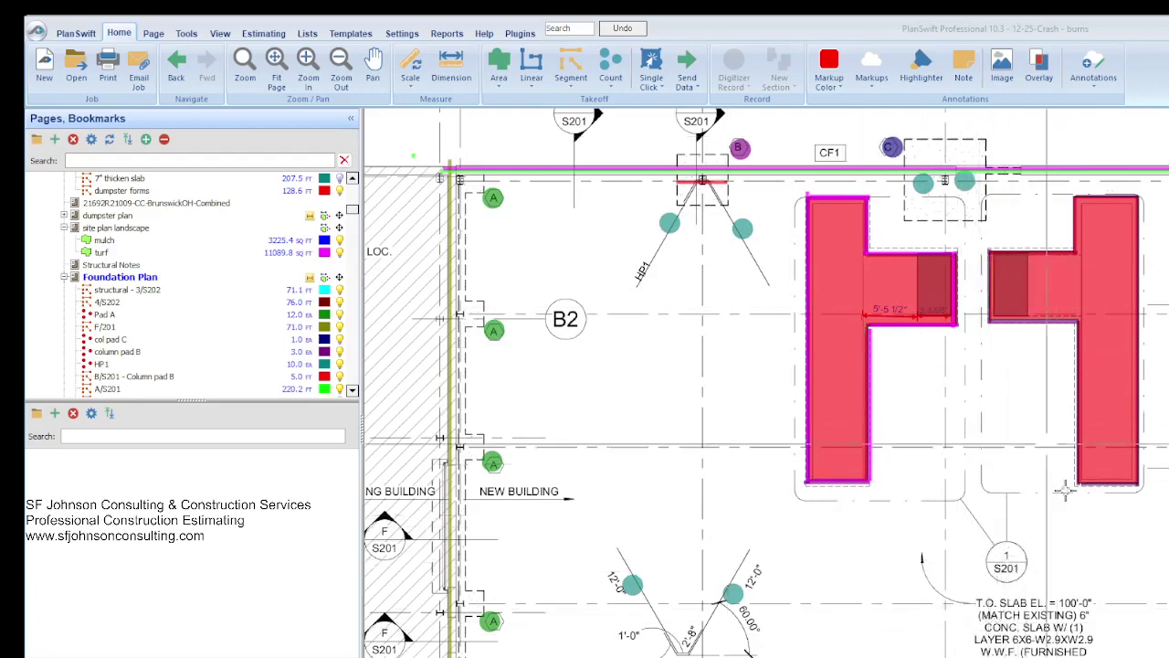
{"action": "scroll", "coordinate": [921, 559], "scroll_direction": "down", "scroll_amount": 2}
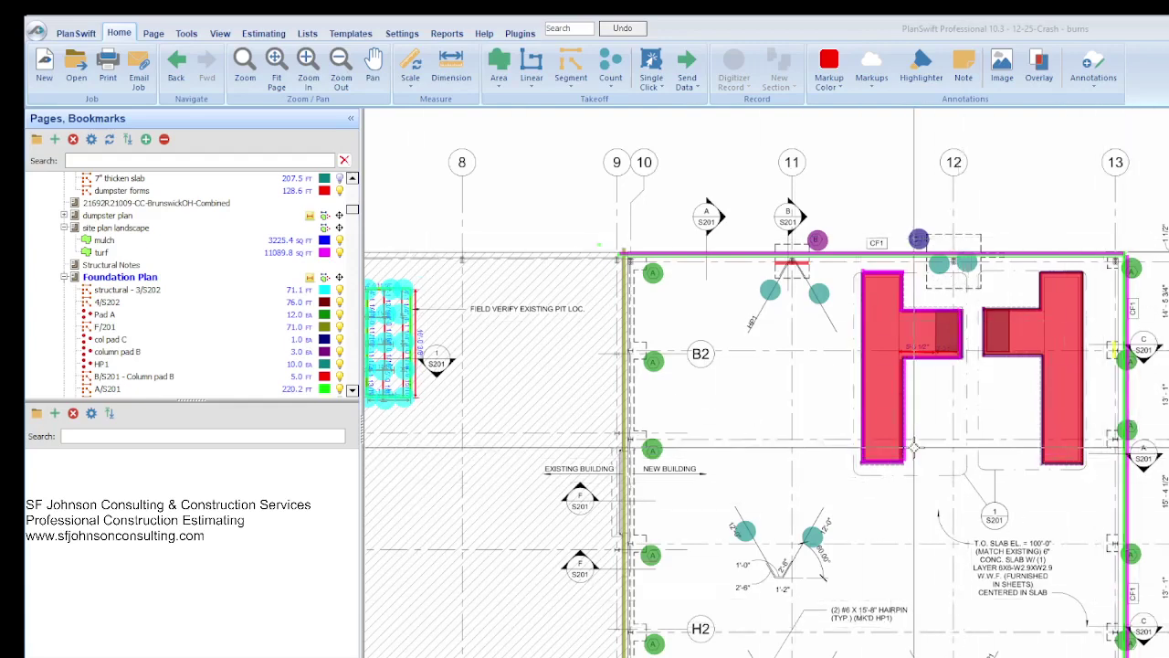
{"action": "scroll", "coordinate": [885, 371], "scroll_direction": "down", "scroll_amount": 1}
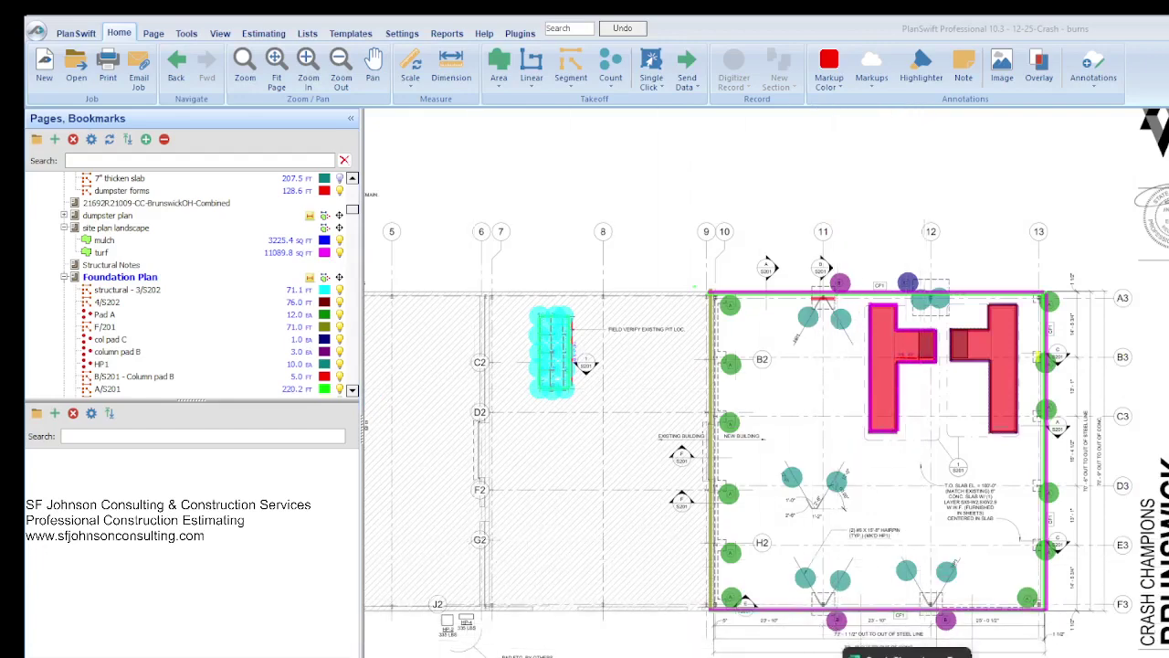
Switch to the Excel structural takeoff, review the column pad and New Building Foundation costs, and return to the PlanSwift plan
{"action": "key", "text": "alt+Tab"}
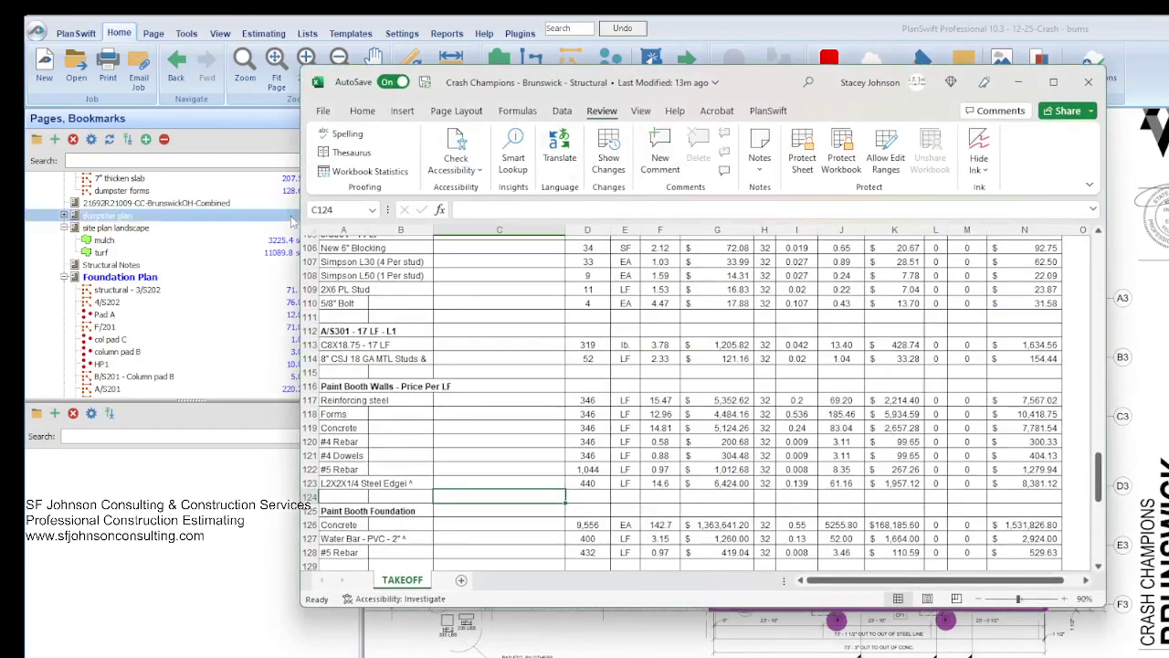
{"action": "scroll", "coordinate": [429, 373], "scroll_direction": "up", "scroll_amount": 13}
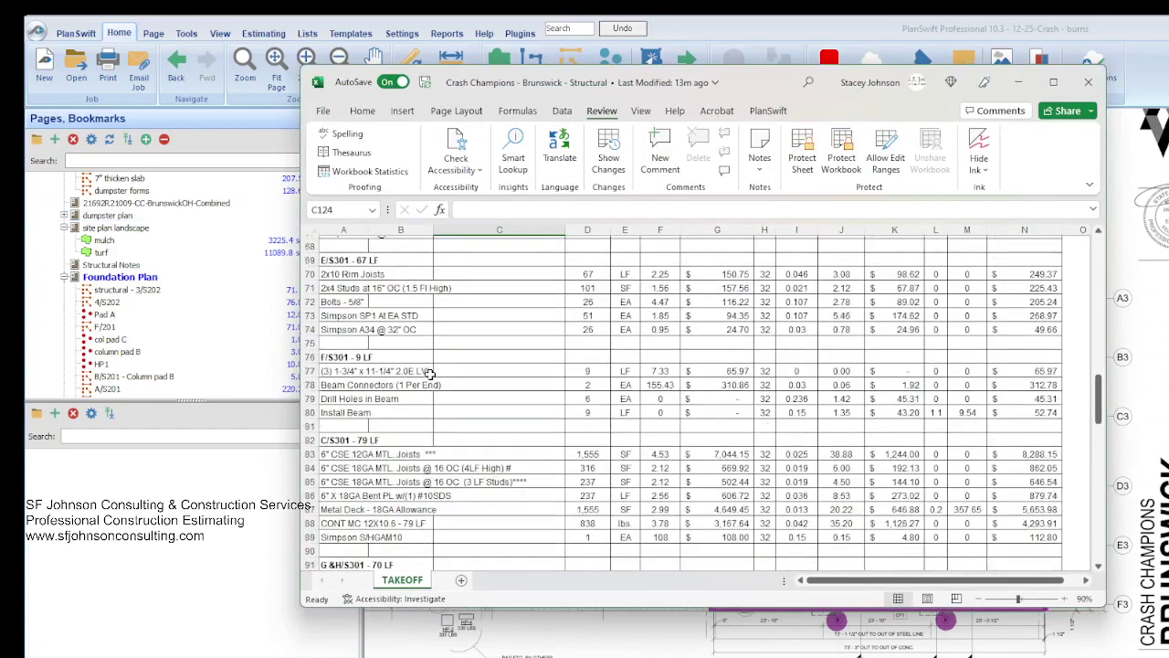
{"action": "scroll", "coordinate": [429, 374], "scroll_direction": "up", "scroll_amount": 10}
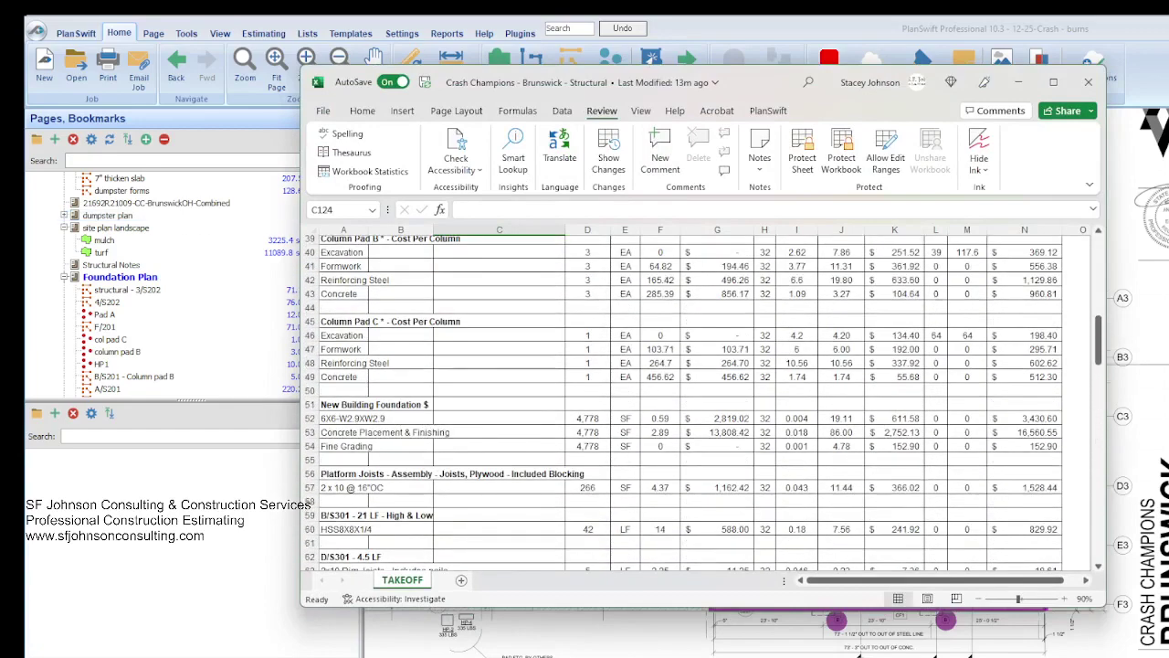
{"action": "key", "text": "alt+Tab"}
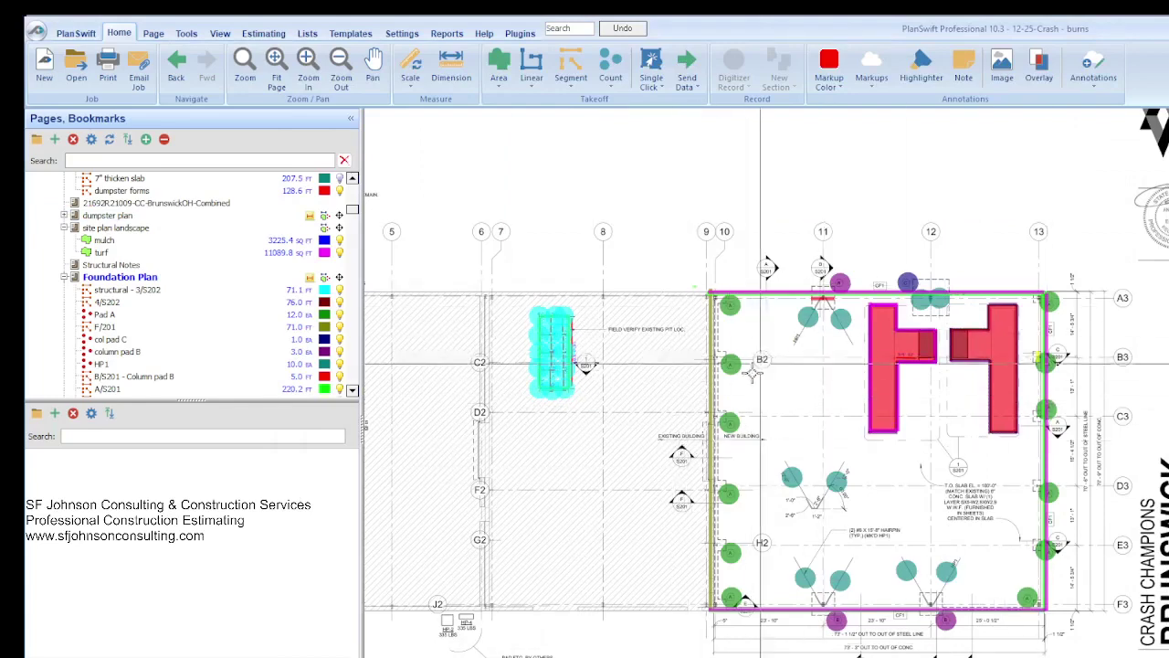
Locate the F/S201 section marks between the existing and new buildings and open the S201 Foundation Section View page
{"action": "scroll", "coordinate": [681, 544], "scroll_direction": "up", "scroll_amount": 2}
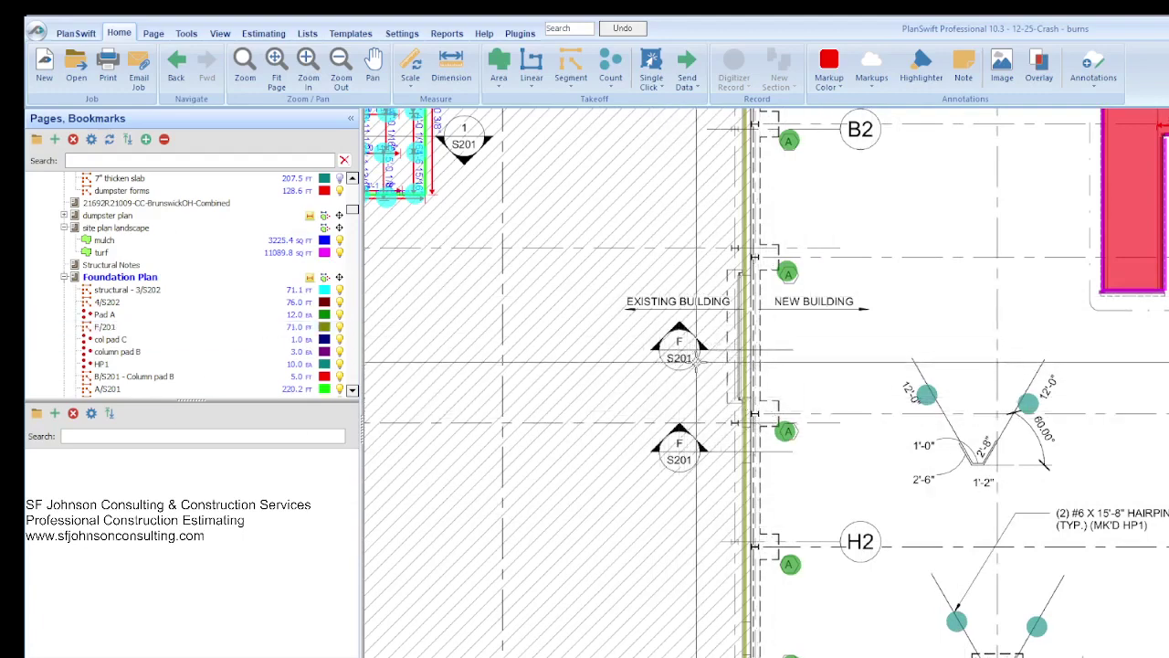
{"action": "scroll", "coordinate": [208, 291], "scroll_direction": "down", "scroll_amount": 3}
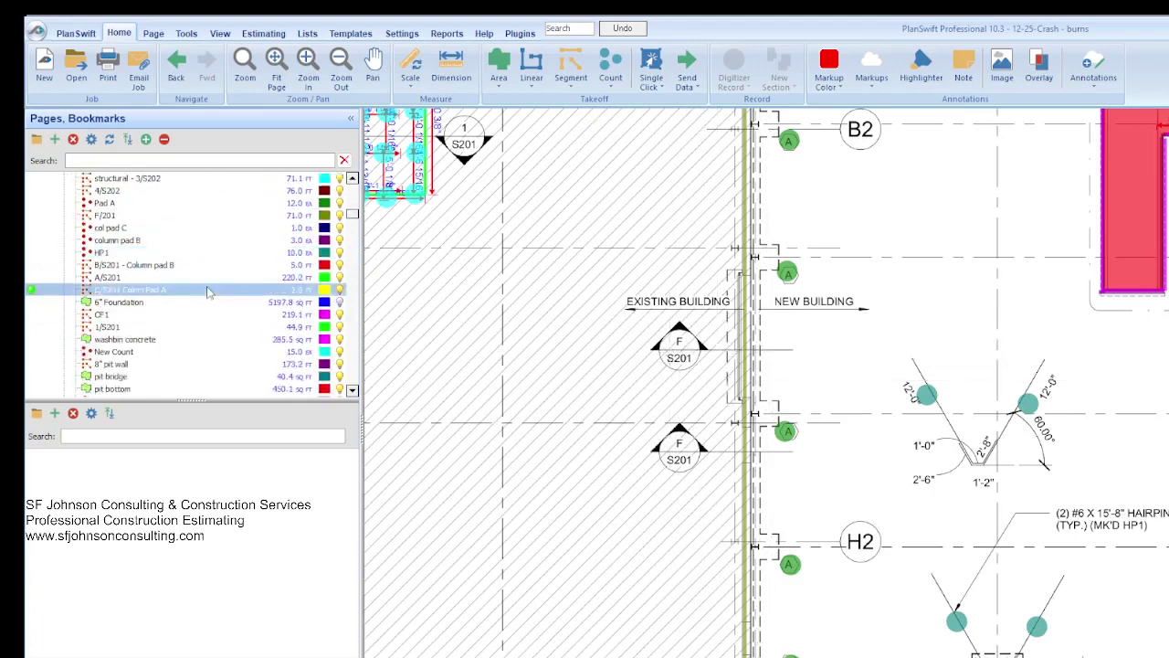
{"action": "scroll", "coordinate": [209, 292], "scroll_direction": "down", "scroll_amount": 2}
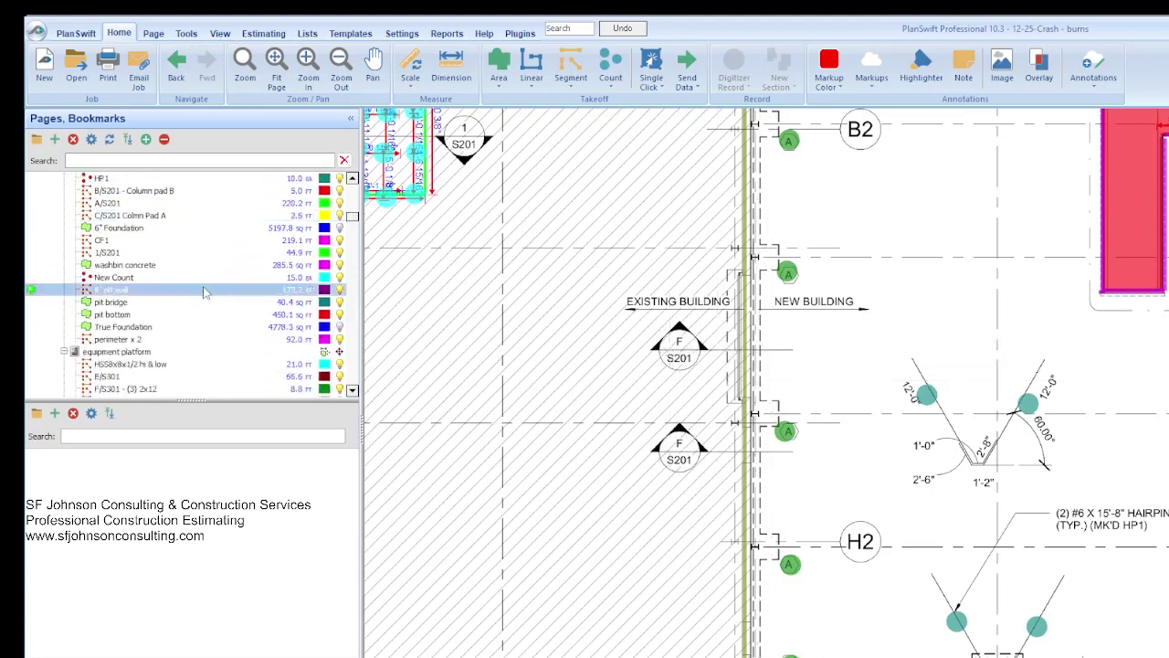
{"action": "scroll", "coordinate": [142, 303], "scroll_direction": "down", "scroll_amount": 10}
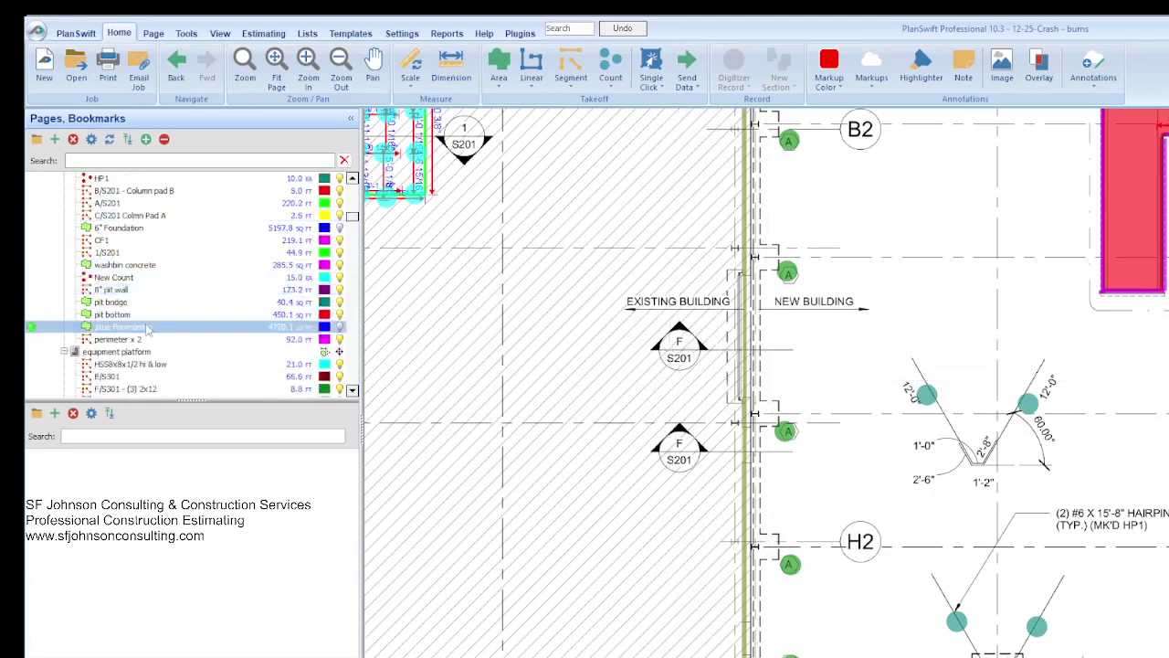
{"action": "scroll", "coordinate": [143, 354], "scroll_direction": "down", "scroll_amount": 2}
{"action": "scroll", "coordinate": [105, 242], "scroll_direction": "up", "scroll_amount": 2}
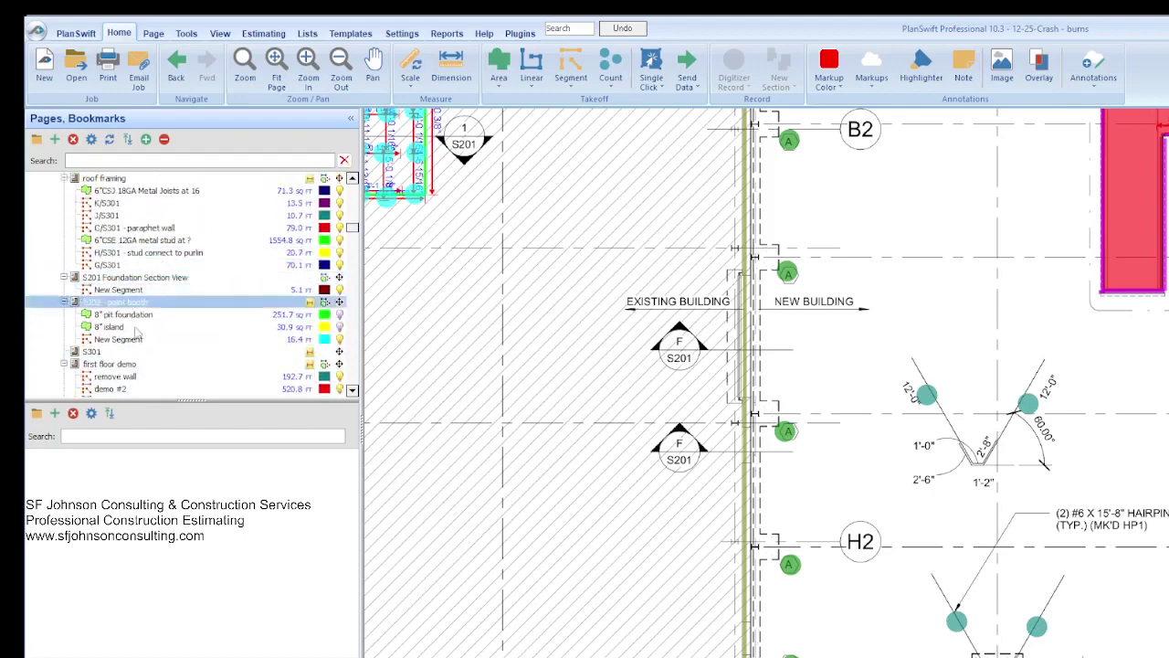
{"action": "scroll", "coordinate": [139, 331], "scroll_direction": "down", "scroll_amount": 2}
{"action": "scroll", "coordinate": [181, 342], "scroll_direction": "down", "scroll_amount": 1}
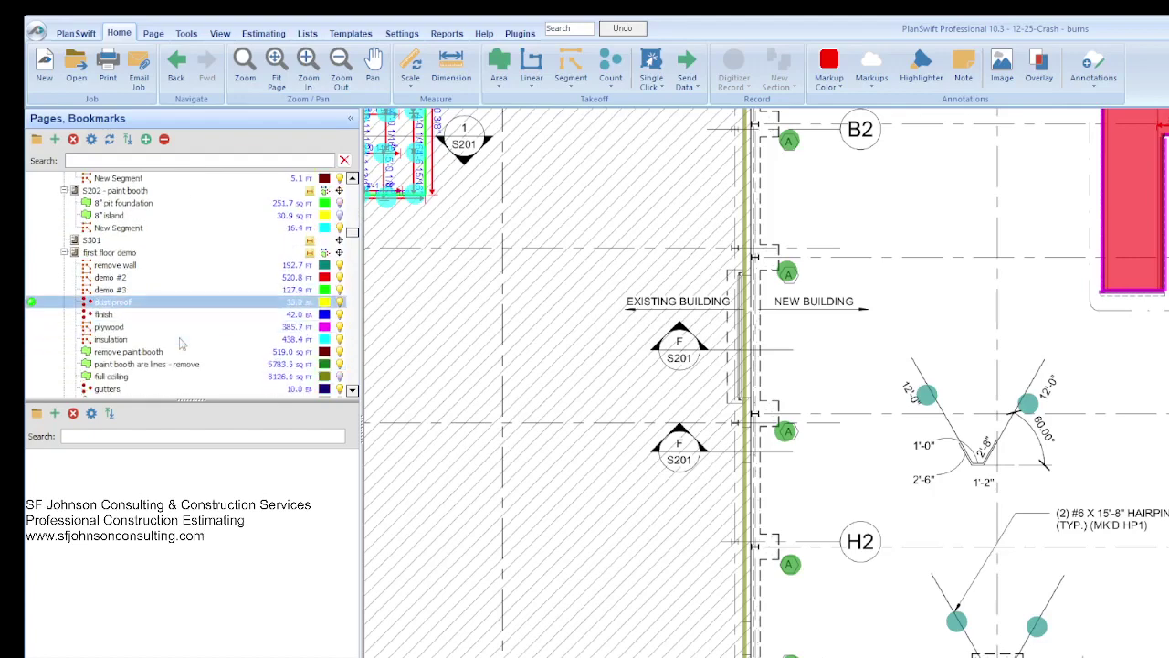
{"action": "scroll", "coordinate": [114, 256], "scroll_direction": "up", "scroll_amount": 3}
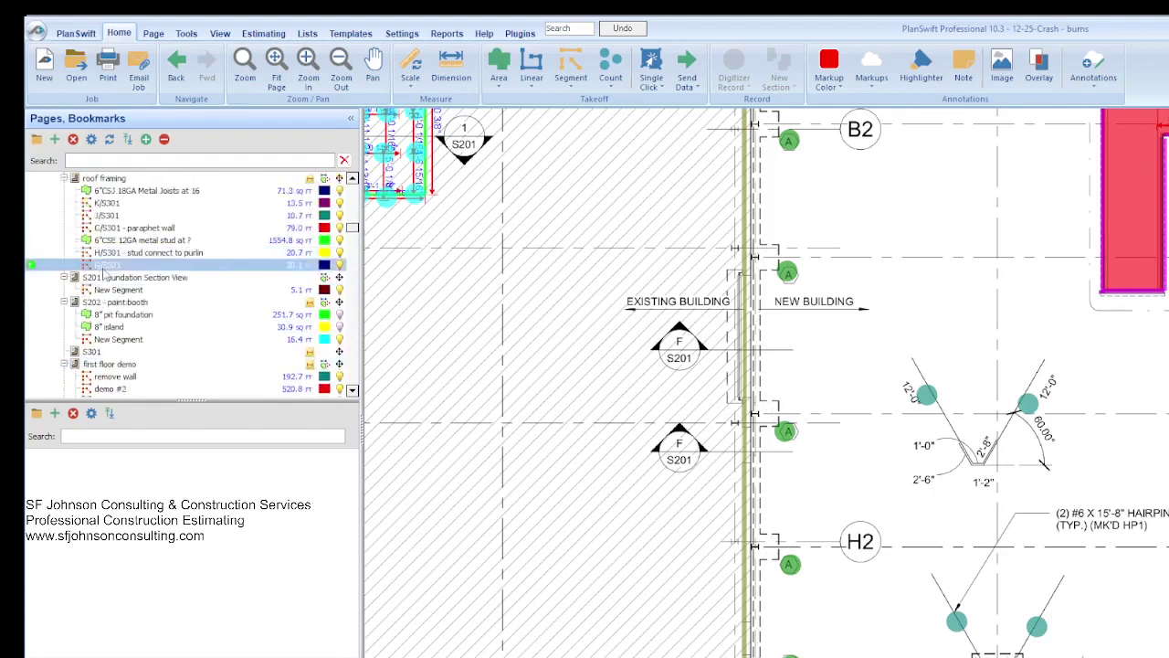
{"action": "left_click", "coordinate": [103, 276]}
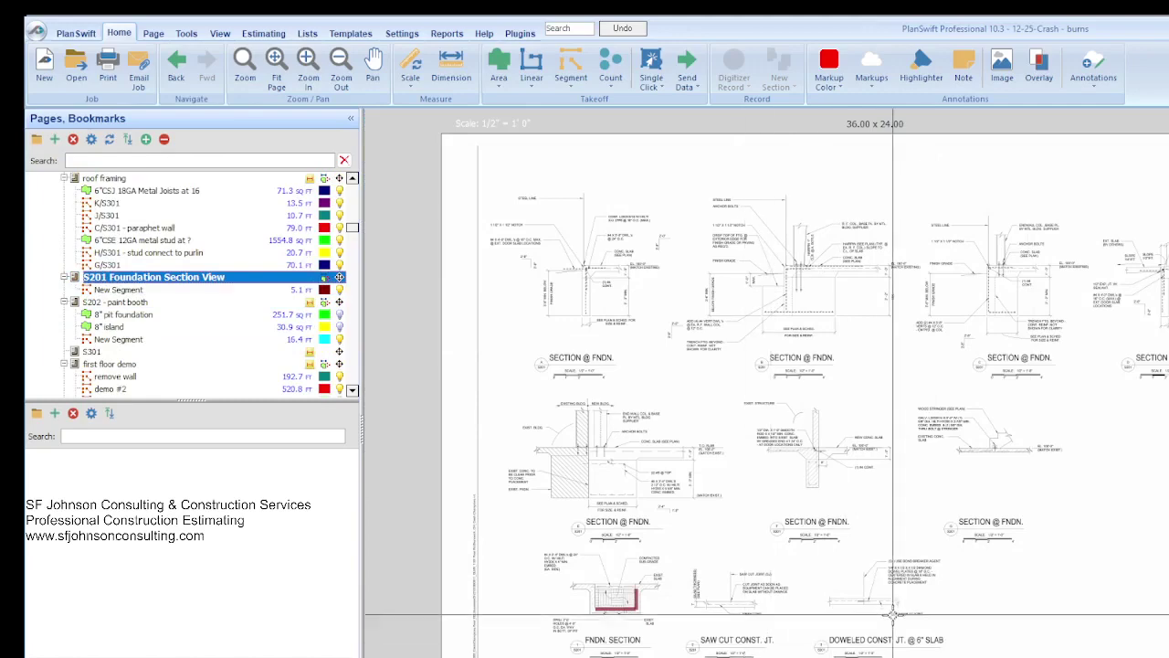
Examine the F/S201 foundation section detail, including its smooth rod and #4 continuous bar notes
{"action": "scroll", "coordinate": [785, 530], "scroll_direction": "up", "scroll_amount": 2}
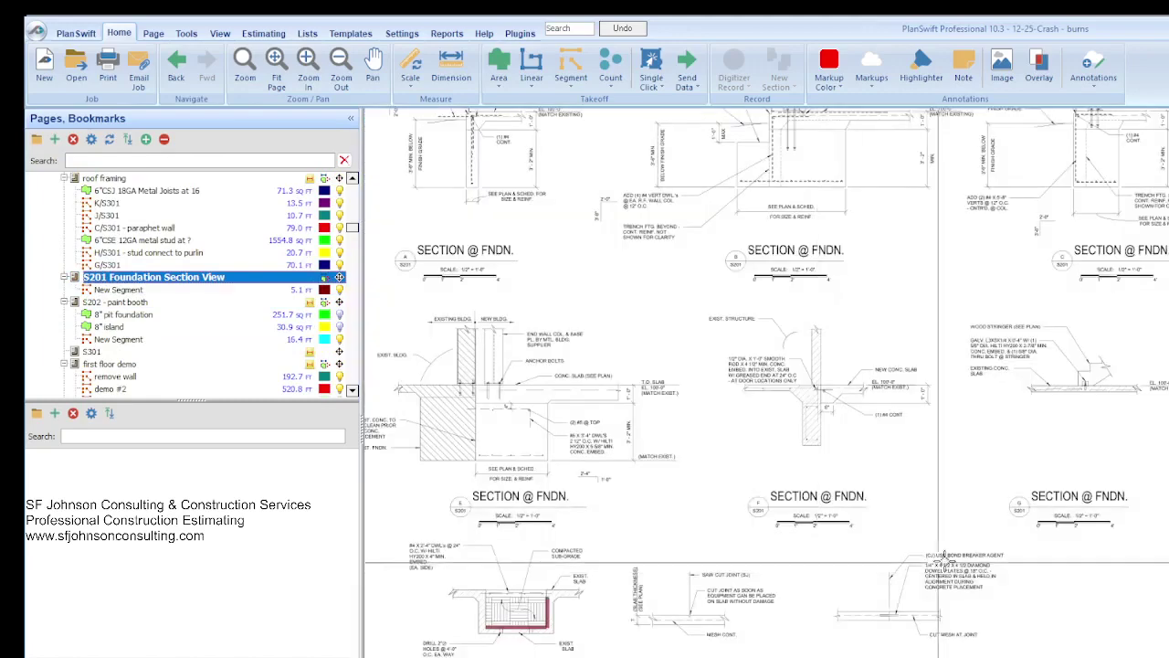
{"action": "scroll", "coordinate": [752, 270], "scroll_direction": "up", "scroll_amount": 3}
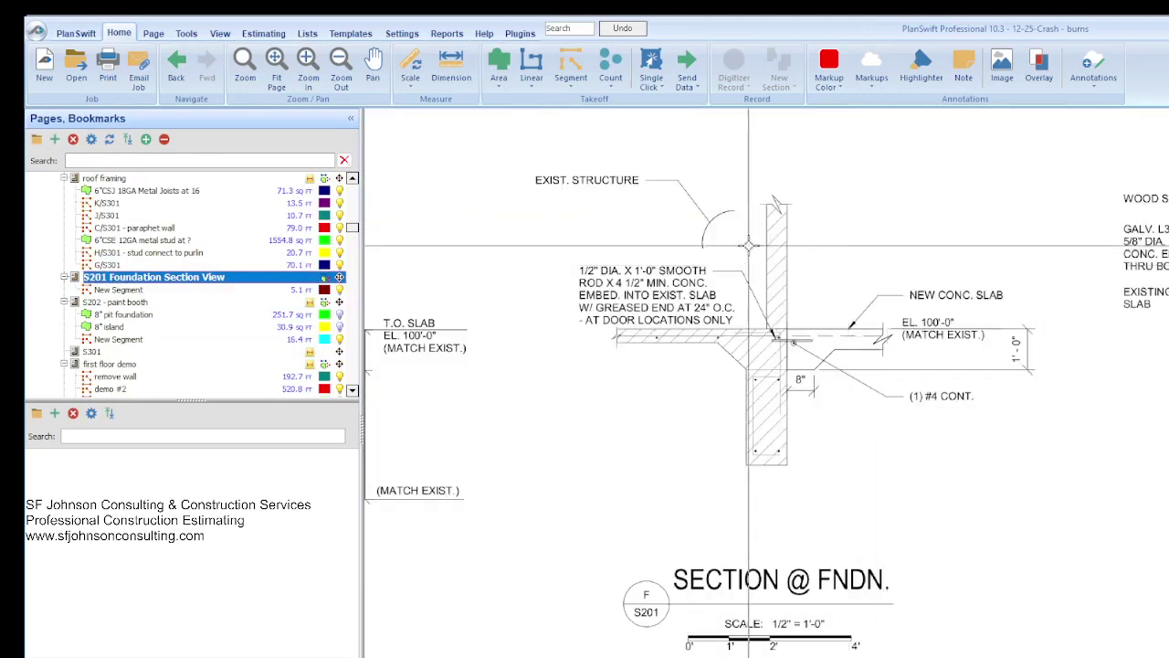
{"action": "scroll", "coordinate": [751, 270], "scroll_direction": "up", "scroll_amount": 1}
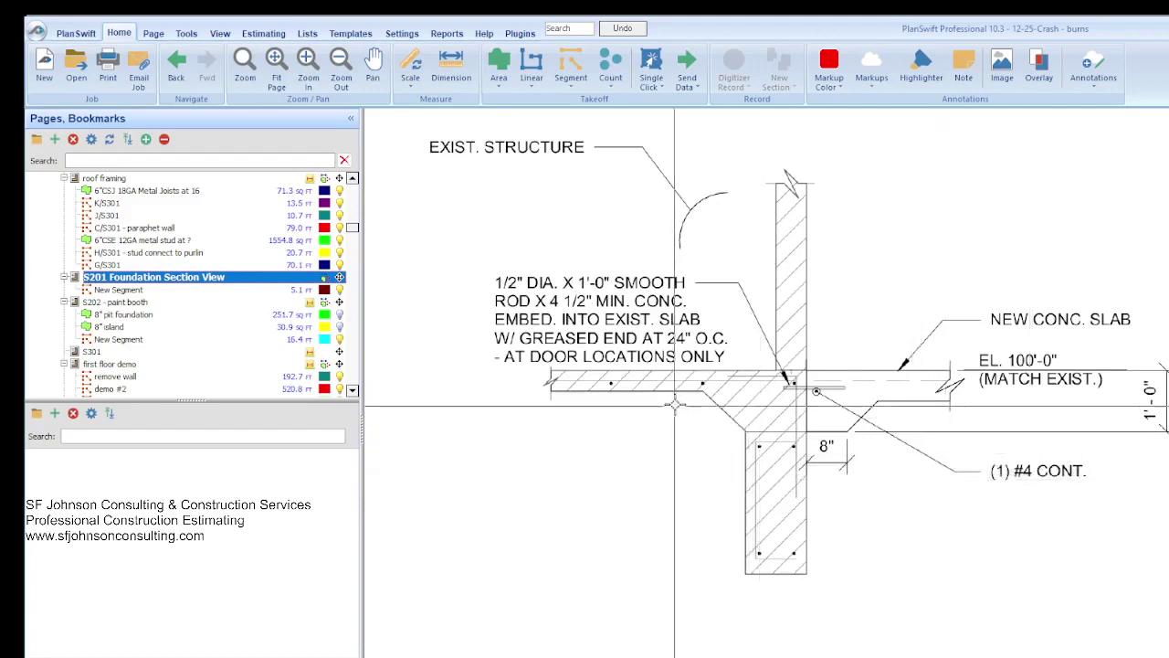
Examine the 8" slab thickening and door-location dowel detail beside the existing wall in foundation section F/S201
{"action": "scroll", "coordinate": [902, 377], "scroll_direction": "down", "scroll_amount": 3}
{"action": "scroll", "coordinate": [902, 376], "scroll_direction": "down", "scroll_amount": 3}
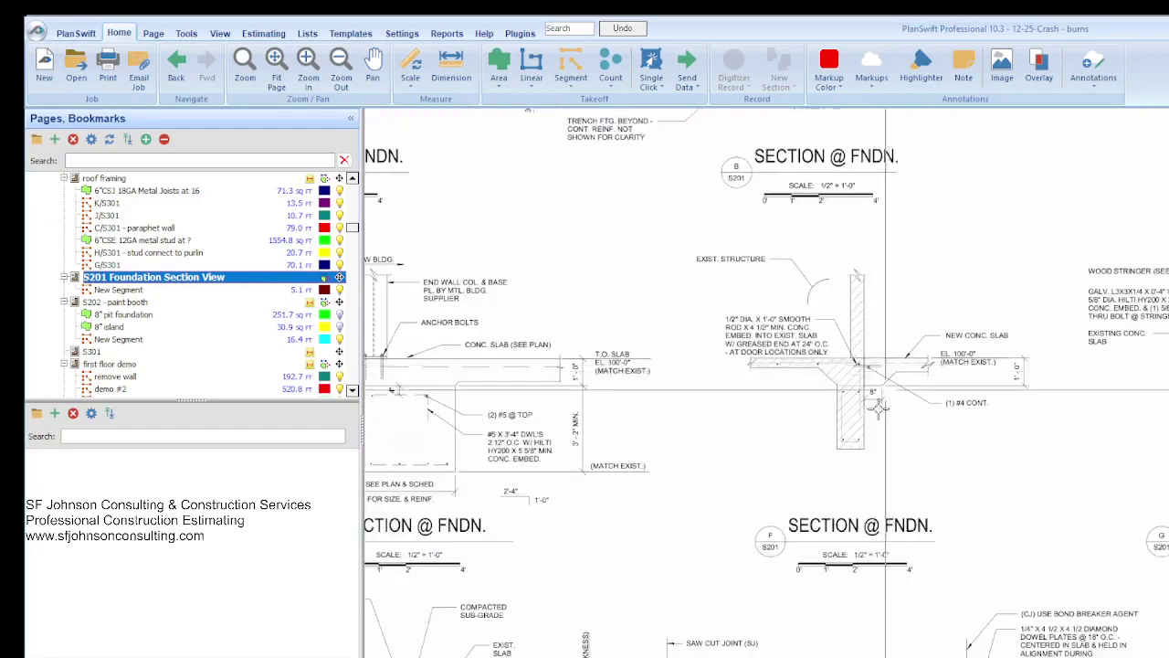
{"action": "scroll", "coordinate": [872, 447], "scroll_direction": "up", "scroll_amount": 2}
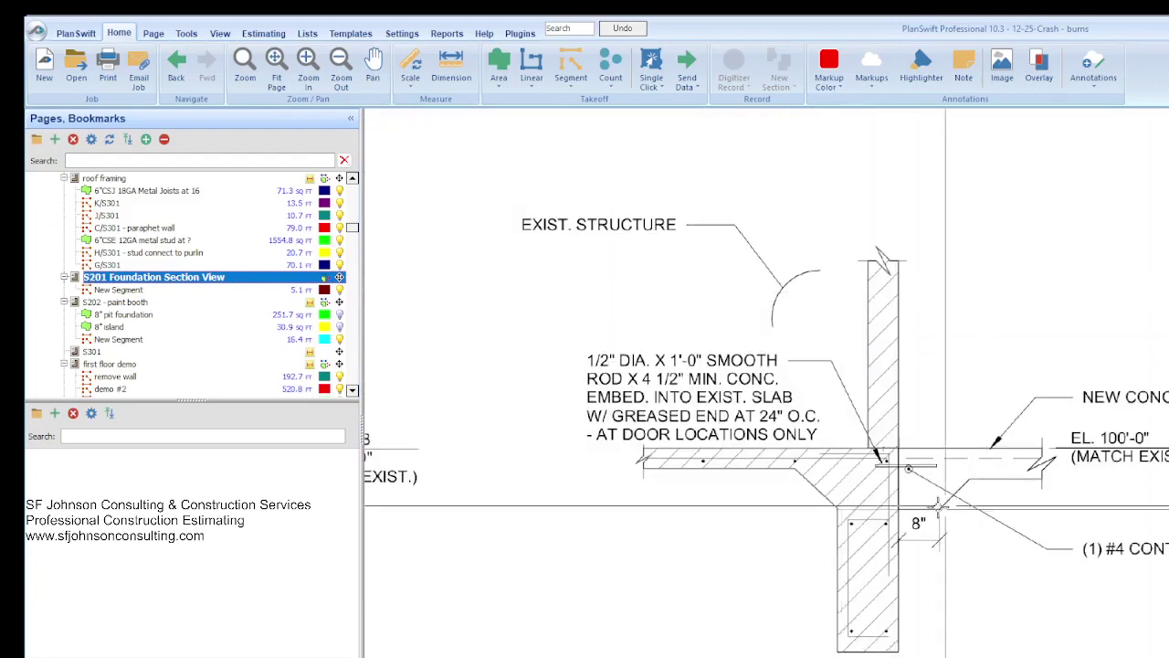
{"action": "scroll", "coordinate": [922, 508], "scroll_direction": "up", "scroll_amount": 1}
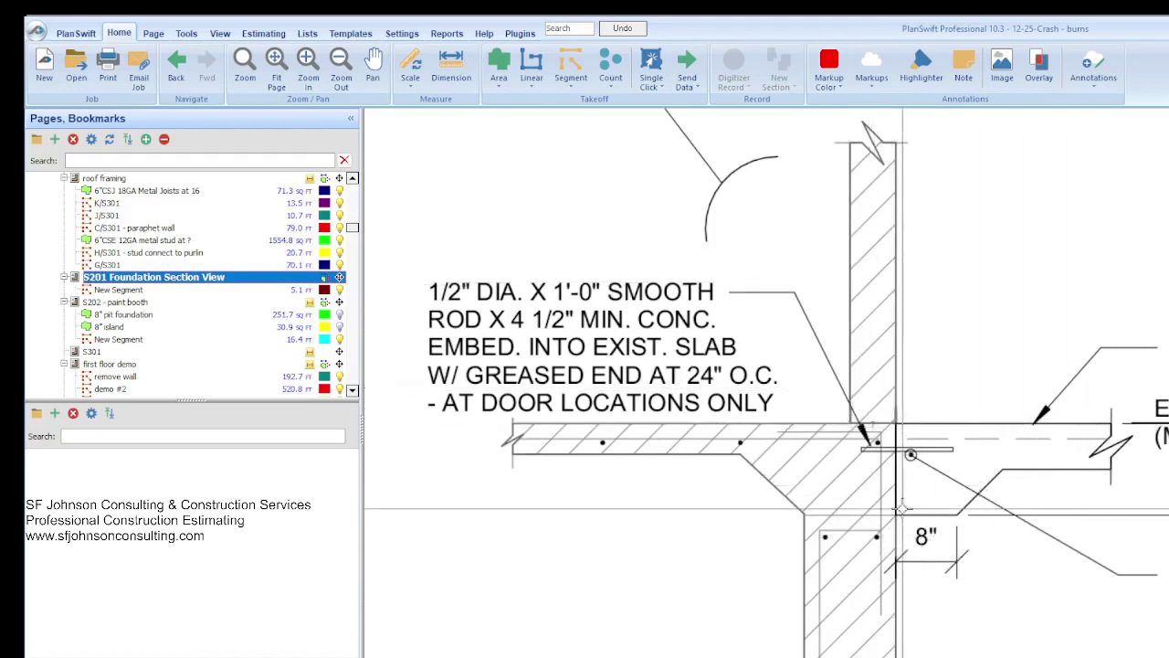
{"action": "scroll", "coordinate": [900, 517], "scroll_direction": "down", "scroll_amount": 1}
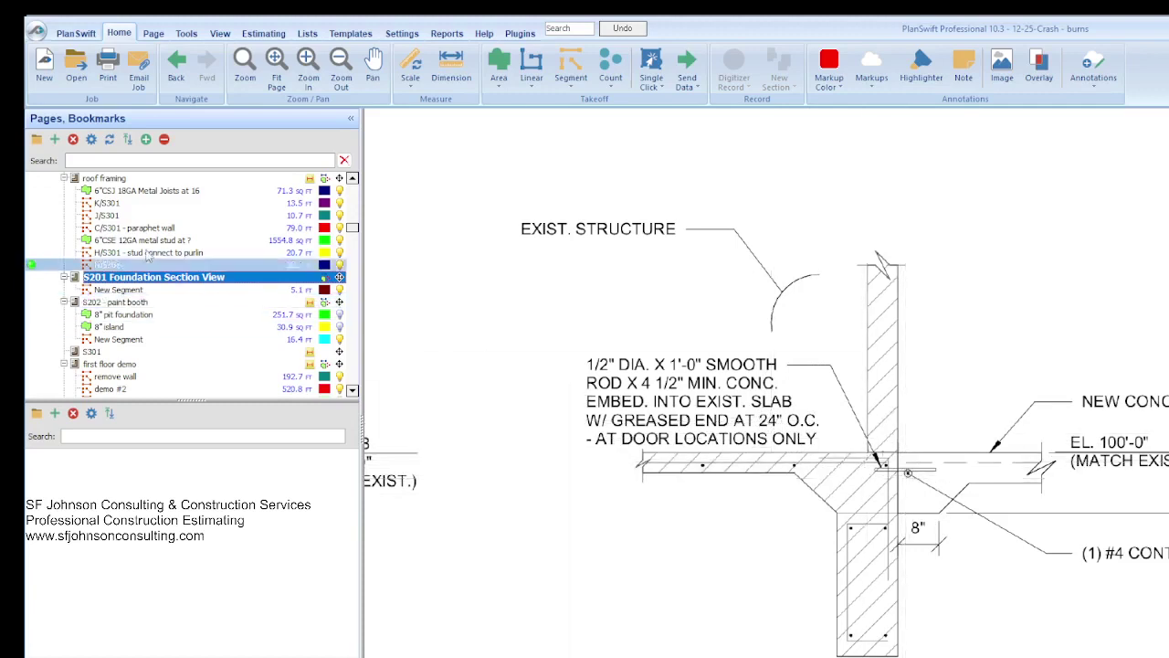
Browse the page list for the Foundation Plan's takeoff items, including Pad A, F/201, HP1 and column pad B
{"action": "scroll", "coordinate": [153, 274], "scroll_direction": "up", "scroll_amount": 2}
{"action": "scroll", "coordinate": [154, 274], "scroll_direction": "up", "scroll_amount": 3}
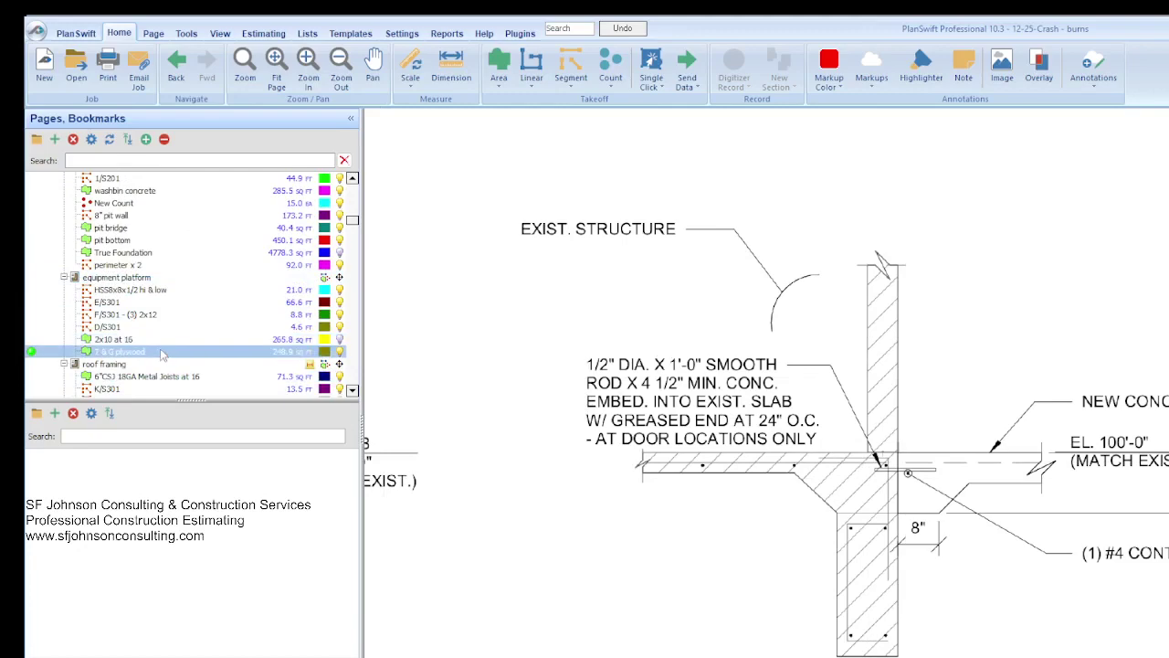
{"action": "scroll", "coordinate": [739, 385], "scroll_direction": "down", "scroll_amount": 5}
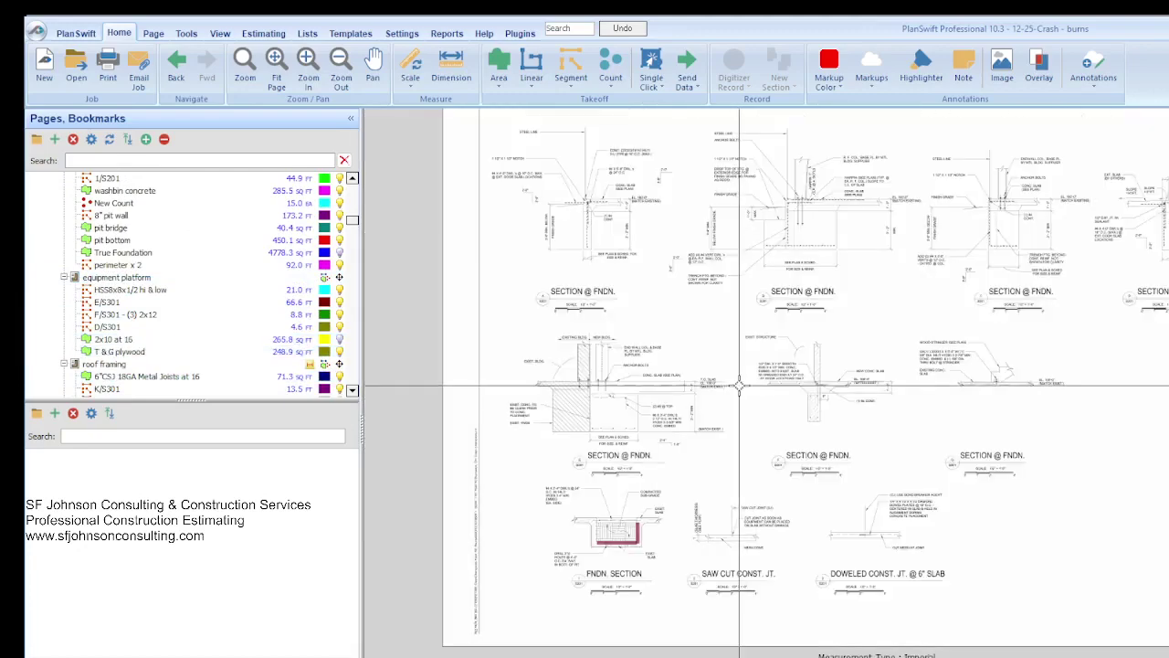
{"action": "scroll", "coordinate": [146, 315], "scroll_direction": "up", "scroll_amount": 2}
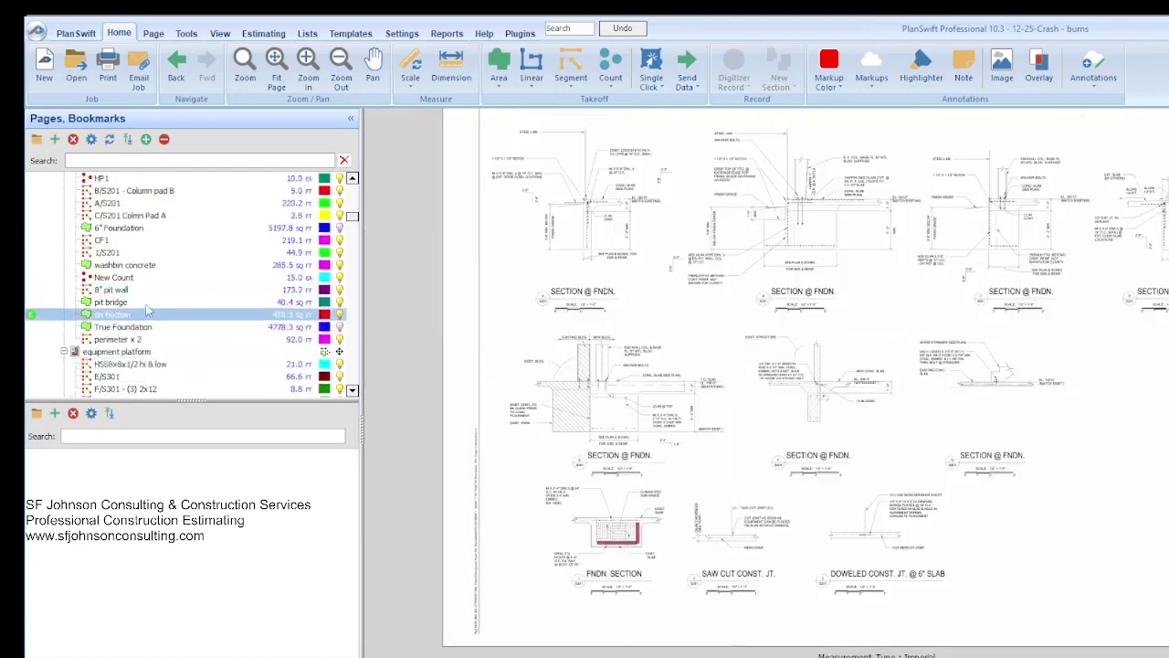
{"action": "scroll", "coordinate": [151, 347], "scroll_direction": "up", "scroll_amount": 5}
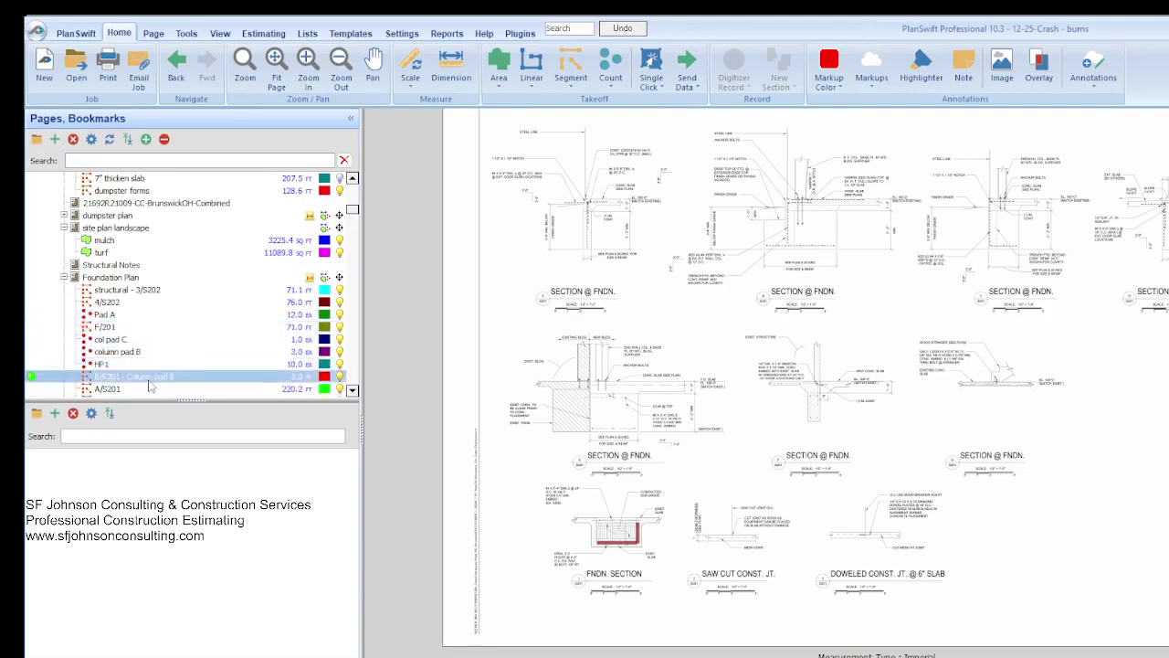
Examine foundation sections A, E and F on the S201 page, including their slab, dowel and continuous bar notes
{"action": "scroll", "coordinate": [488, 398], "scroll_direction": "up", "scroll_amount": 3}
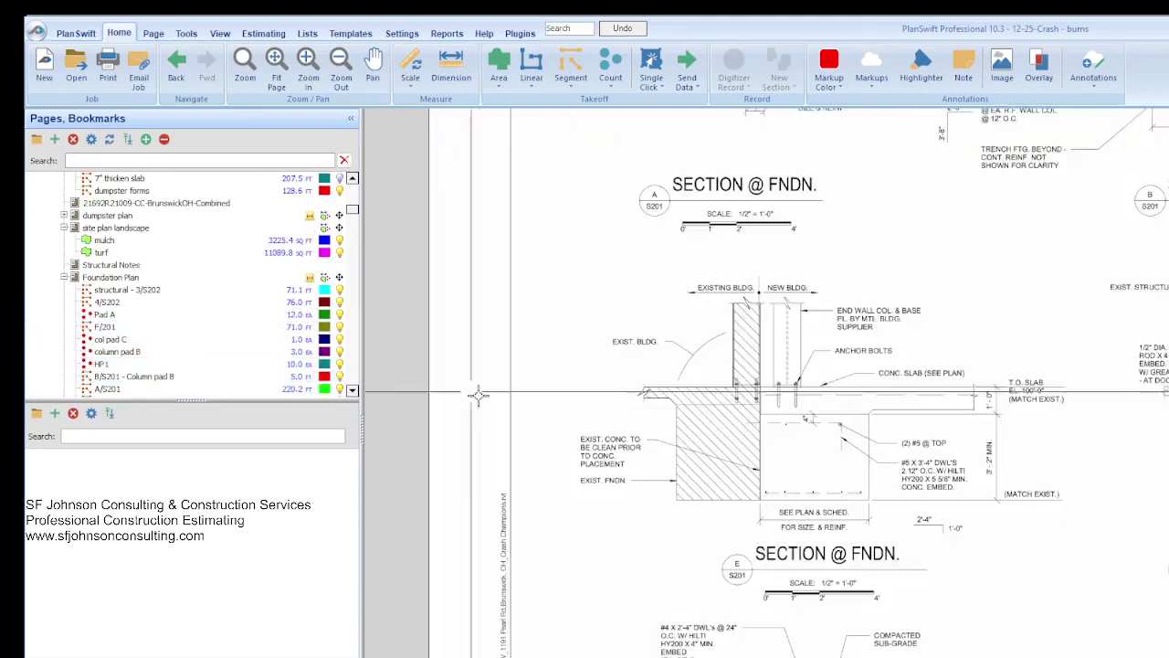
{"action": "scroll", "coordinate": [489, 397], "scroll_direction": "down", "scroll_amount": 3}
{"action": "scroll", "coordinate": [887, 187], "scroll_direction": "up", "scroll_amount": 5}
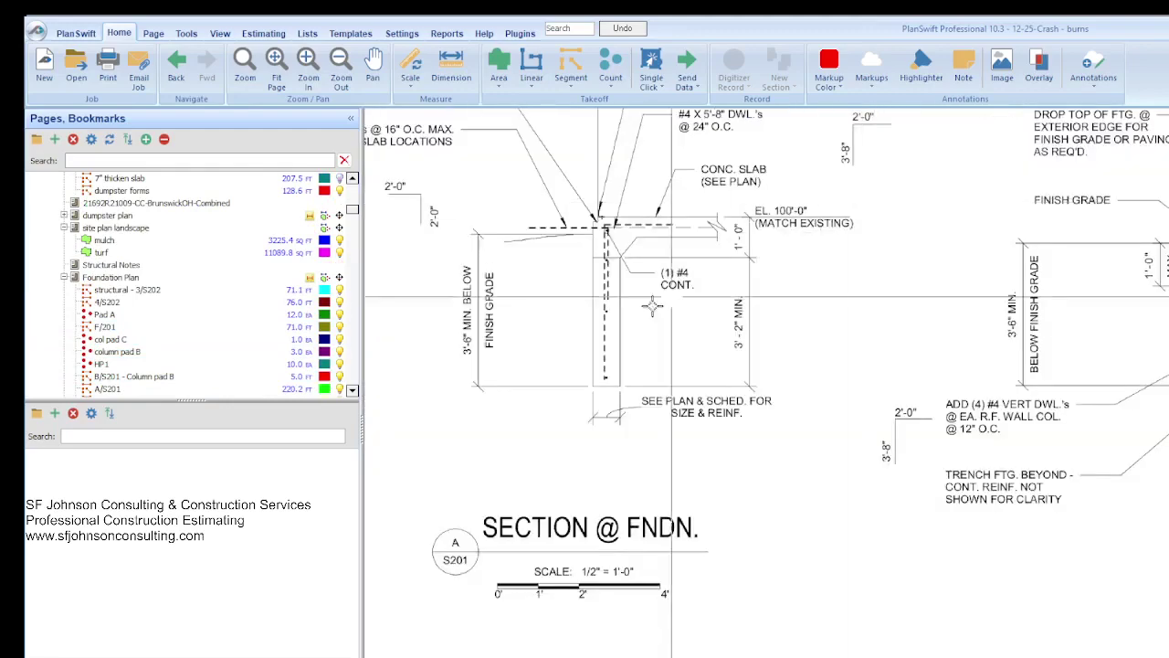
{"action": "scroll", "coordinate": [874, 568], "scroll_direction": "down", "scroll_amount": 5}
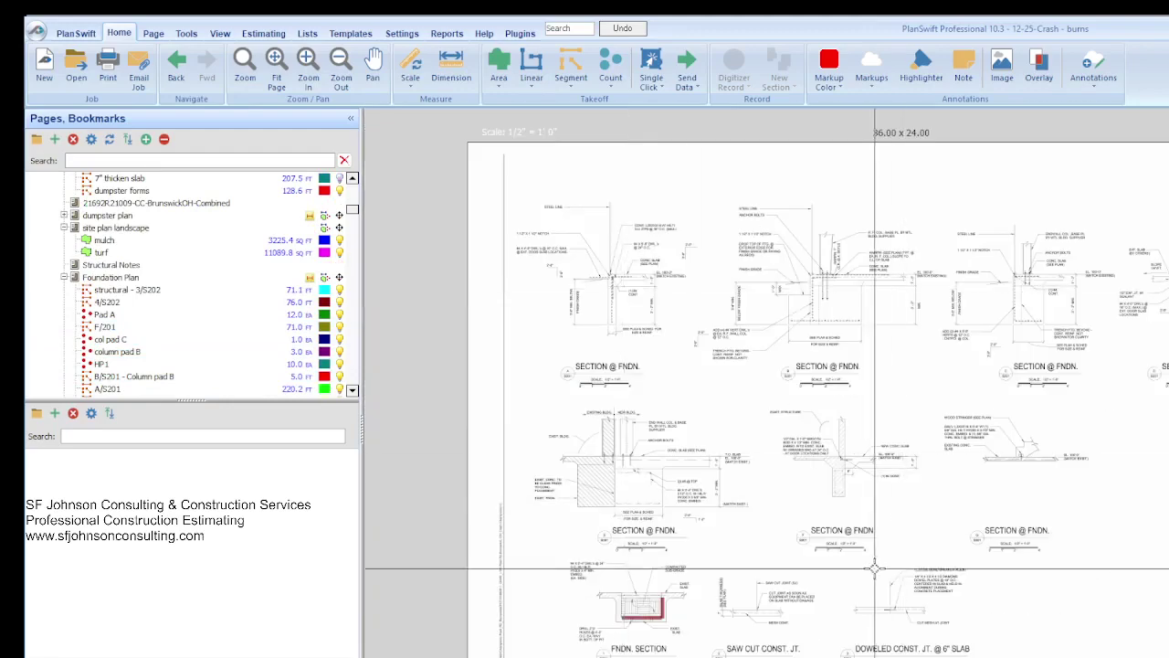
{"action": "scroll", "coordinate": [874, 568], "scroll_direction": "up", "scroll_amount": 4}
{"action": "scroll", "coordinate": [885, 391], "scroll_direction": "up", "scroll_amount": 1}
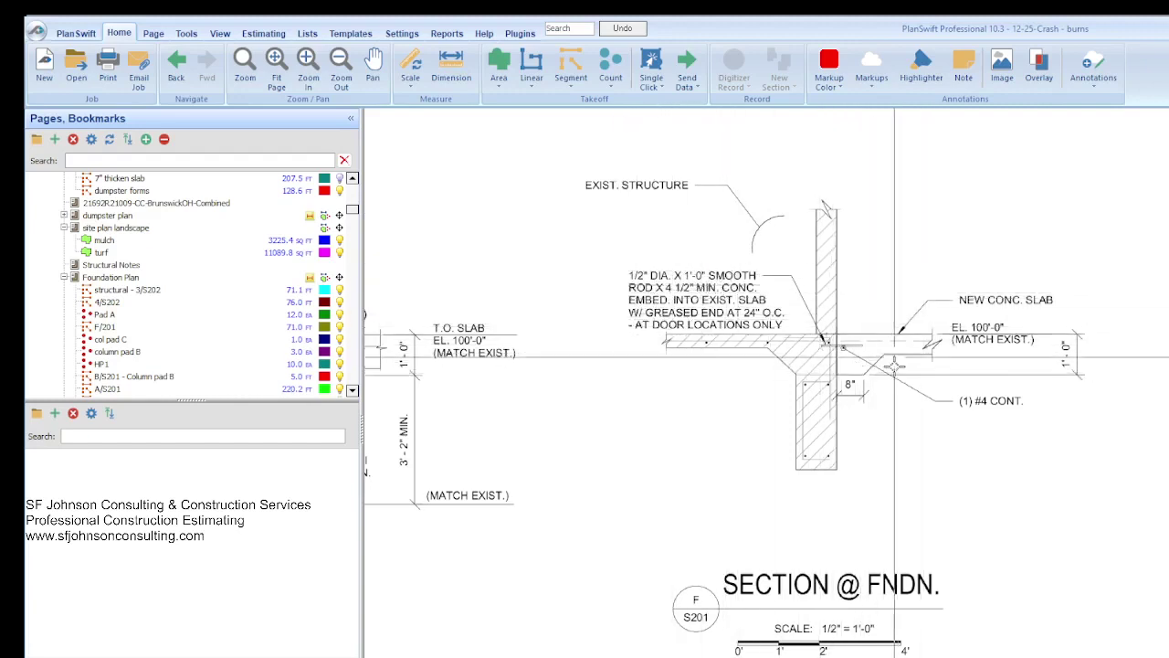
{"action": "scroll", "coordinate": [770, 457], "scroll_direction": "down", "scroll_amount": 3}
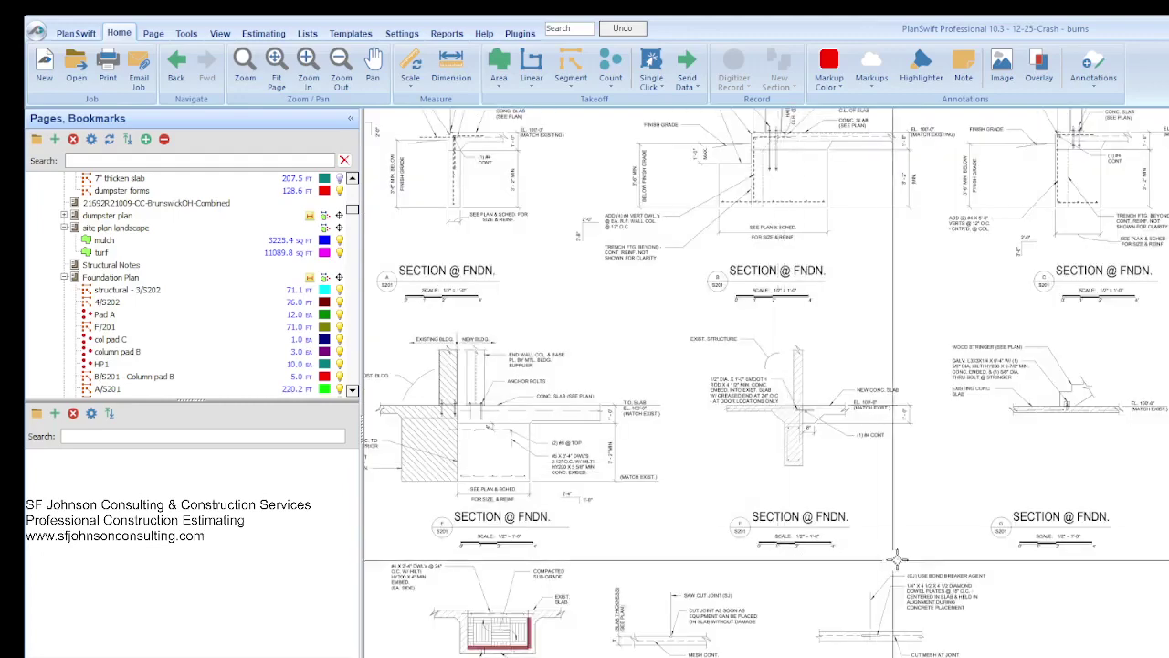
{"action": "scroll", "coordinate": [900, 493], "scroll_direction": "down", "scroll_amount": 2}
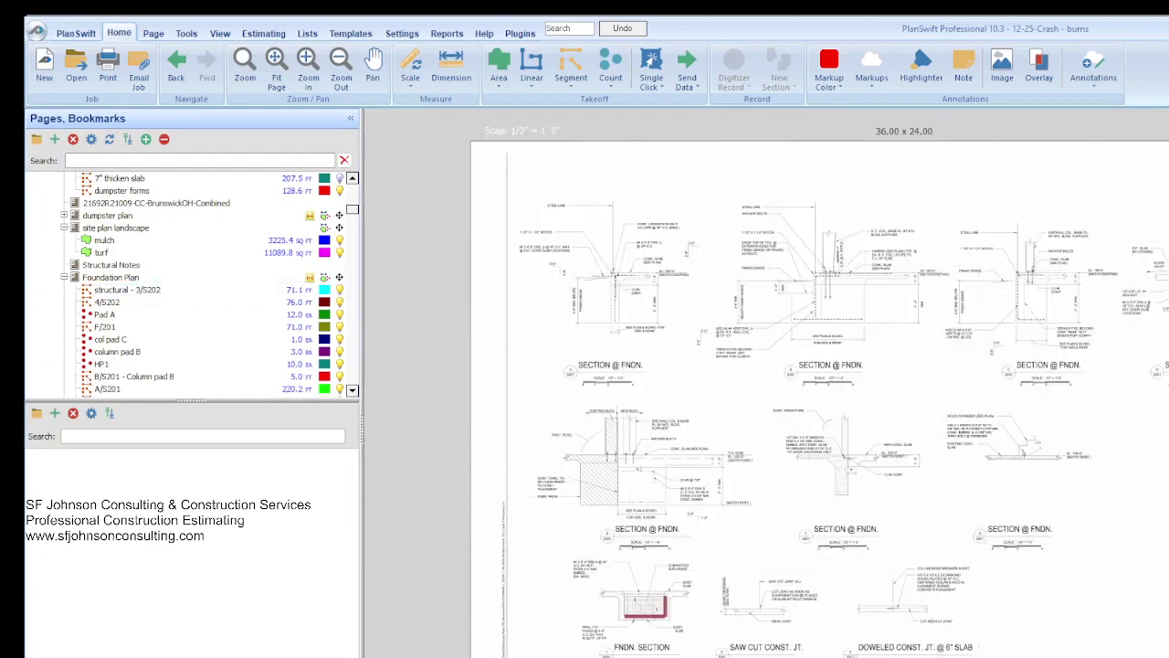
Switch to the Excel structural takeoff and review the F/S201, HP1, 1/S201 and column pad costs
{"action": "key", "text": "alt+Tab"}
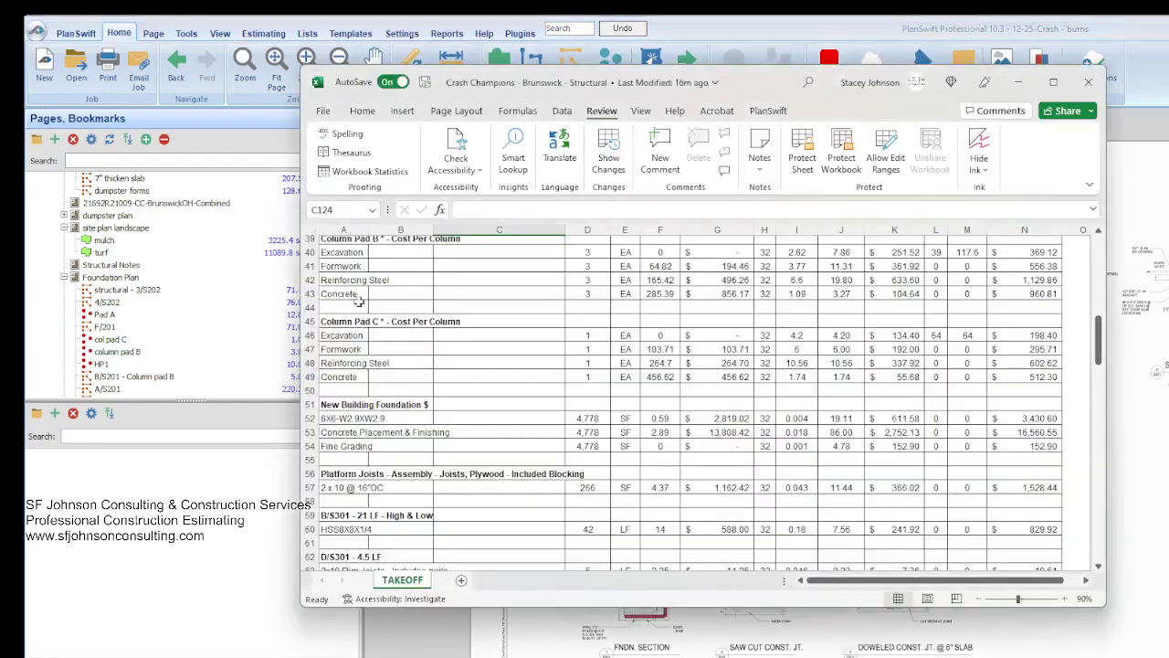
{"action": "scroll", "coordinate": [362, 325], "scroll_direction": "up", "scroll_amount": 7}
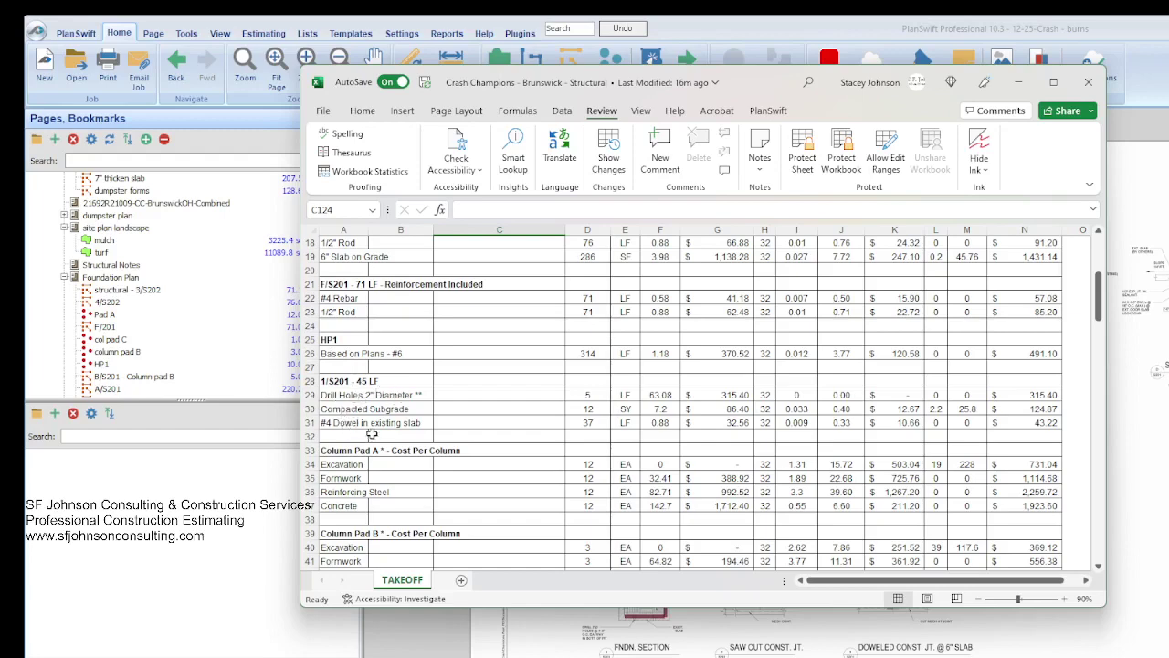
{"action": "scroll", "coordinate": [383, 420], "scroll_direction": "down", "scroll_amount": 2}
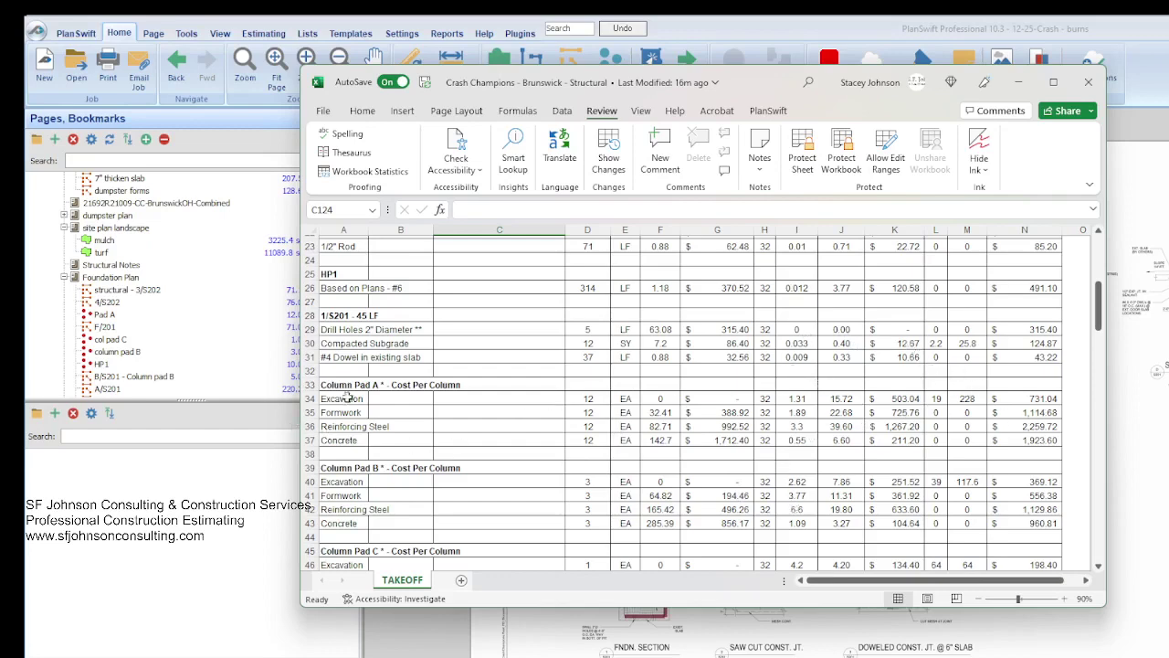
{"action": "scroll", "coordinate": [377, 382], "scroll_direction": "down", "scroll_amount": 1}
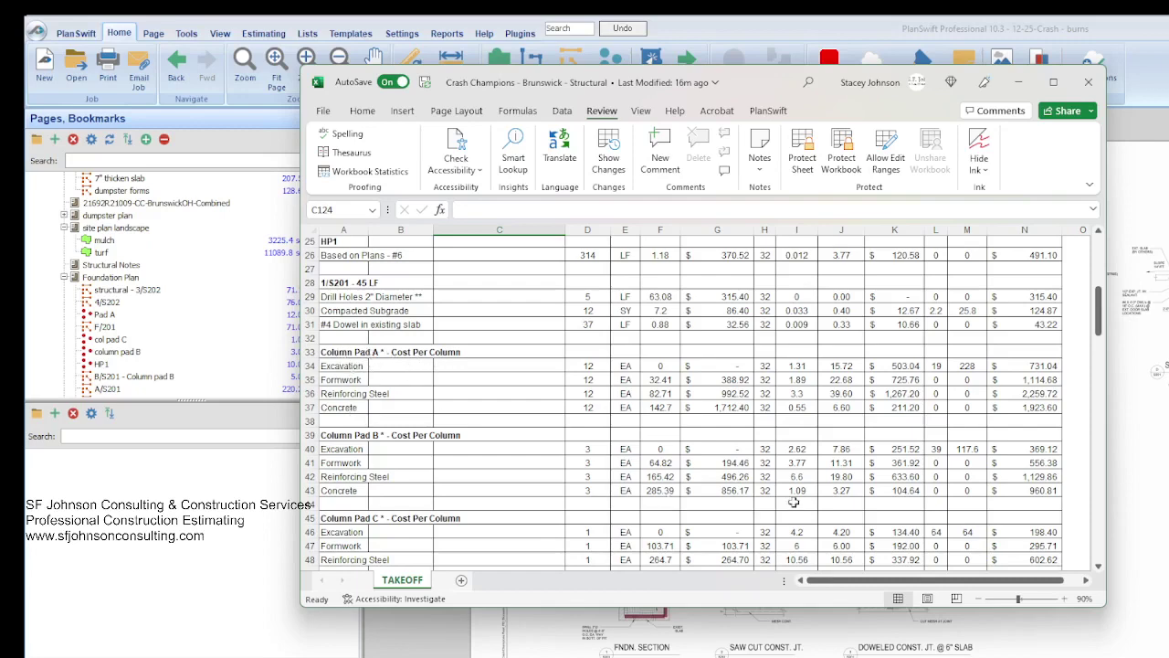
Return to PlanSwift and open the Structural Notes page
{"action": "left_click", "coordinate": [100, 291]}
{"action": "scroll", "coordinate": [100, 290], "scroll_direction": "up", "scroll_amount": 5}
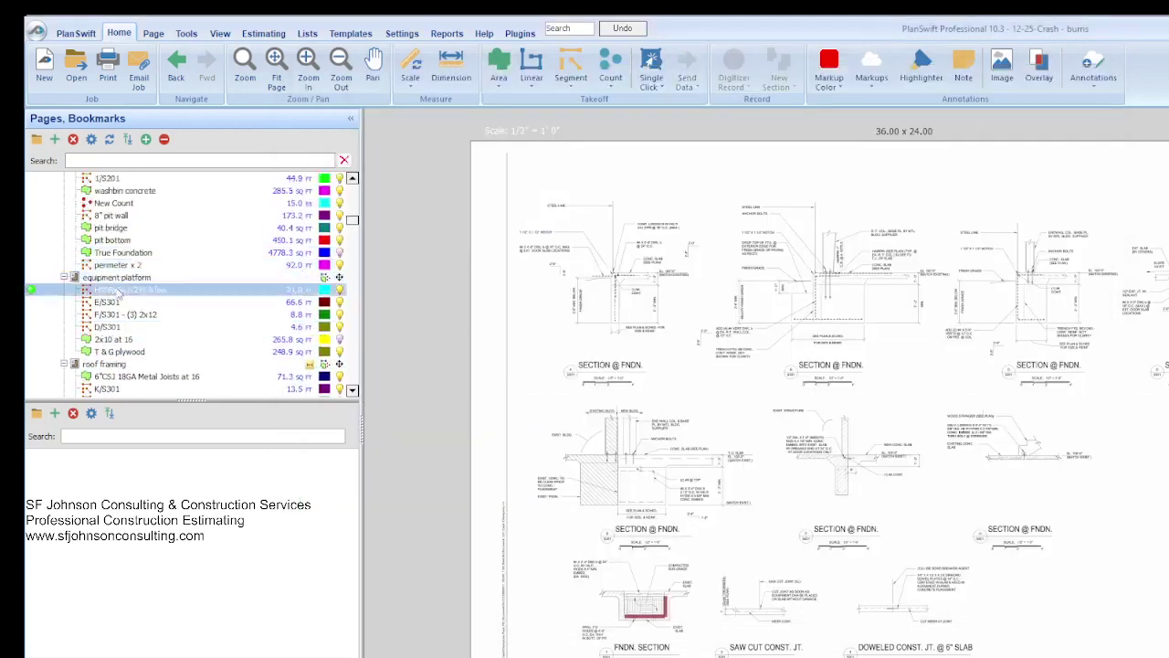
{"action": "scroll", "coordinate": [102, 297], "scroll_direction": "up", "scroll_amount": 5}
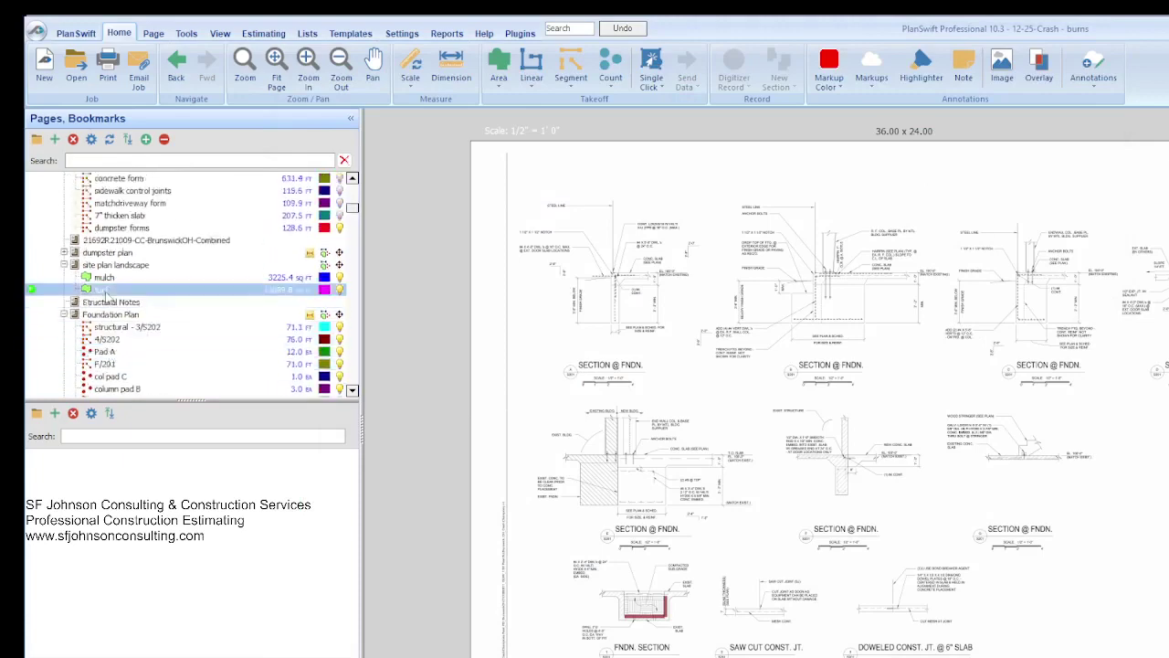
{"action": "left_click", "coordinate": [112, 315]}
{"action": "left_click", "coordinate": [109, 302]}
Examine the CF1 continuous footing schedule and the A, B and C pad footing sizes and reinforcement
{"action": "scroll", "coordinate": [589, 584], "scroll_direction": "up", "scroll_amount": 5}
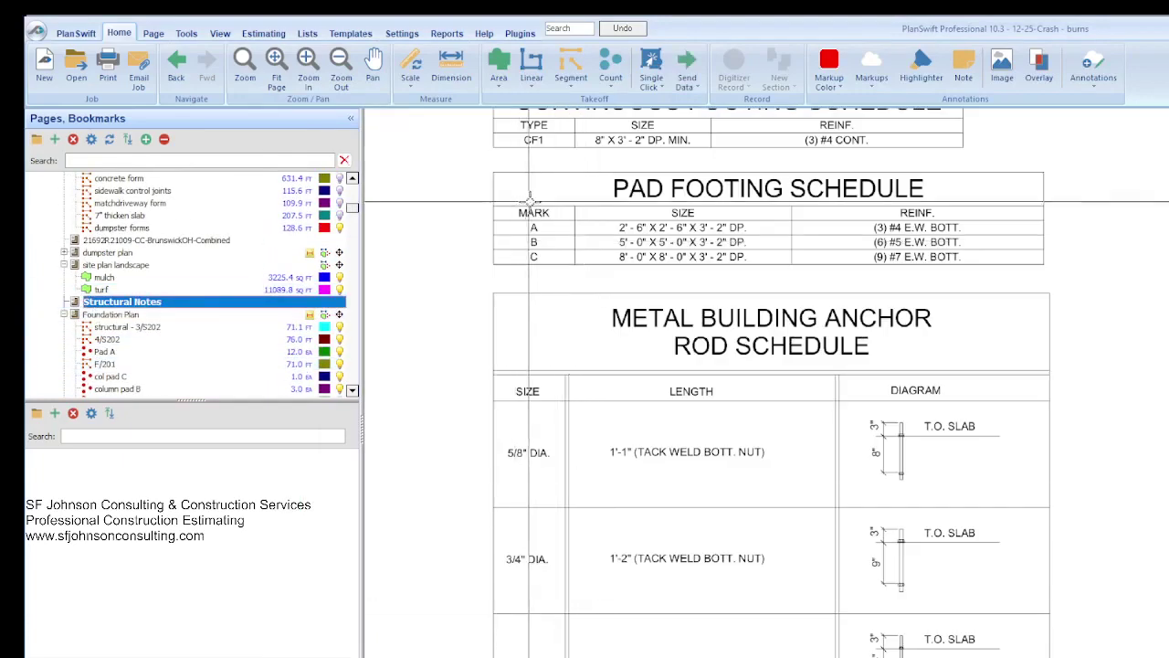
{"action": "scroll", "coordinate": [672, 193], "scroll_direction": "up", "scroll_amount": 2}
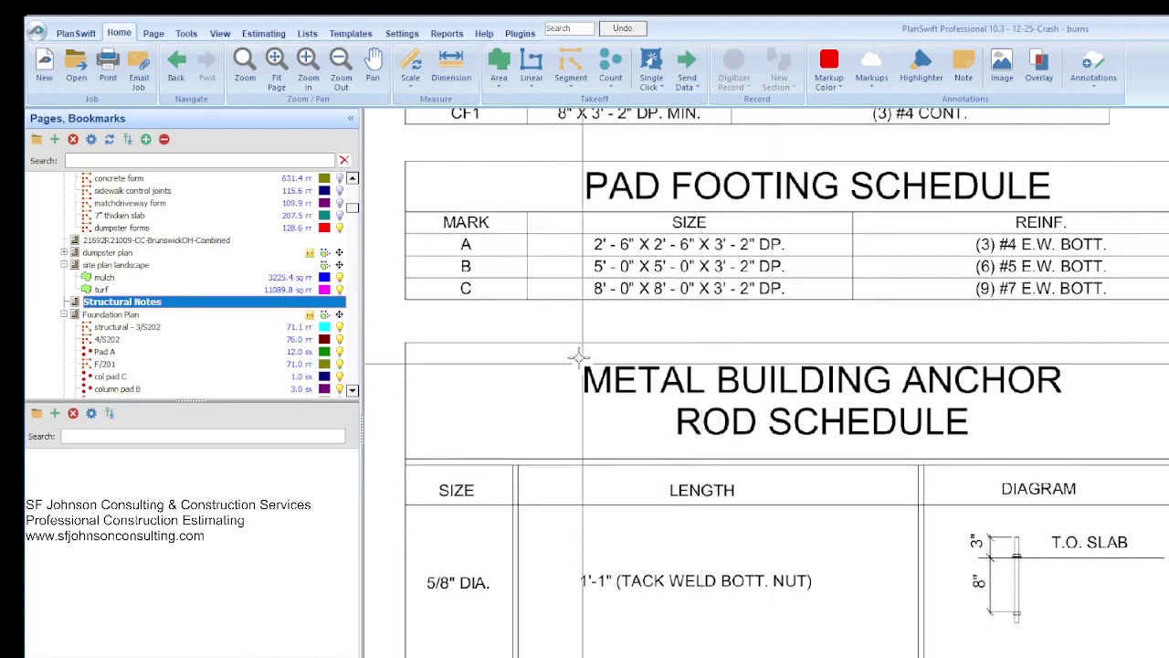
{"action": "scroll", "coordinate": [673, 388], "scroll_direction": "down", "scroll_amount": 2}
{"action": "scroll", "coordinate": [562, 226], "scroll_direction": "up", "scroll_amount": 2}
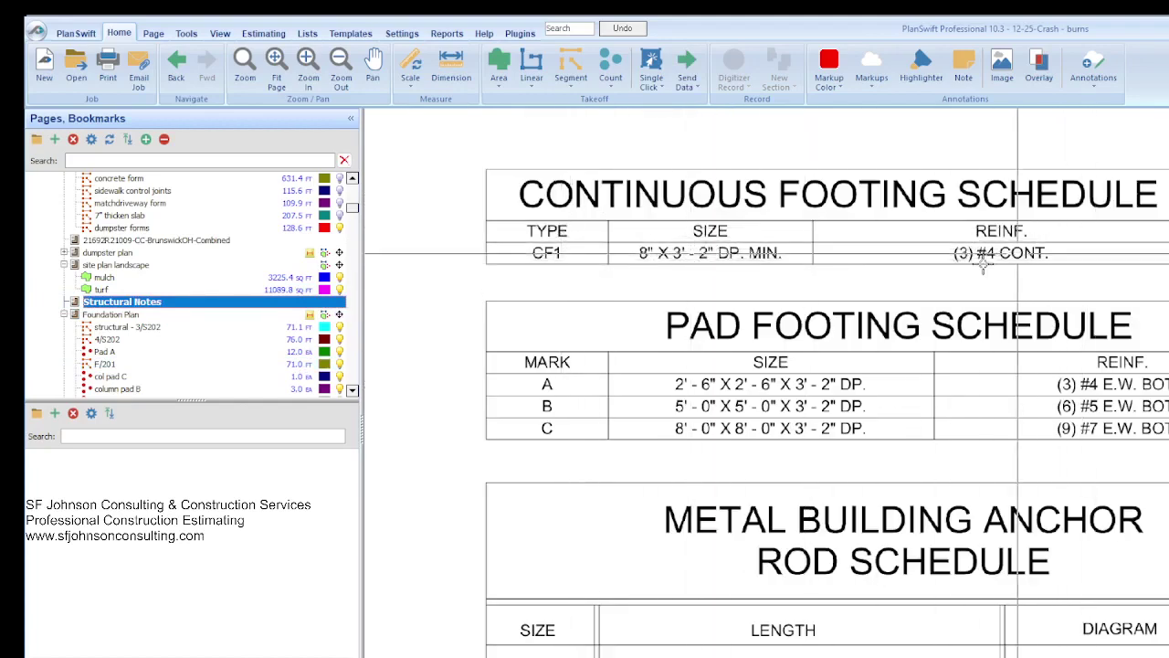
{"action": "scroll", "coordinate": [671, 508], "scroll_direction": "down", "scroll_amount": 2}
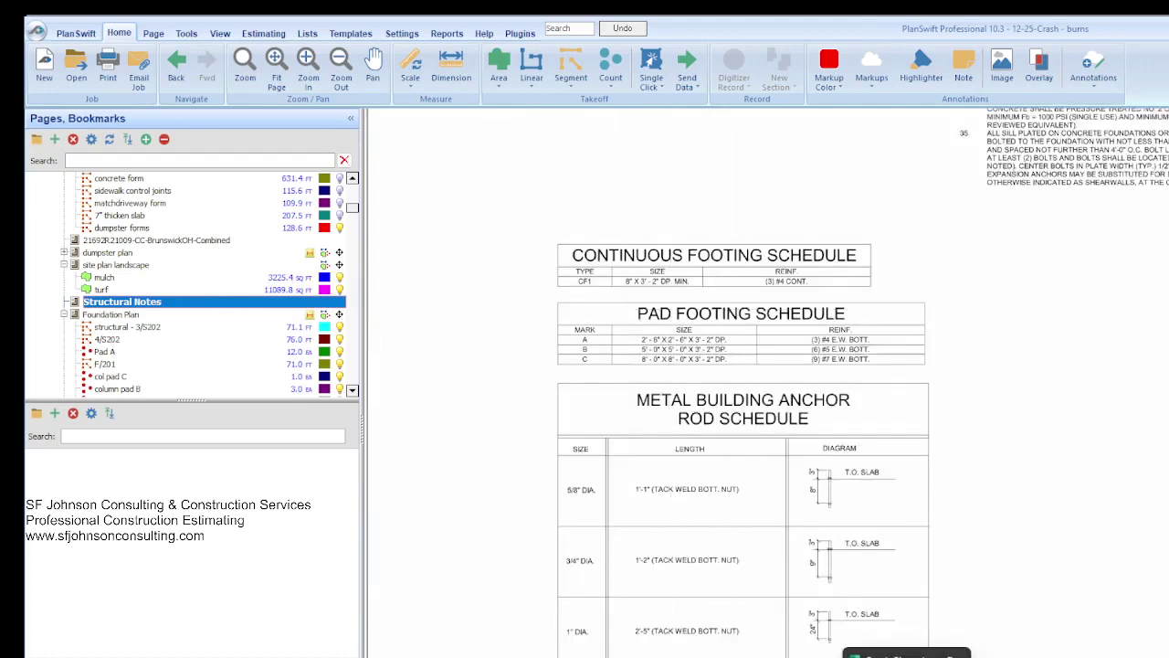
Switch to the Excel takeoff and compare the column pad, CF1, A/S201 and F/S201 line items with the schedules
{"action": "left_click", "coordinate": [906, 654]}
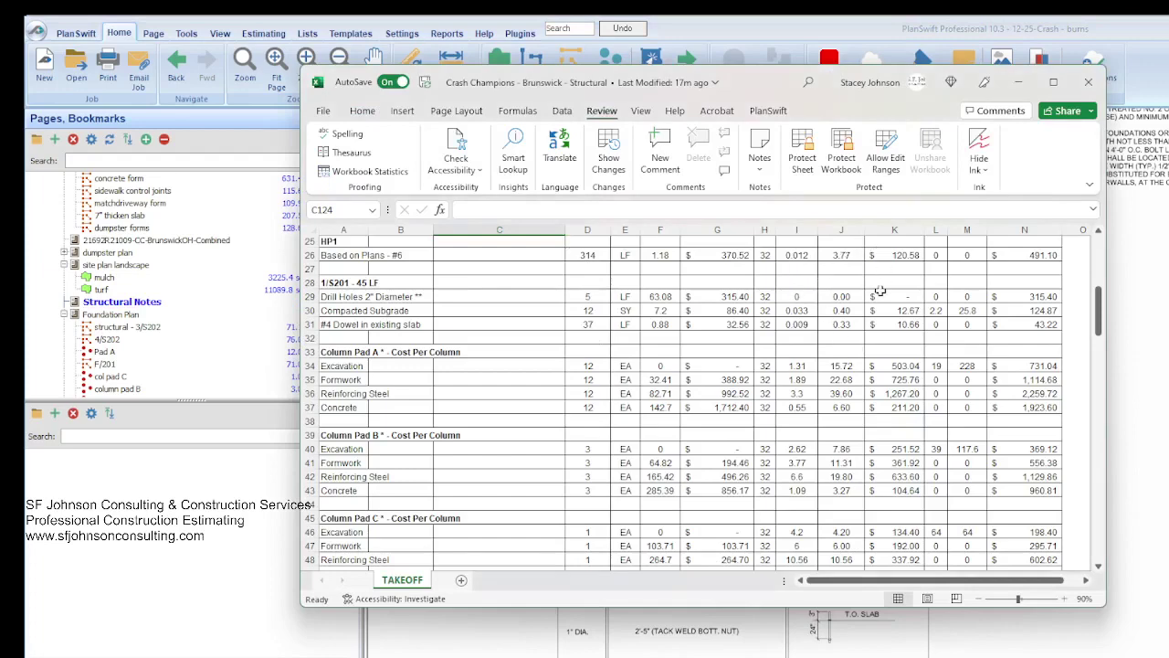
{"action": "scroll", "coordinate": [814, 289], "scroll_direction": "down", "scroll_amount": 3}
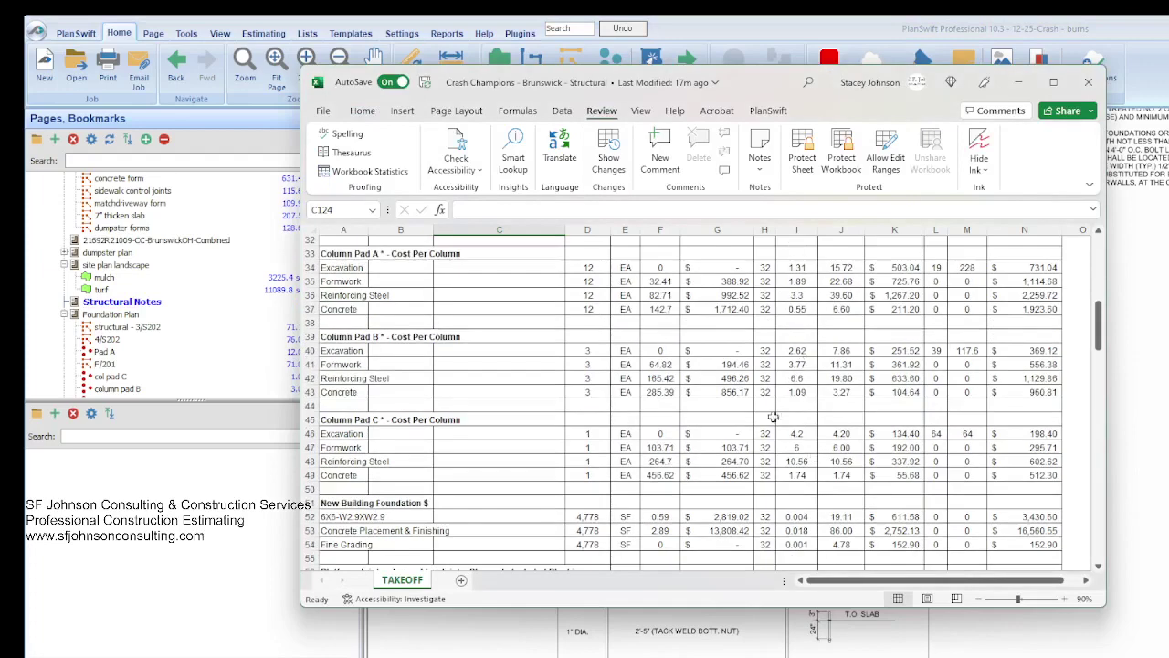
{"action": "scroll", "coordinate": [773, 417], "scroll_direction": "up", "scroll_amount": 10}
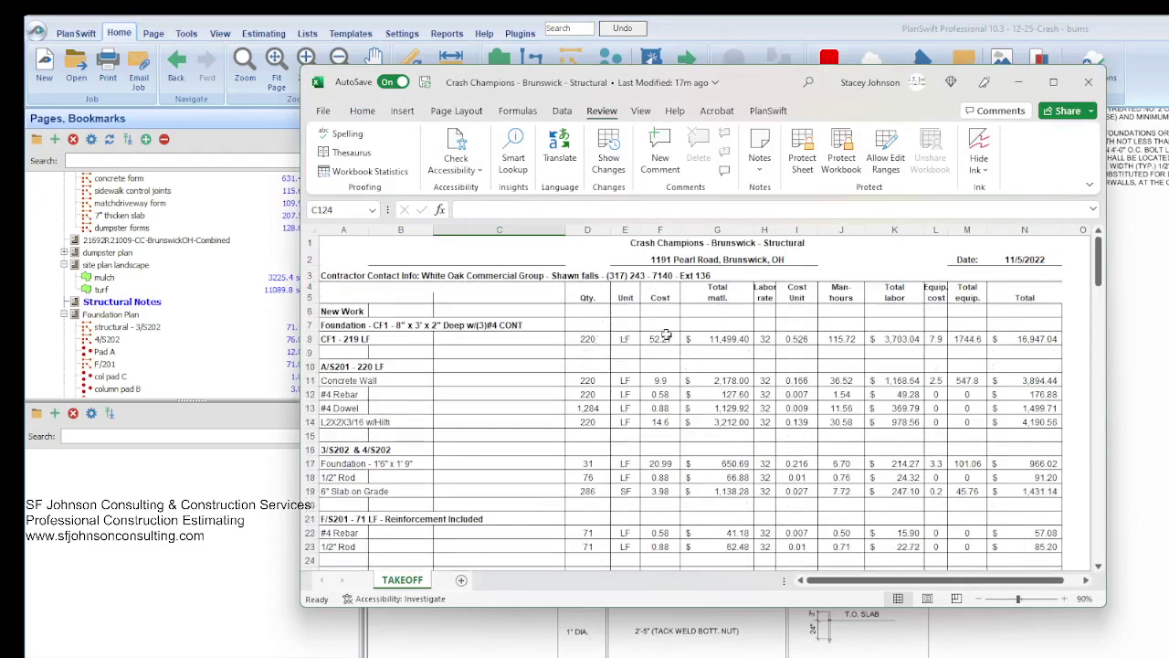
{"action": "scroll", "coordinate": [767, 351], "scroll_direction": "down", "scroll_amount": 2}
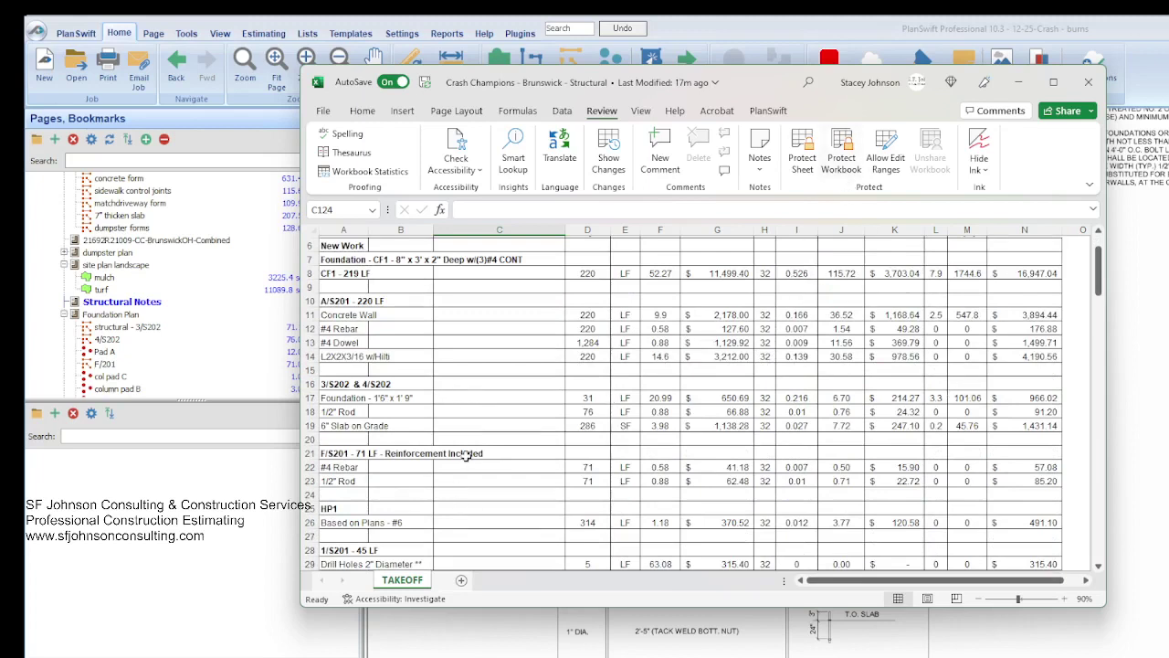
{"action": "scroll", "coordinate": [465, 456], "scroll_direction": "down", "scroll_amount": 1}
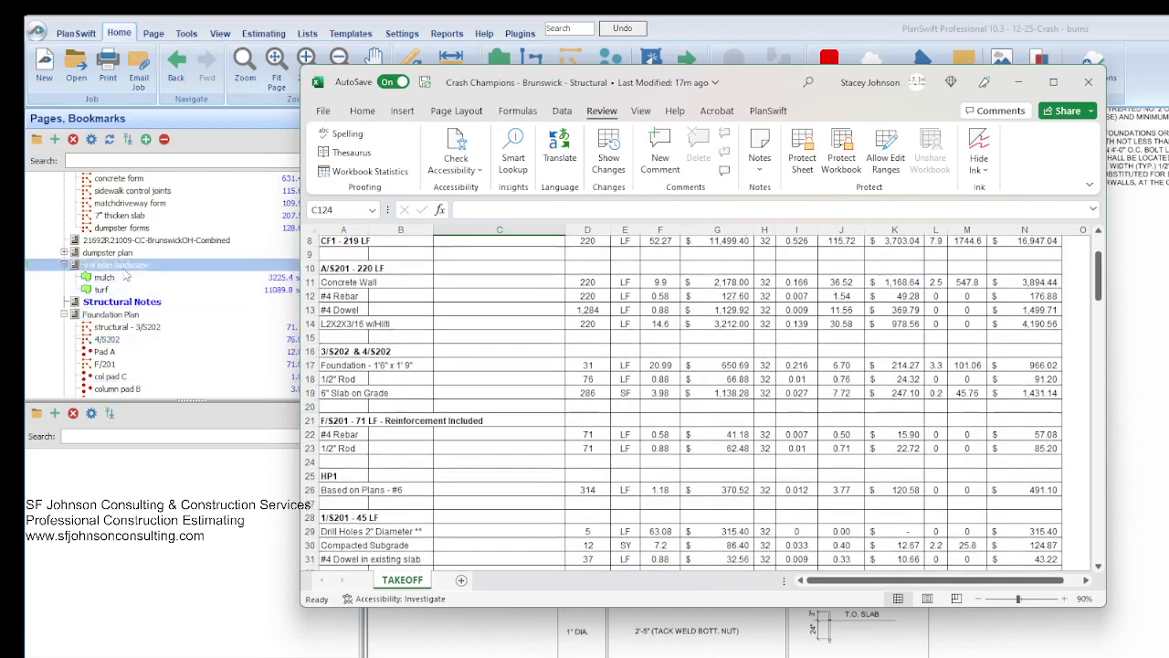
Open the equipment platform page in PlanSwift and examine its LVL members, (3) 2X12 beam and S301 section marks
{"action": "scroll", "coordinate": [160, 278], "scroll_direction": "down", "scroll_amount": 1}
{"action": "scroll", "coordinate": [160, 283], "scroll_direction": "down", "scroll_amount": 8}
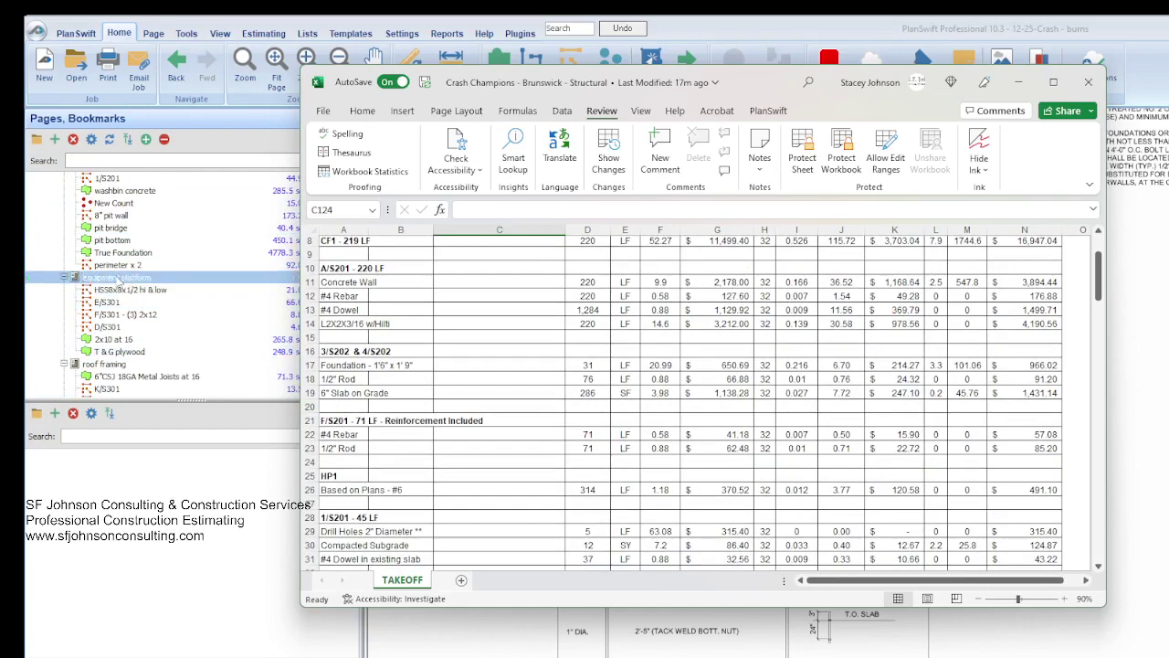
{"action": "left_click", "coordinate": [119, 278]}
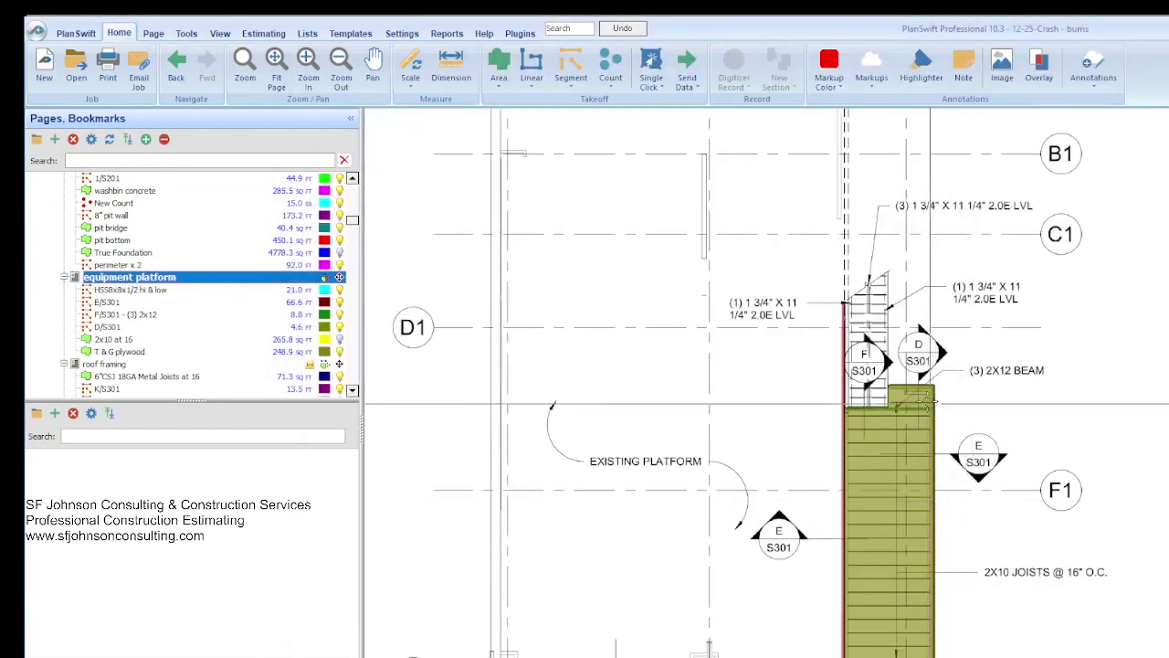
{"action": "scroll", "coordinate": [922, 393], "scroll_direction": "up", "scroll_amount": 2}
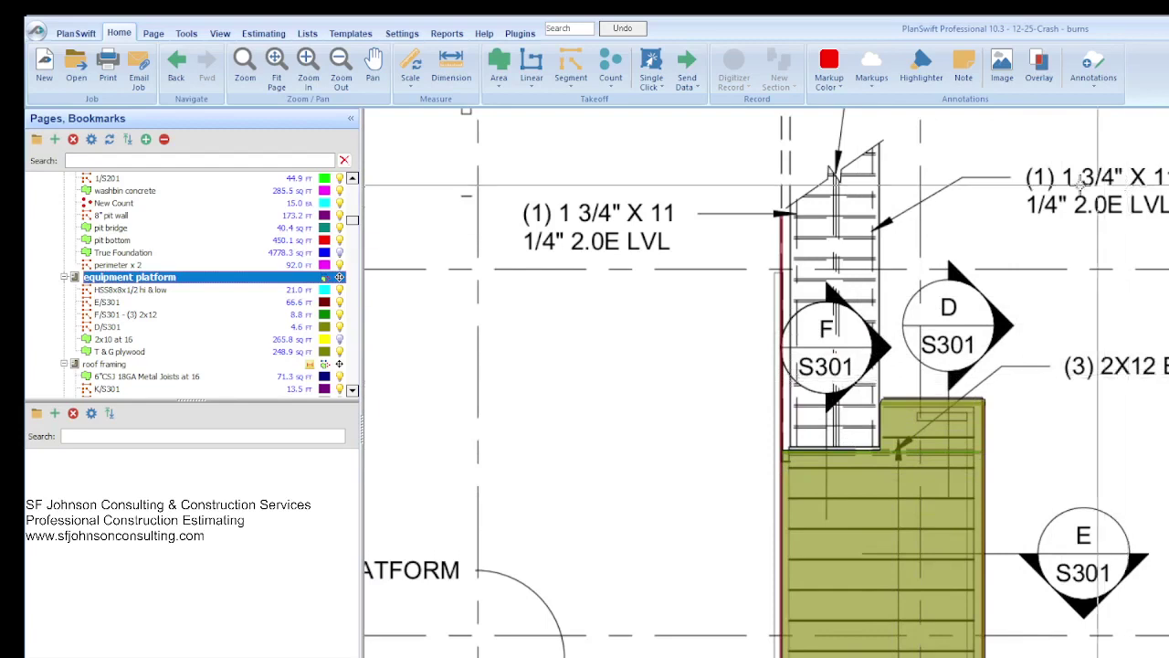
{"action": "scroll", "coordinate": [804, 329], "scroll_direction": "down", "scroll_amount": 1}
{"action": "scroll", "coordinate": [837, 419], "scroll_direction": "down", "scroll_amount": 1}
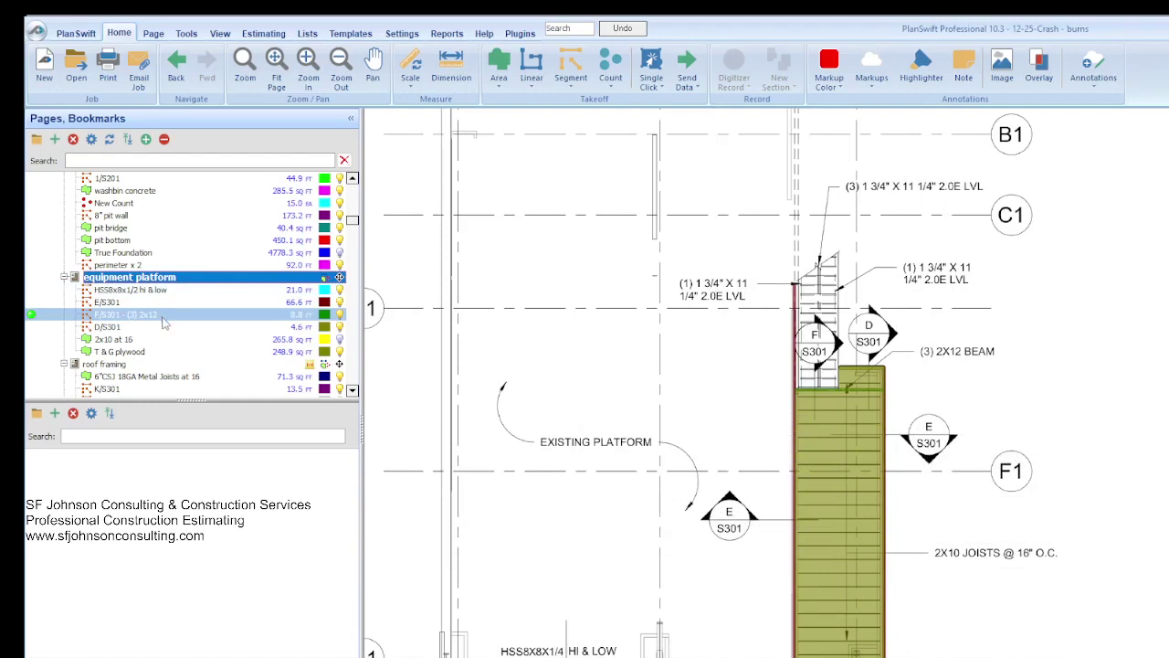
Open the S301 page with the wall elevation, roof, floor and canopy framing sections
{"action": "scroll", "coordinate": [165, 327], "scroll_direction": "down", "scroll_amount": 10}
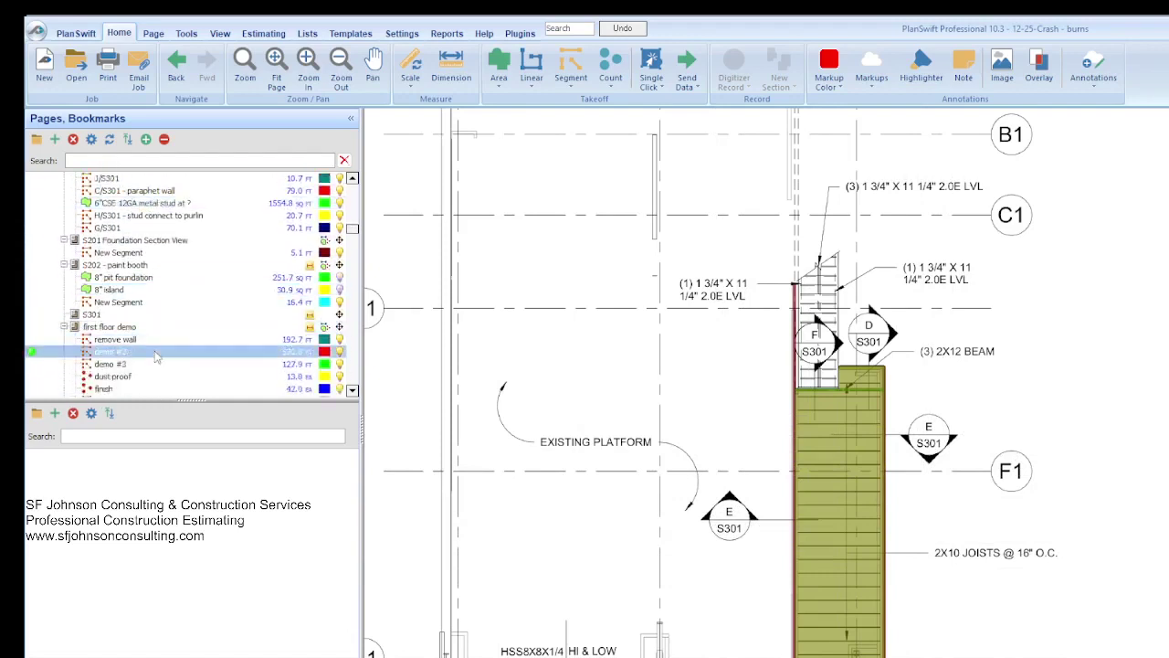
{"action": "left_click", "coordinate": [105, 314]}
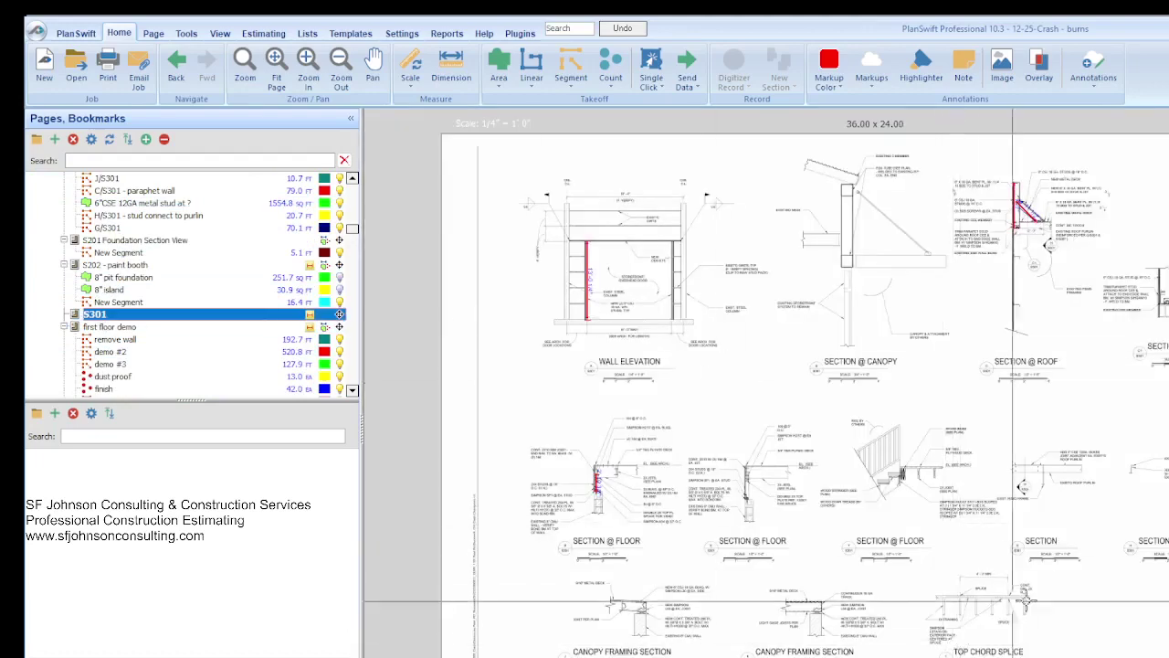
Examine floor section E/S301, including its 2X10 rim, 2X4 studs, Simpson SP1 connectors, treated plate bolts and double top plate
{"action": "scroll", "coordinate": [1128, 365], "scroll_direction": "up", "scroll_amount": 3}
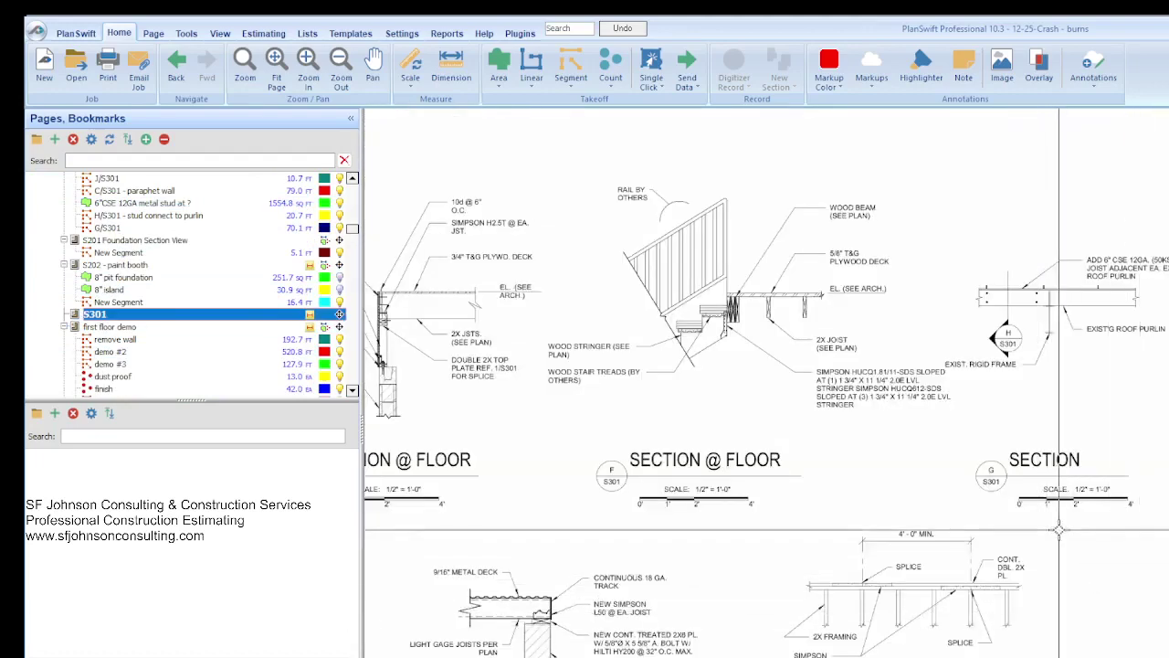
{"action": "scroll", "coordinate": [1055, 519], "scroll_direction": "down", "scroll_amount": 2}
{"action": "scroll", "coordinate": [497, 445], "scroll_direction": "up", "scroll_amount": 2}
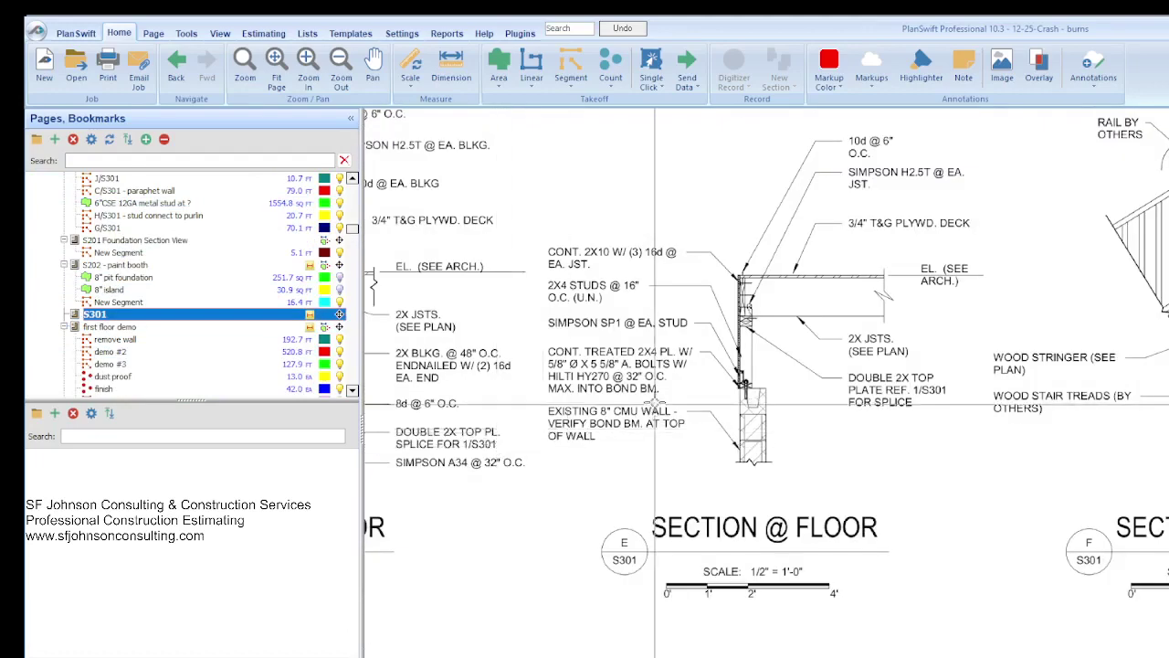
{"action": "scroll", "coordinate": [655, 399], "scroll_direction": "up", "scroll_amount": 2}
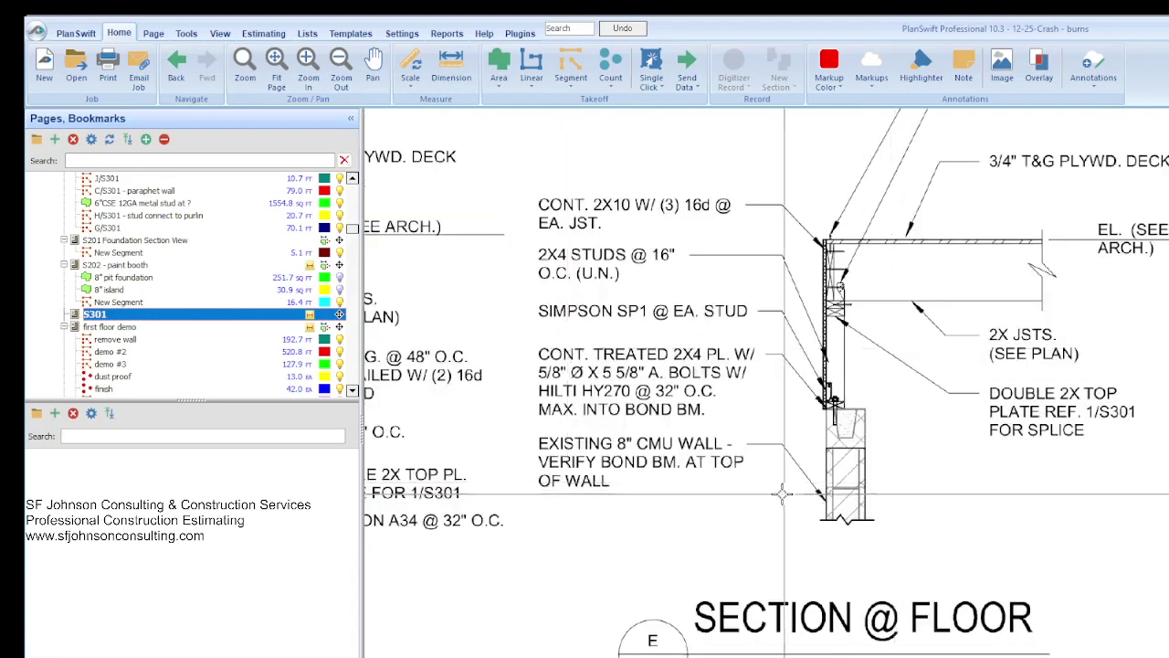
{"action": "scroll", "coordinate": [781, 494], "scroll_direction": "down", "scroll_amount": 1}
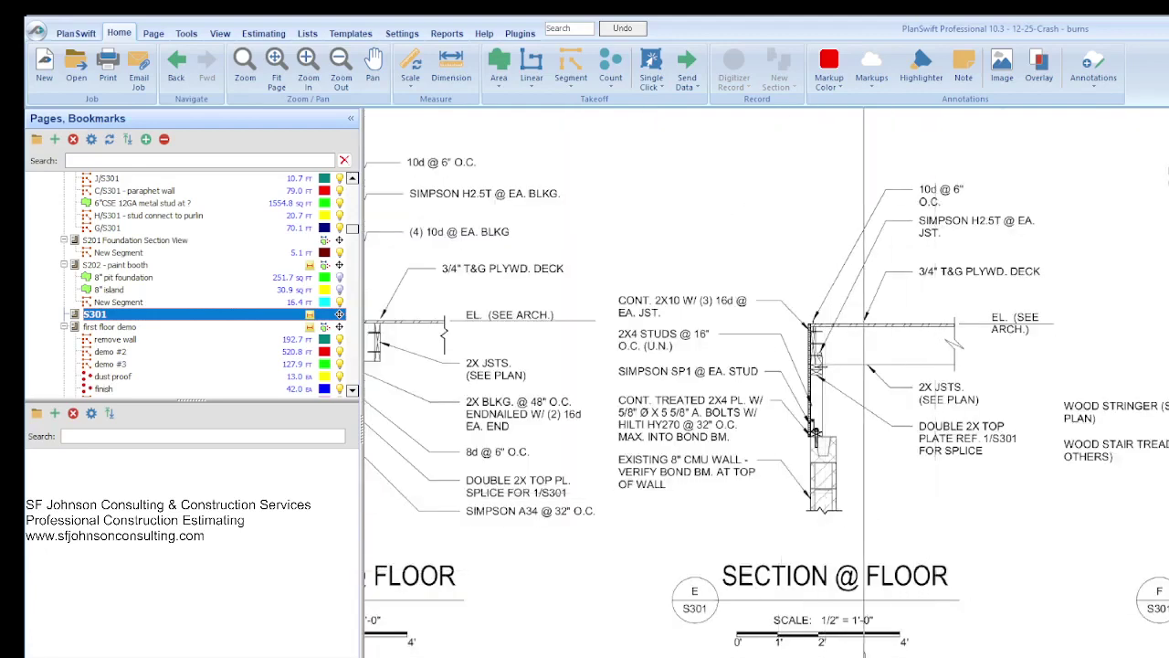
{"action": "scroll", "coordinate": [685, 340], "scroll_direction": "up", "scroll_amount": 3}
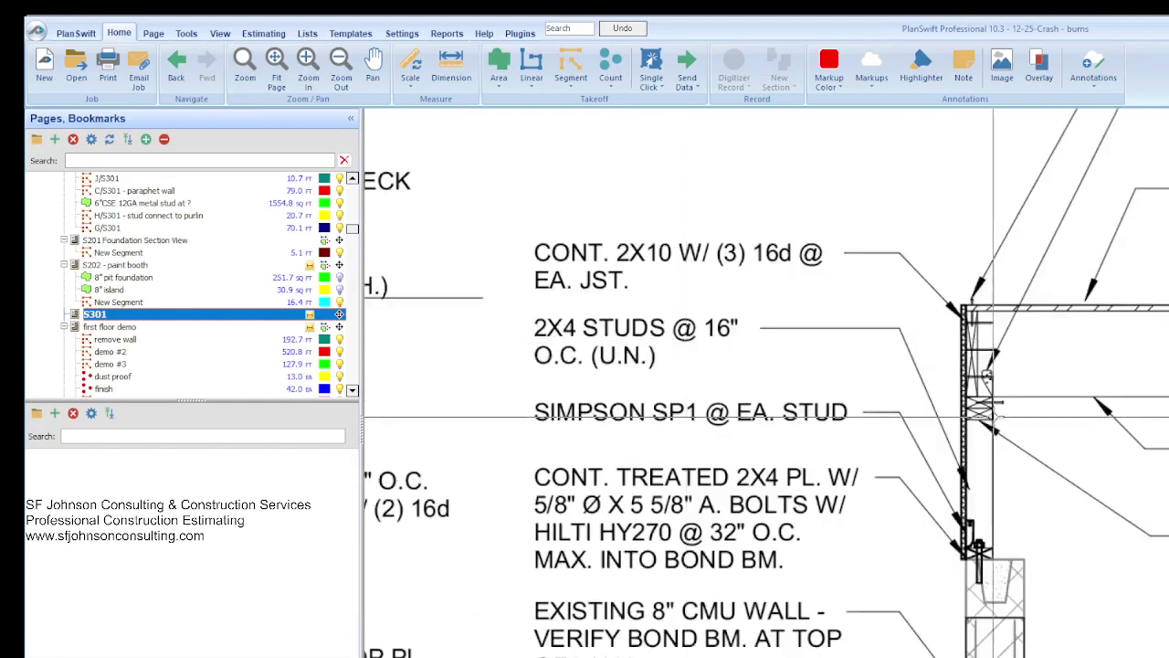
{"action": "scroll", "coordinate": [658, 306], "scroll_direction": "down", "scroll_amount": 2}
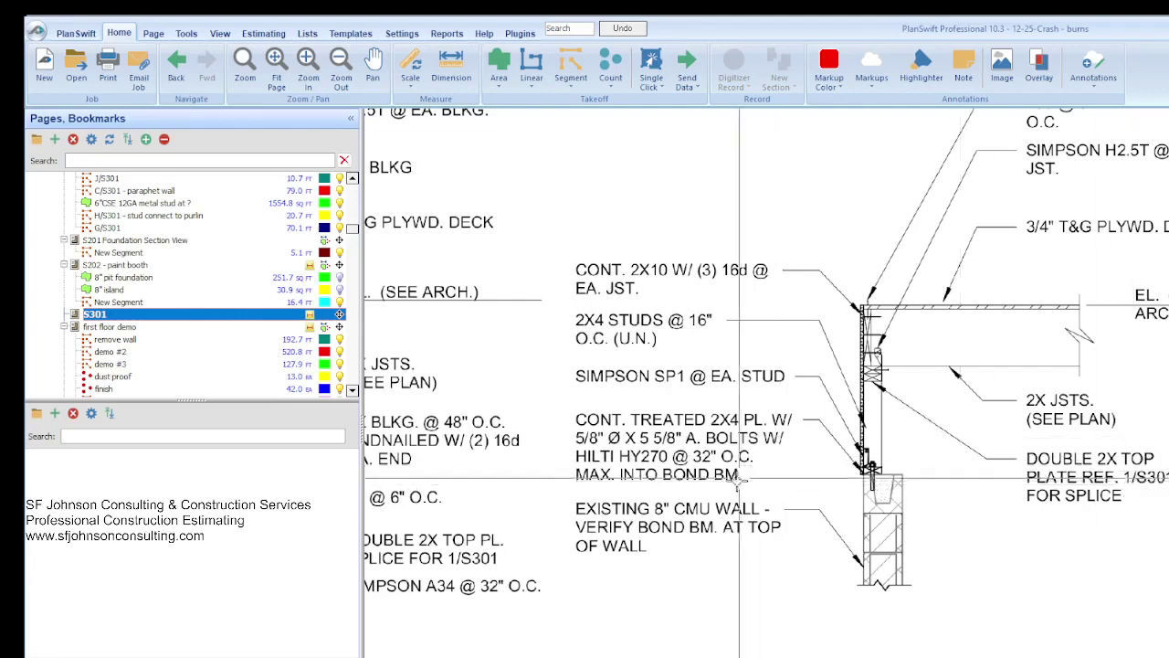
{"action": "scroll", "coordinate": [960, 480], "scroll_direction": "down", "scroll_amount": 3}
{"action": "scroll", "coordinate": [832, 324], "scroll_direction": "up", "scroll_amount": 2}
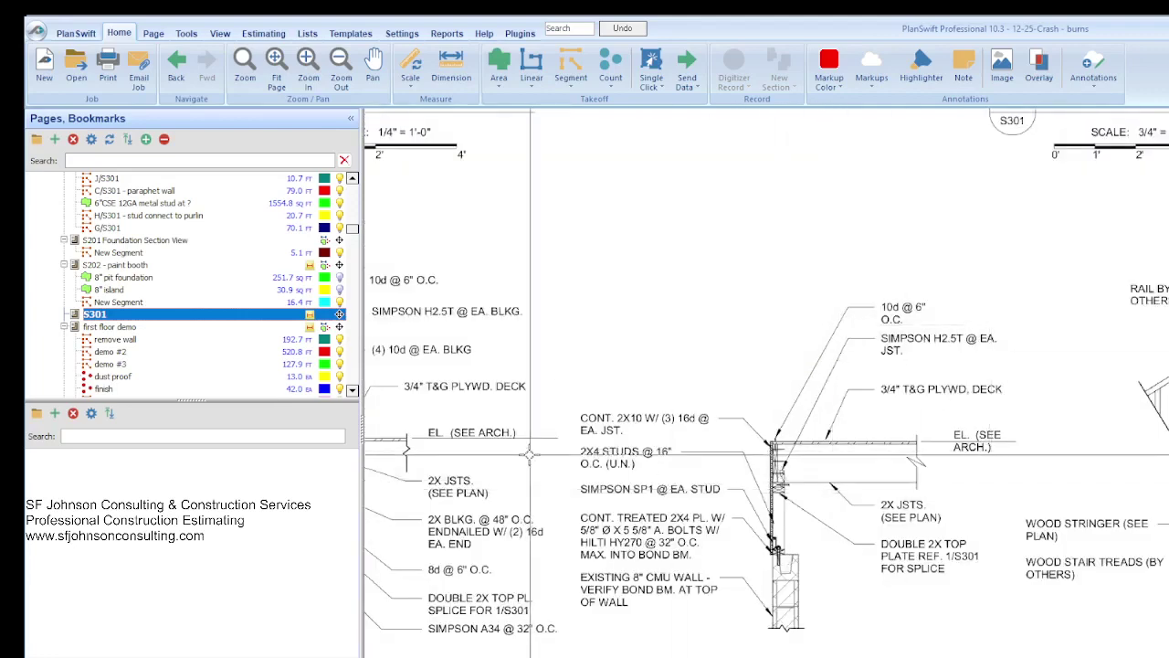
{"action": "scroll", "coordinate": [692, 454], "scroll_direction": "up", "scroll_amount": 2}
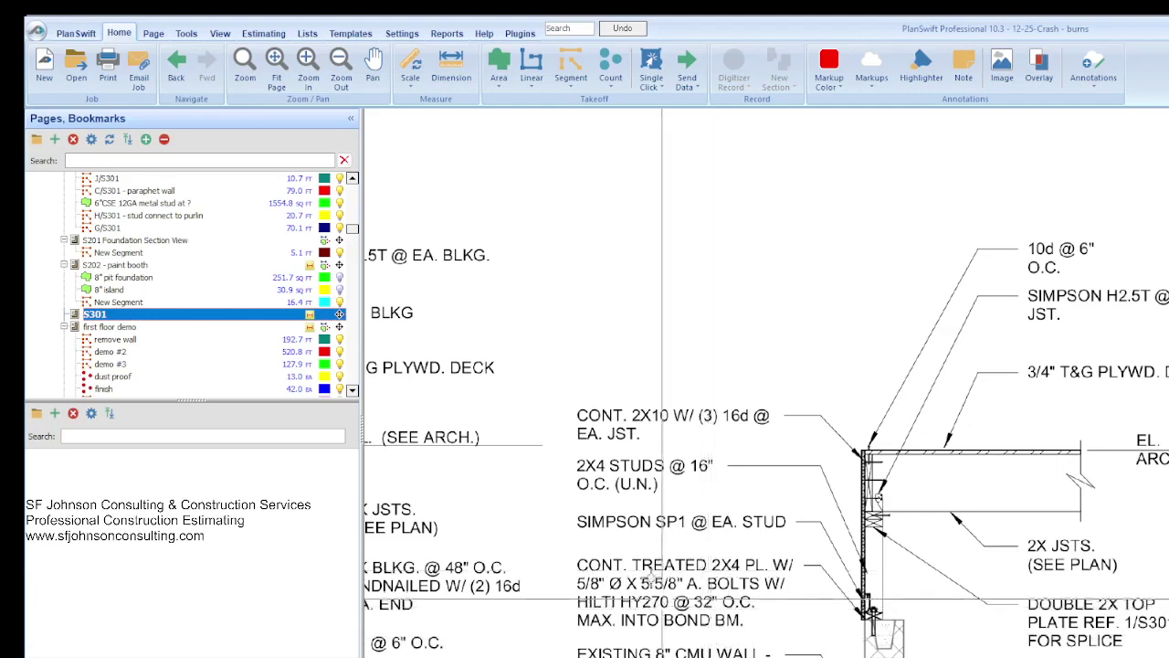
{"action": "scroll", "coordinate": [700, 455], "scroll_direction": "down", "scroll_amount": 3}
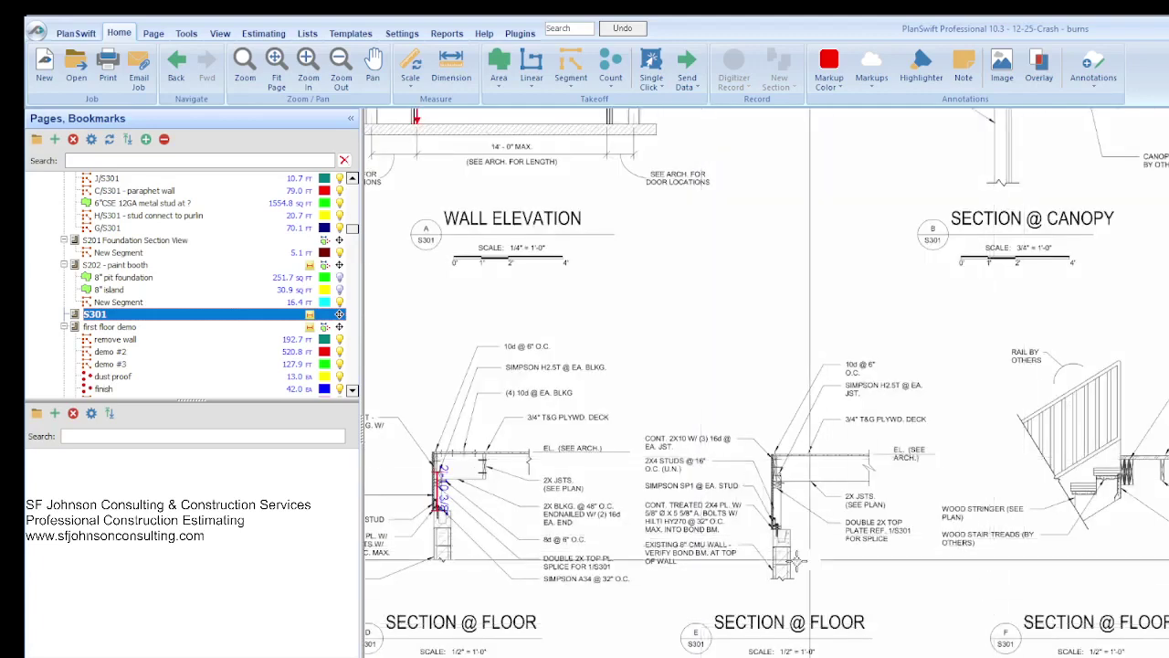
{"action": "scroll", "coordinate": [809, 558], "scroll_direction": "up", "scroll_amount": 3}
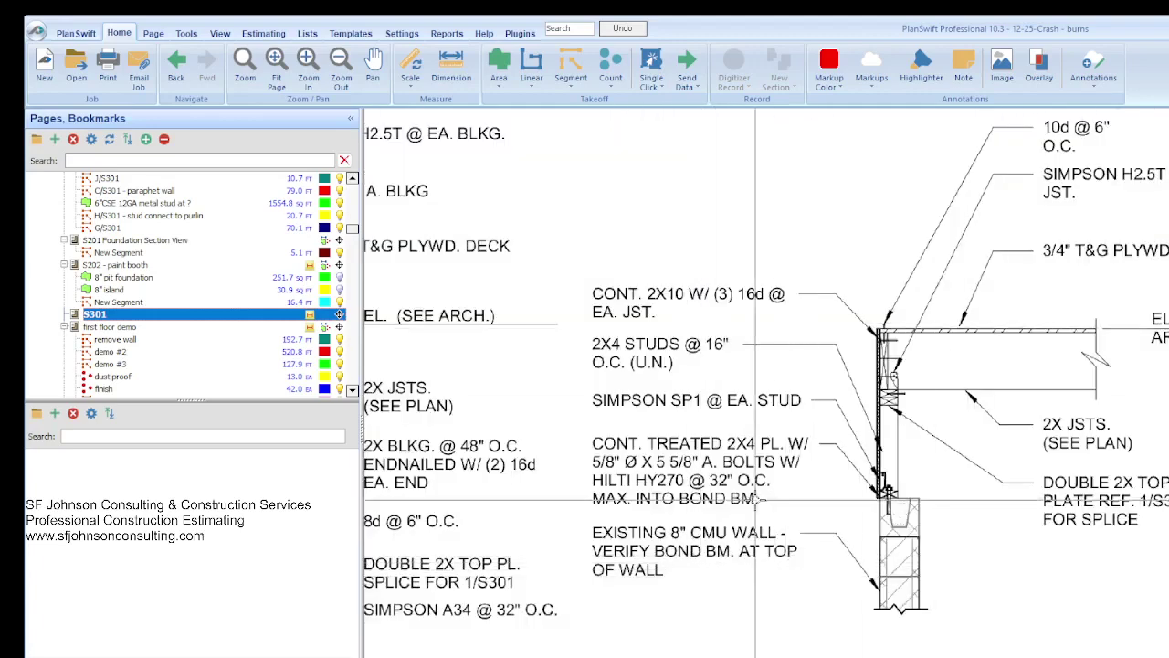
{"action": "scroll", "coordinate": [756, 498], "scroll_direction": "down", "scroll_amount": 2}
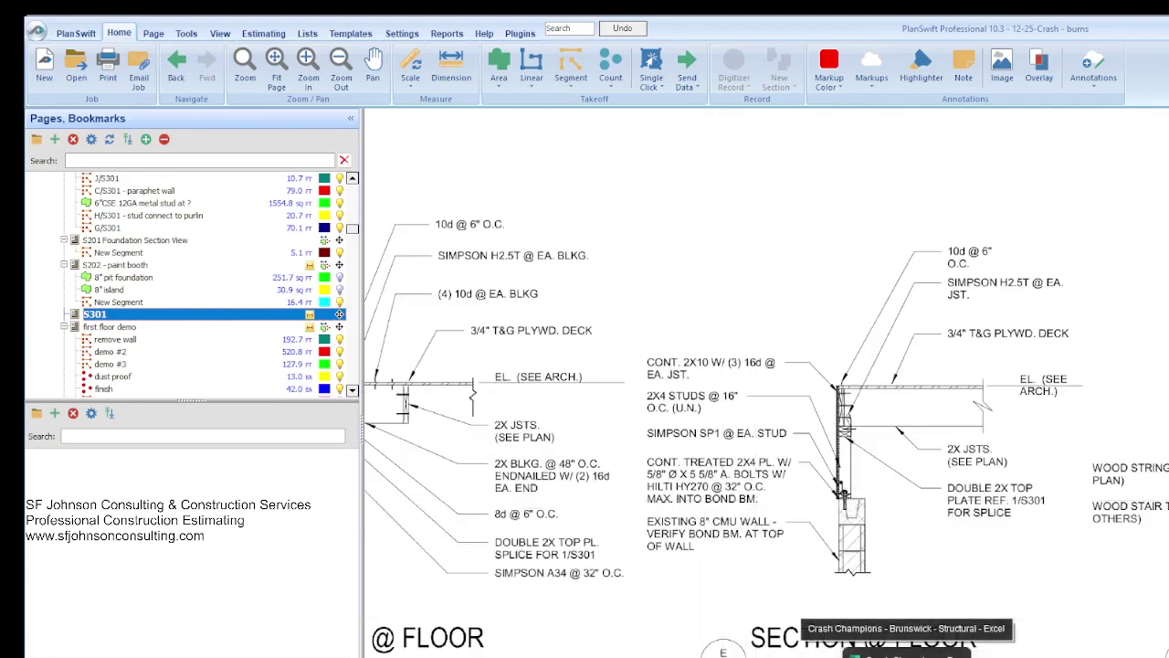
Switch to the Excel takeoff and review the D/S301, E/S301 and F/S301 line items against the floor sections
{"action": "left_click", "coordinate": [906, 651]}
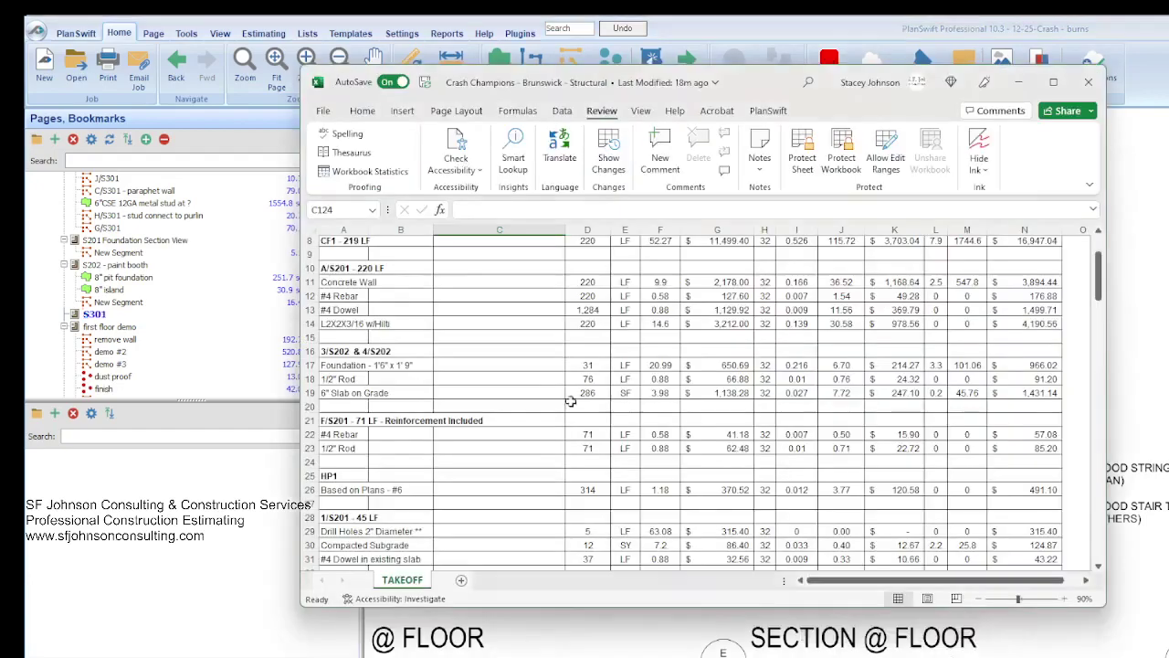
{"action": "scroll", "coordinate": [358, 282], "scroll_direction": "down", "scroll_amount": 6}
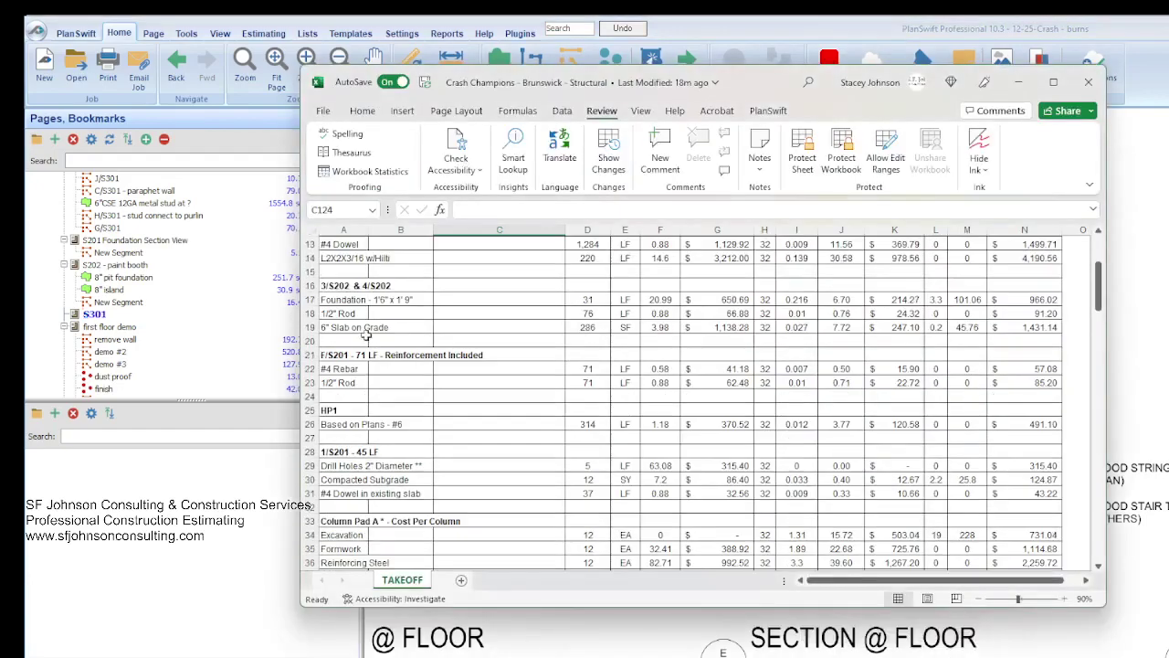
{"action": "scroll", "coordinate": [399, 407], "scroll_direction": "down", "scroll_amount": 6}
{"action": "scroll", "coordinate": [399, 421], "scroll_direction": "down", "scroll_amount": 4}
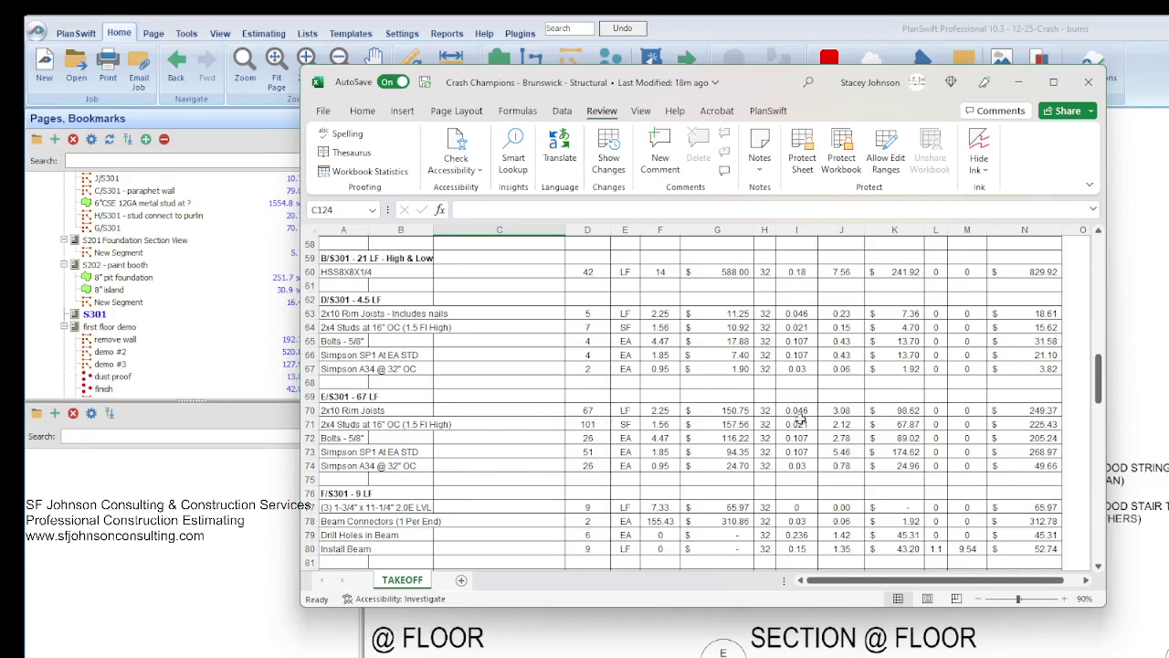
{"action": "scroll", "coordinate": [422, 416], "scroll_direction": "down", "scroll_amount": 2}
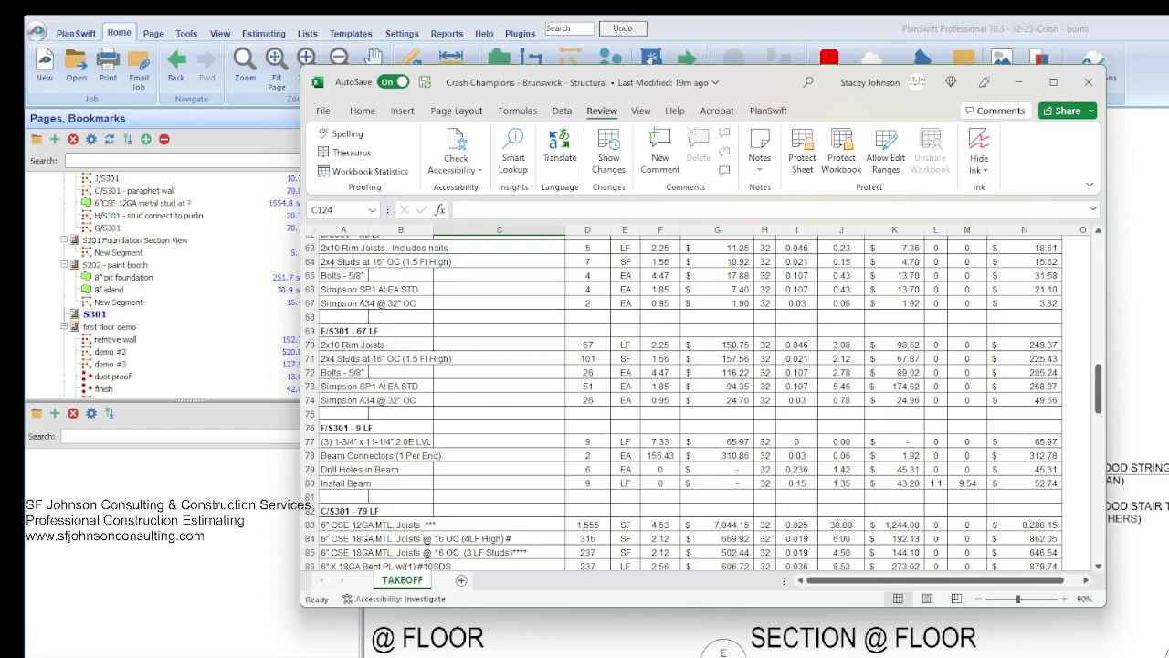
Return to PlanSwift, open the S202 - paint booth page and examine the recess section's slab, dowels and reinforcement
{"action": "key", "text": "alt+Tab"}
{"action": "left_click", "coordinate": [233, 267]}
{"action": "left_click", "coordinate": [128, 301]}
{"action": "left_click", "coordinate": [122, 316]}
{"action": "left_click", "coordinate": [111, 268]}
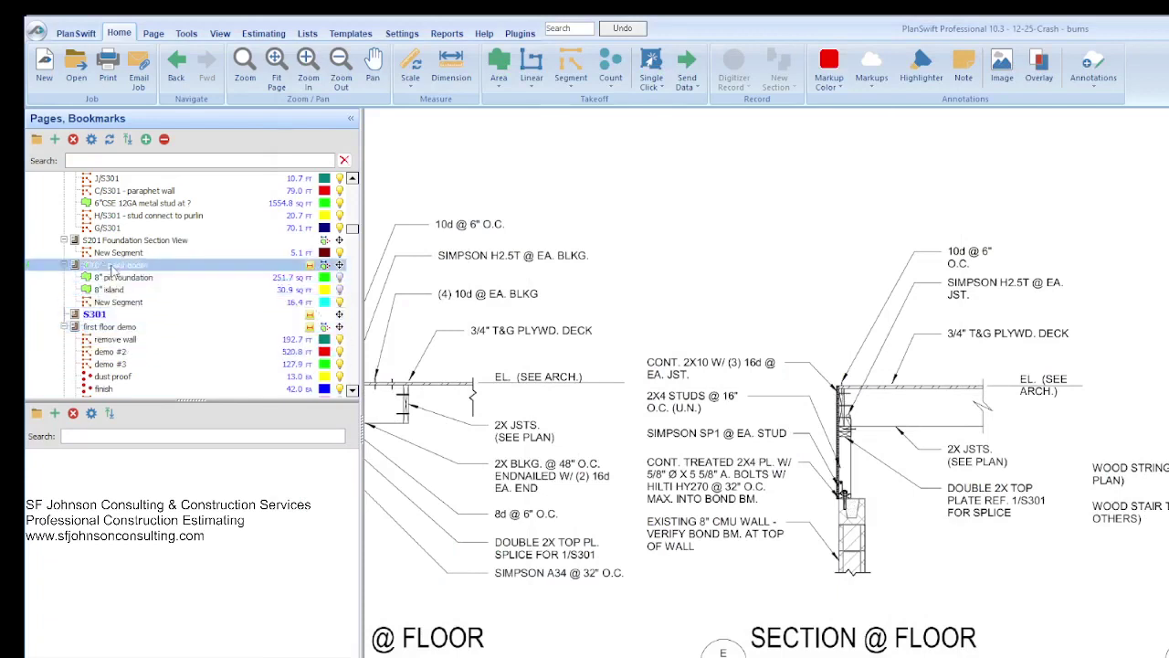
{"action": "scroll", "coordinate": [774, 363], "scroll_direction": "up", "scroll_amount": 1}
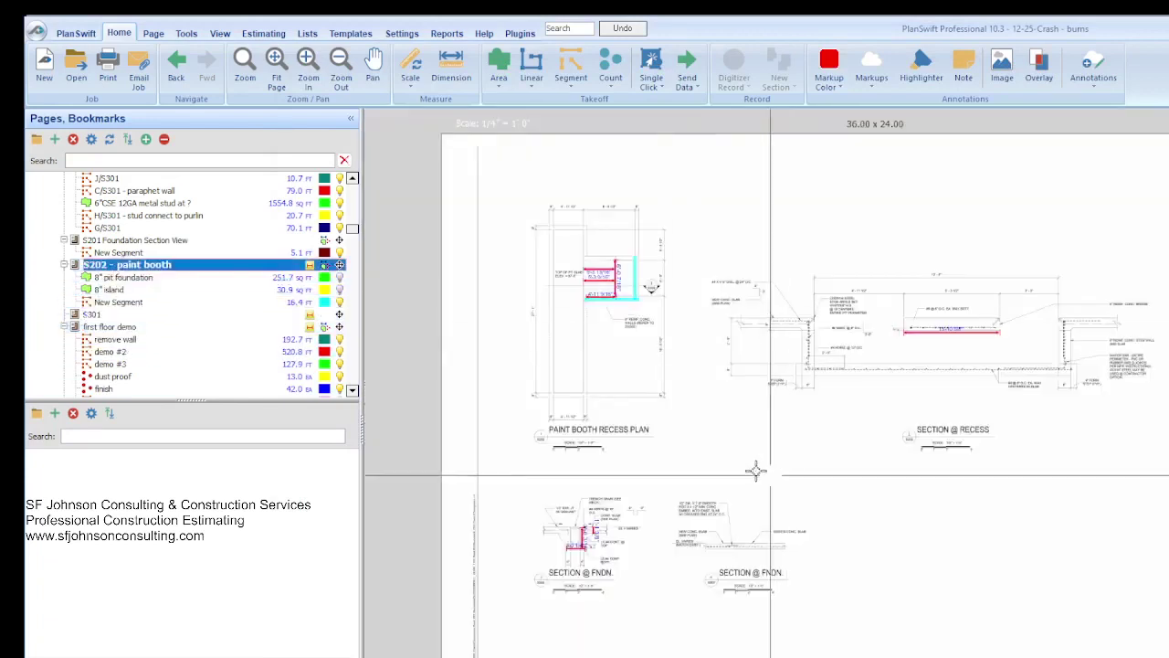
{"action": "scroll", "coordinate": [741, 333], "scroll_direction": "up", "scroll_amount": 3}
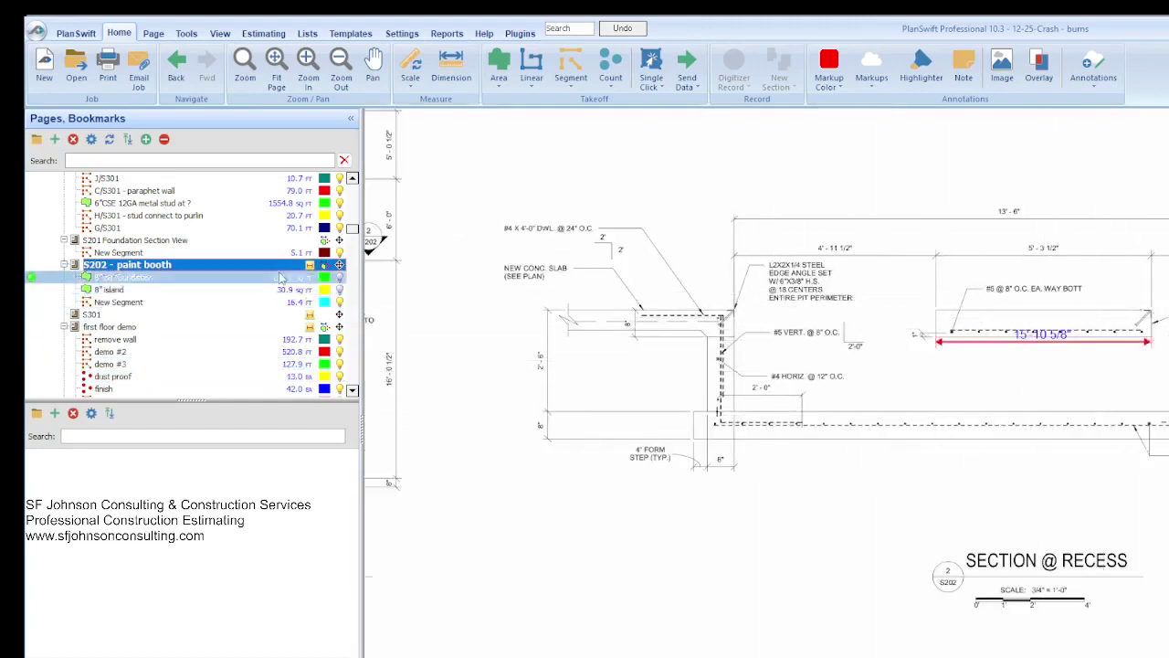
{"action": "scroll", "coordinate": [841, 573], "scroll_direction": "down", "scroll_amount": 3}
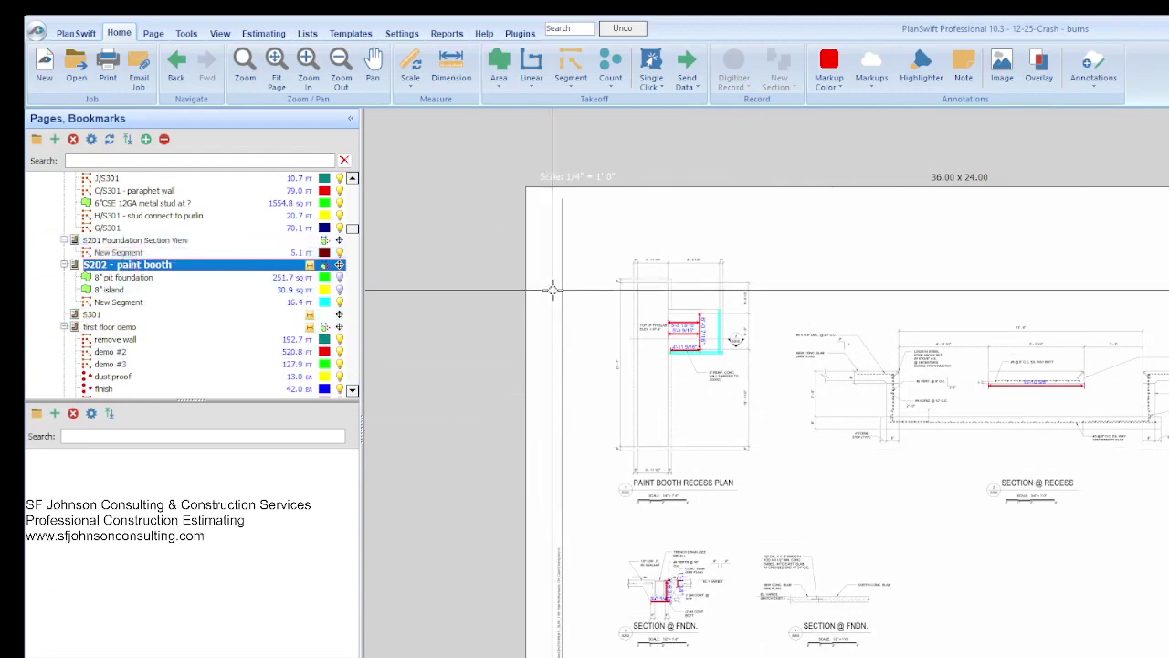
Open the roof framing page at the 6" CSE 12GA metal stud takeoff and examine the highlighted joist area and parapet notes
{"action": "scroll", "coordinate": [178, 279], "scroll_direction": "up", "scroll_amount": 2}
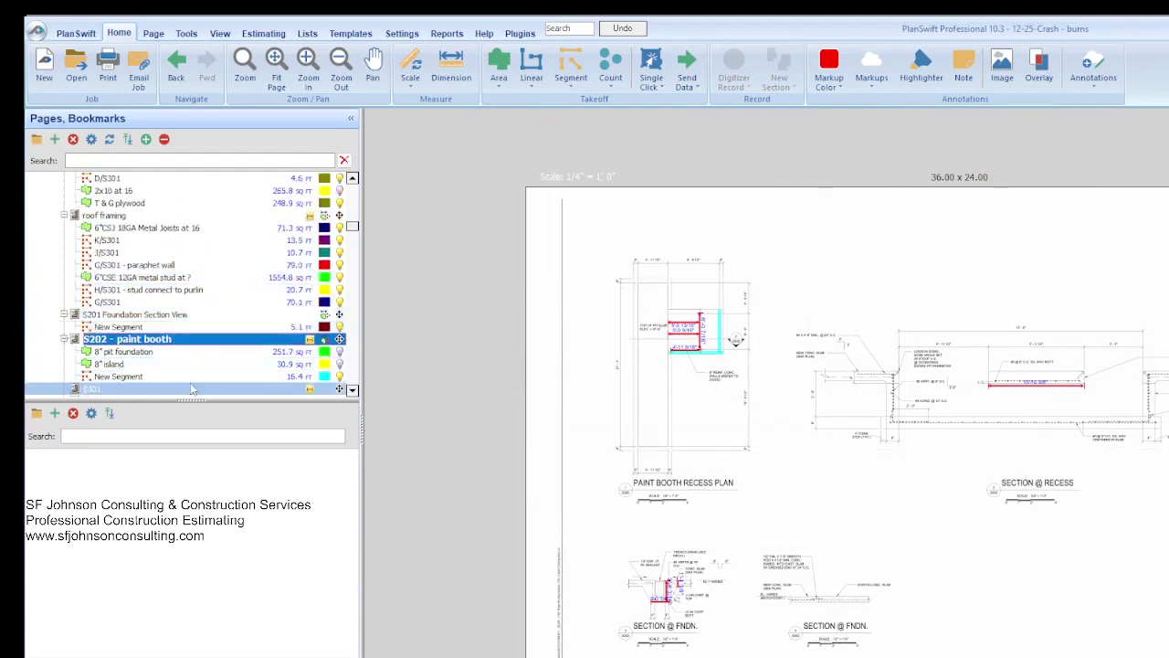
{"action": "left_click", "coordinate": [173, 278]}
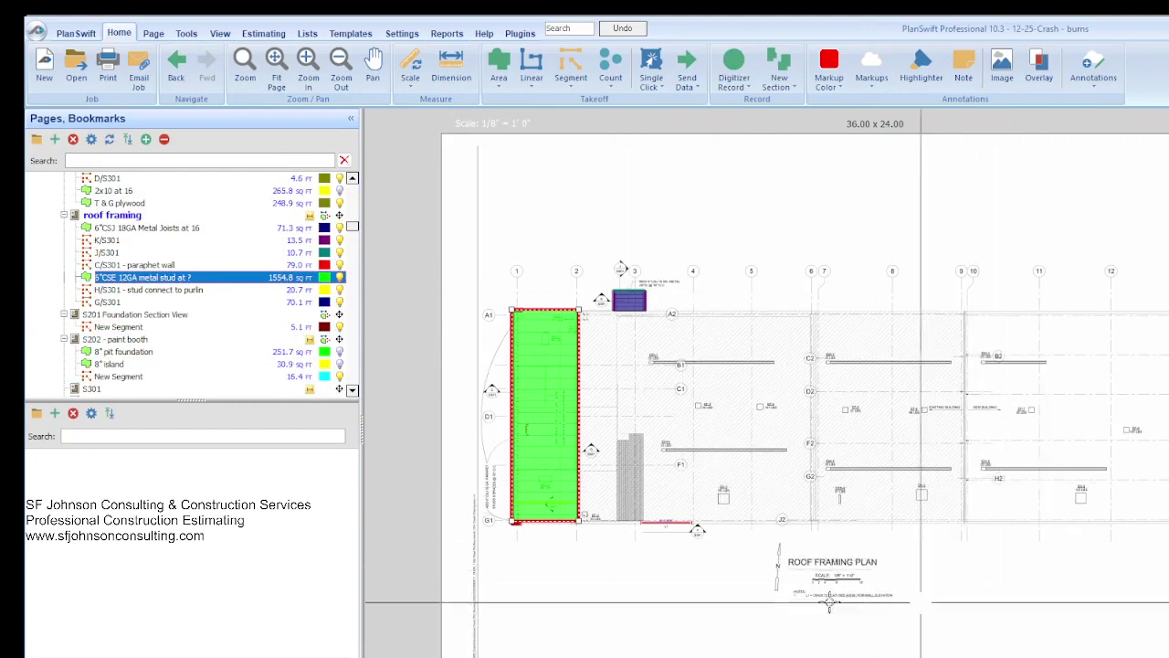
{"action": "scroll", "coordinate": [458, 397], "scroll_direction": "up", "scroll_amount": 3}
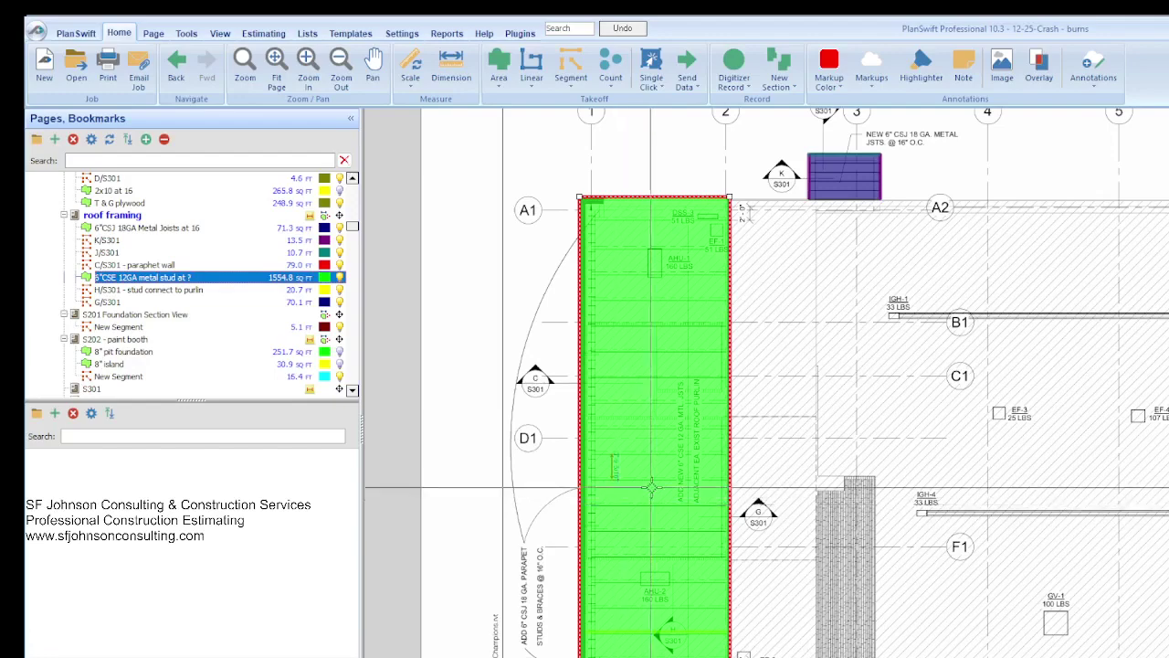
{"action": "scroll", "coordinate": [520, 644], "scroll_direction": "up", "scroll_amount": 3}
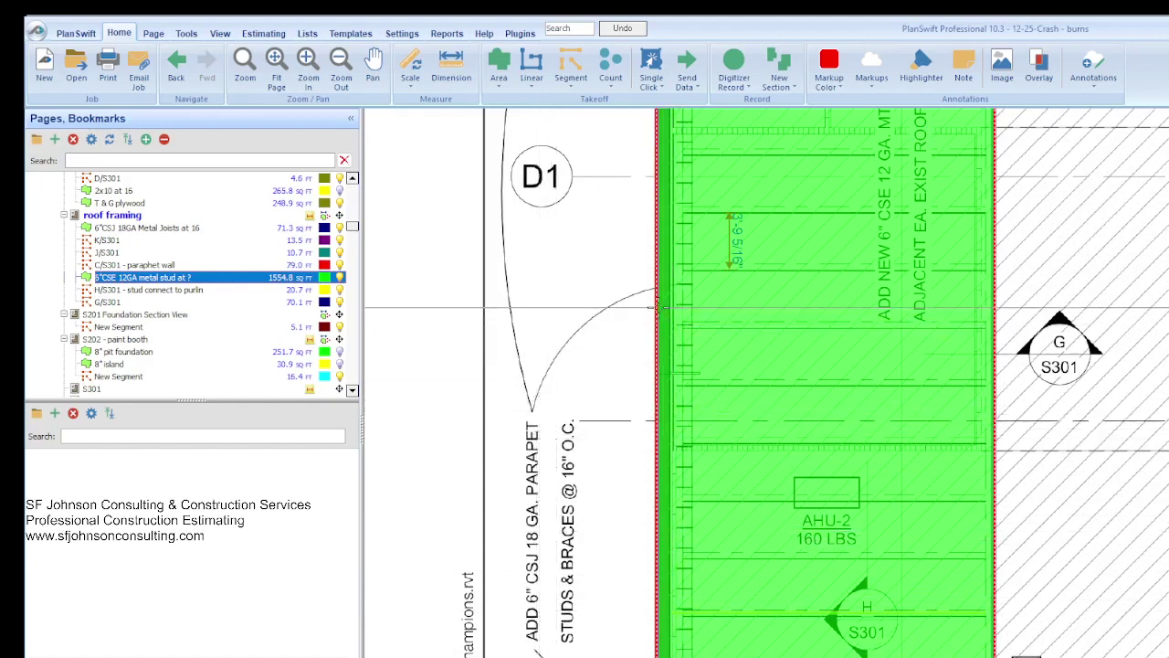
{"action": "scroll", "coordinate": [658, 311], "scroll_direction": "down", "scroll_amount": 3}
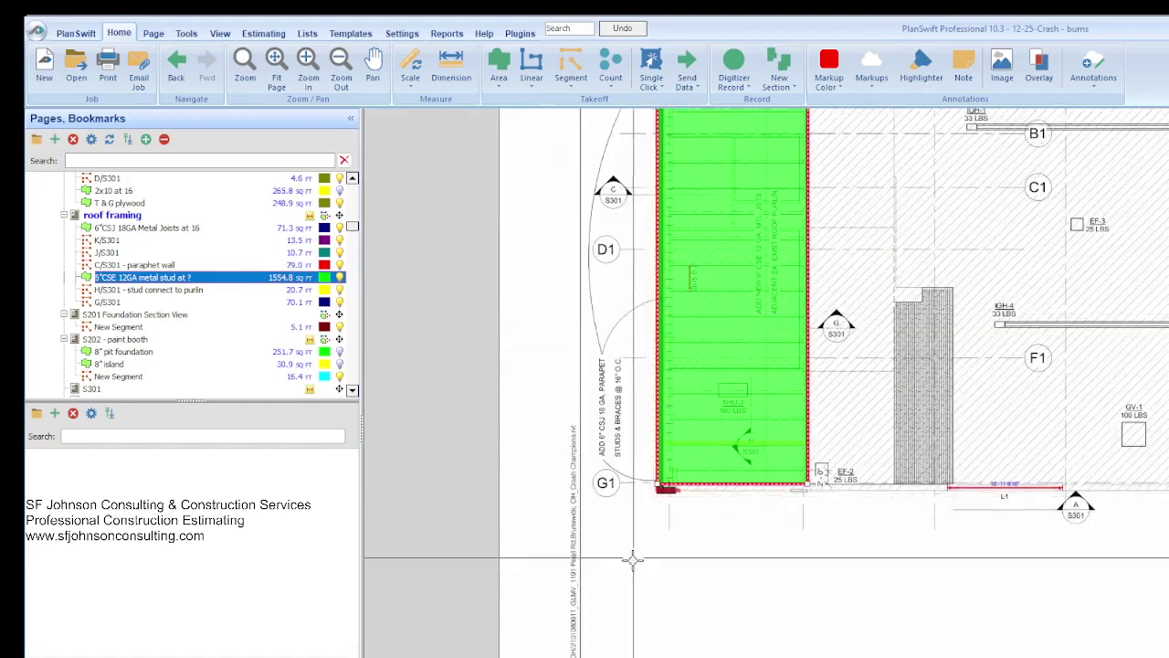
Examine the L1 opening and its A/S301 section mark on the roof framing plan
{"action": "scroll", "coordinate": [631, 553], "scroll_direction": "down", "scroll_amount": 3}
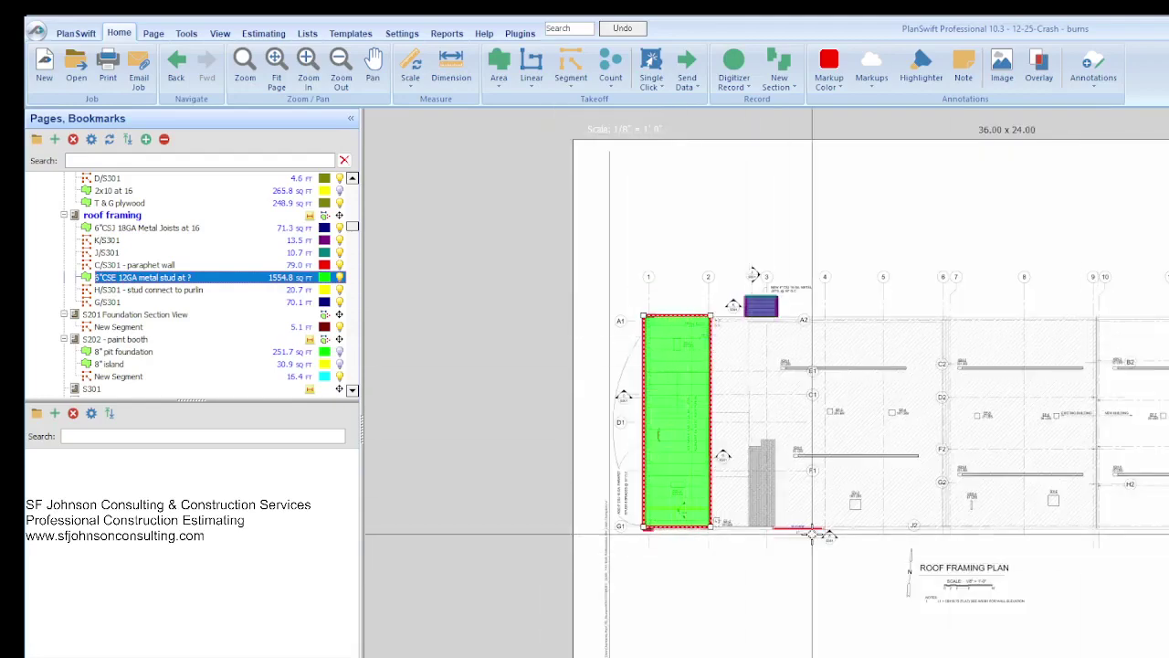
{"action": "scroll", "coordinate": [783, 530], "scroll_direction": "up", "scroll_amount": 5}
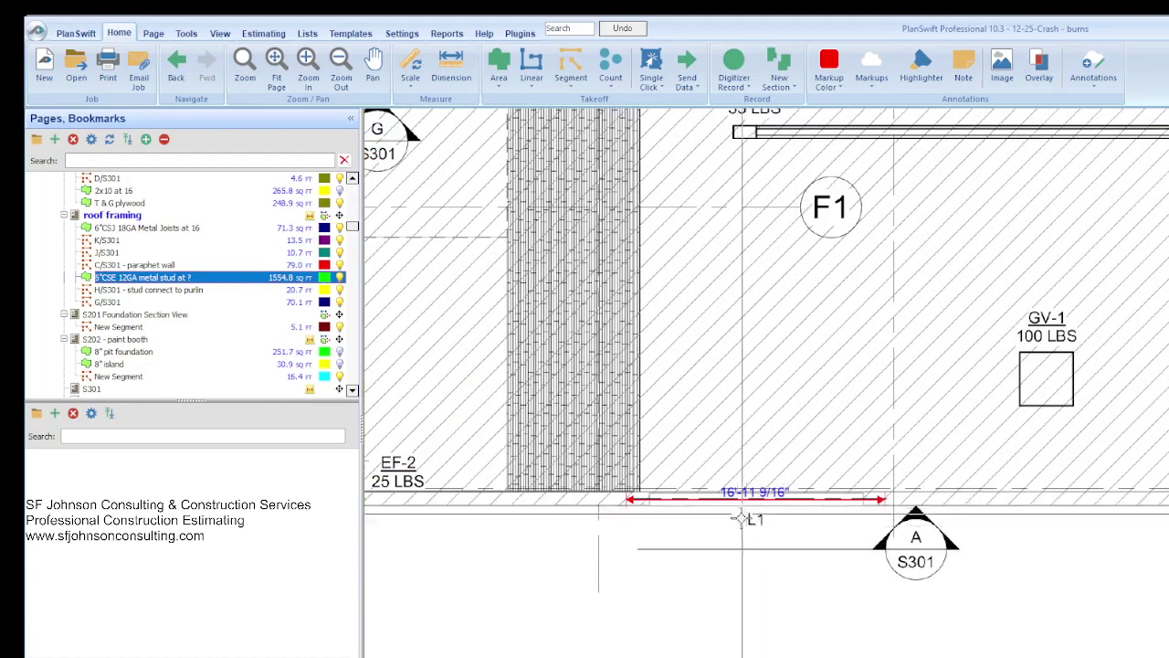
{"action": "scroll", "coordinate": [925, 551], "scroll_direction": "up", "scroll_amount": 1}
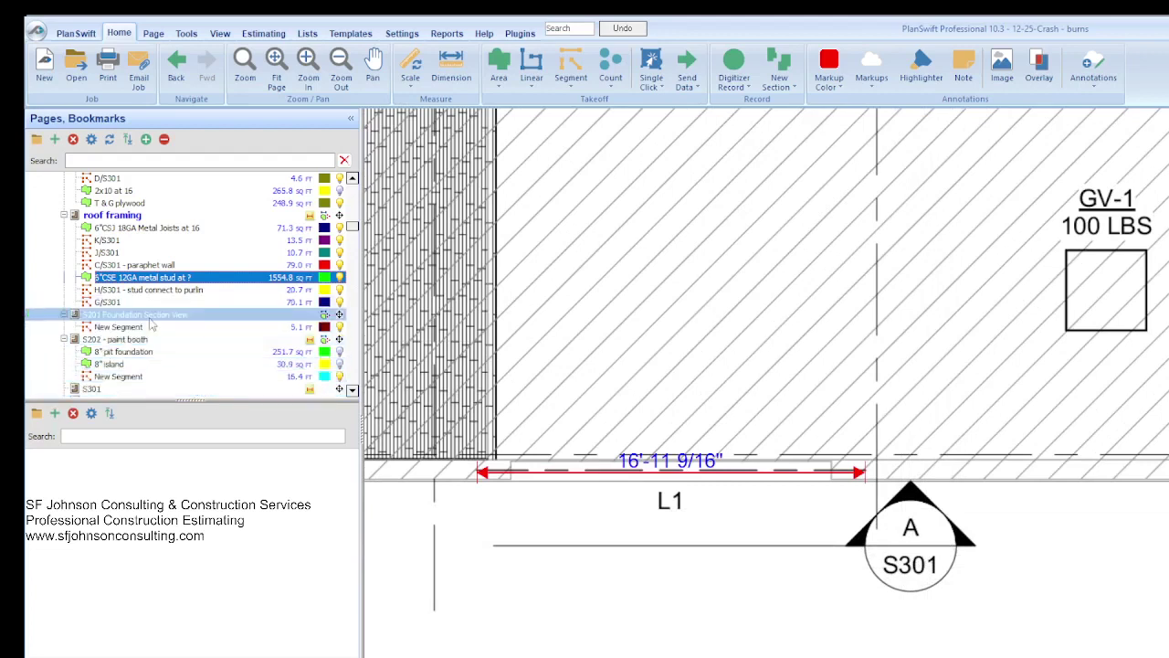
Open the S301 page and examine the wall elevation's new C8X18.75 channel, double 8" CSJ studs and existing girts
{"action": "scroll", "coordinate": [137, 345], "scroll_direction": "down", "scroll_amount": 1}
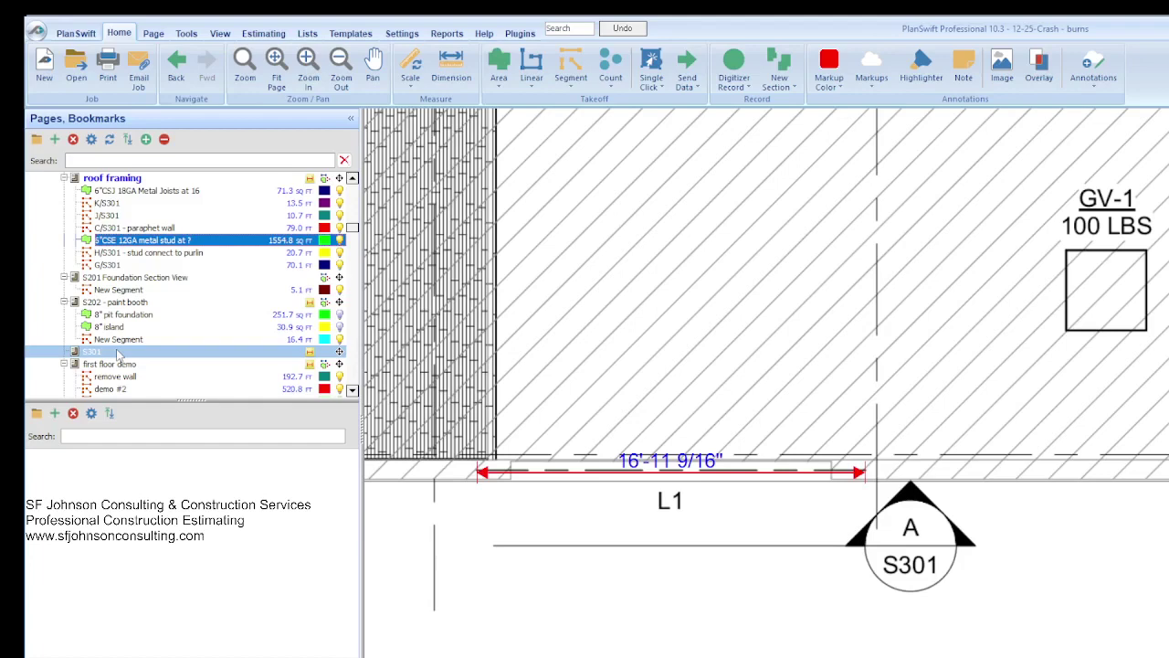
{"action": "left_click", "coordinate": [117, 353]}
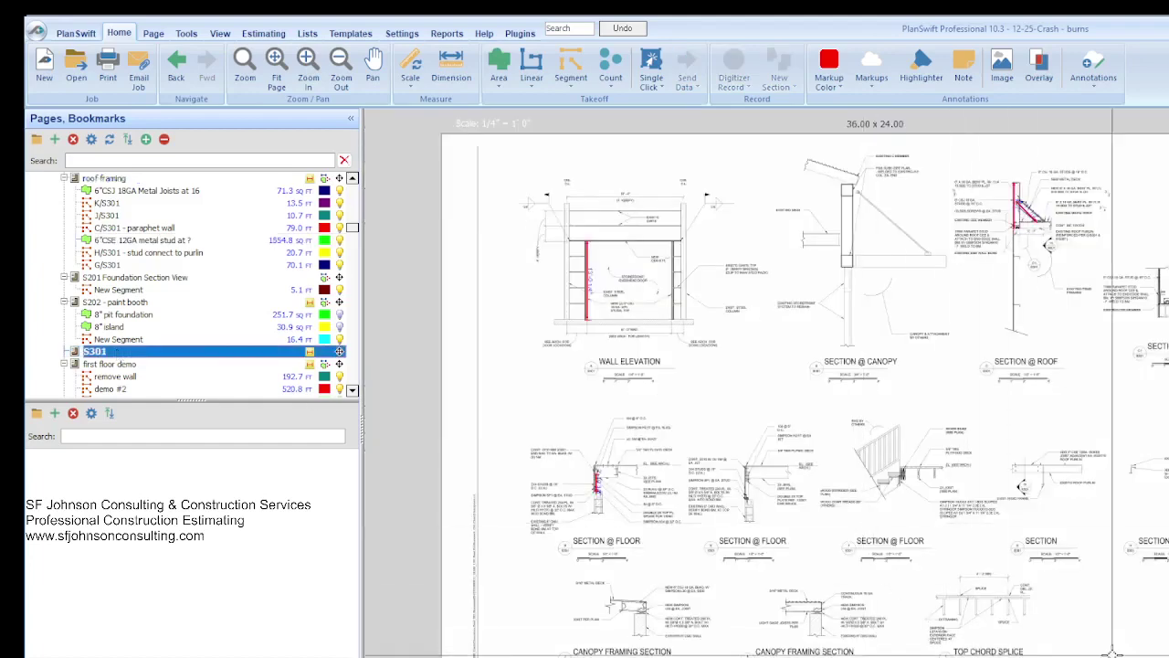
{"action": "scroll", "coordinate": [608, 242], "scroll_direction": "up", "scroll_amount": 3}
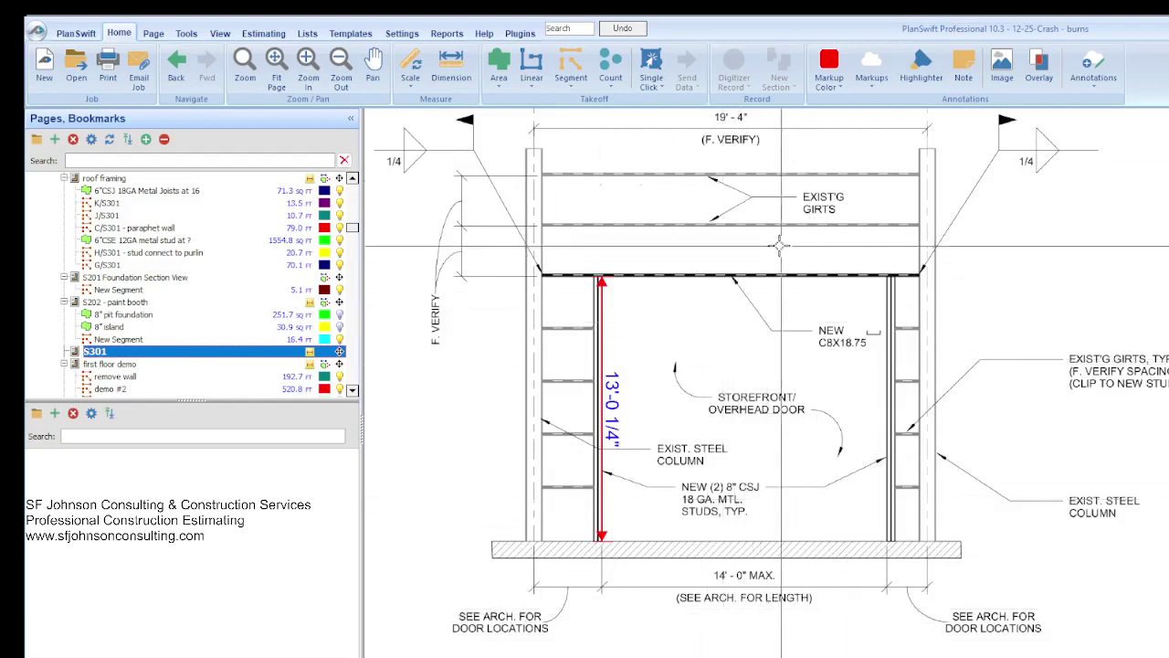
{"action": "scroll", "coordinate": [826, 315], "scroll_direction": "up", "scroll_amount": 2}
{"action": "scroll", "coordinate": [619, 331], "scroll_direction": "down", "scroll_amount": 2}
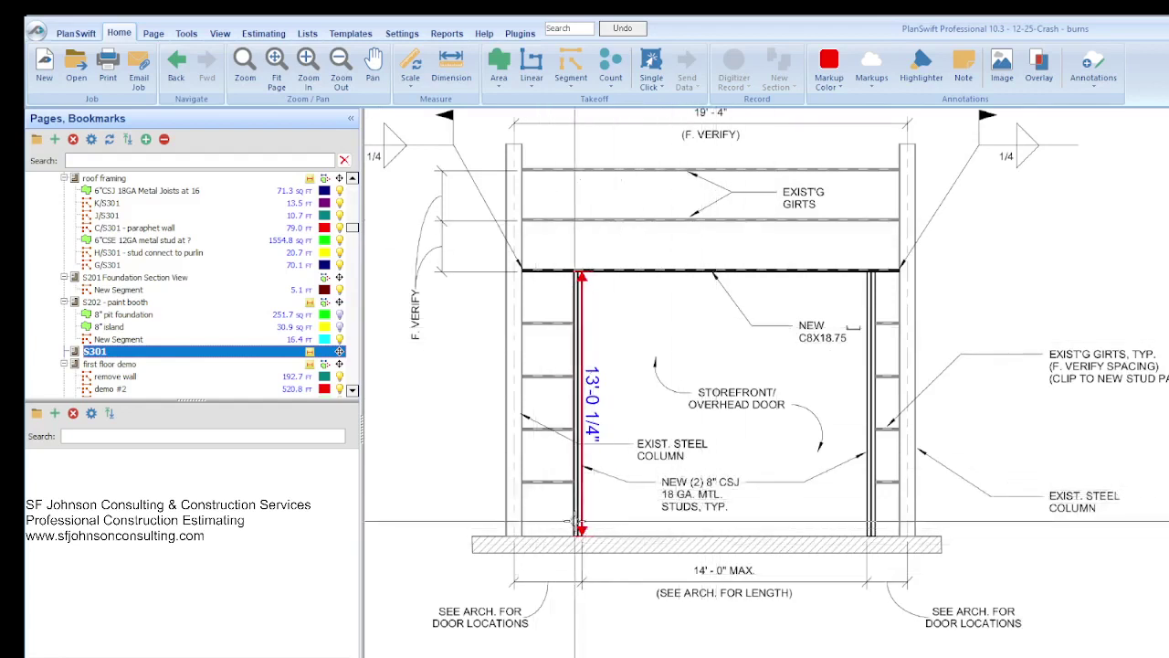
{"action": "scroll", "coordinate": [804, 333], "scroll_direction": "up", "scroll_amount": 3}
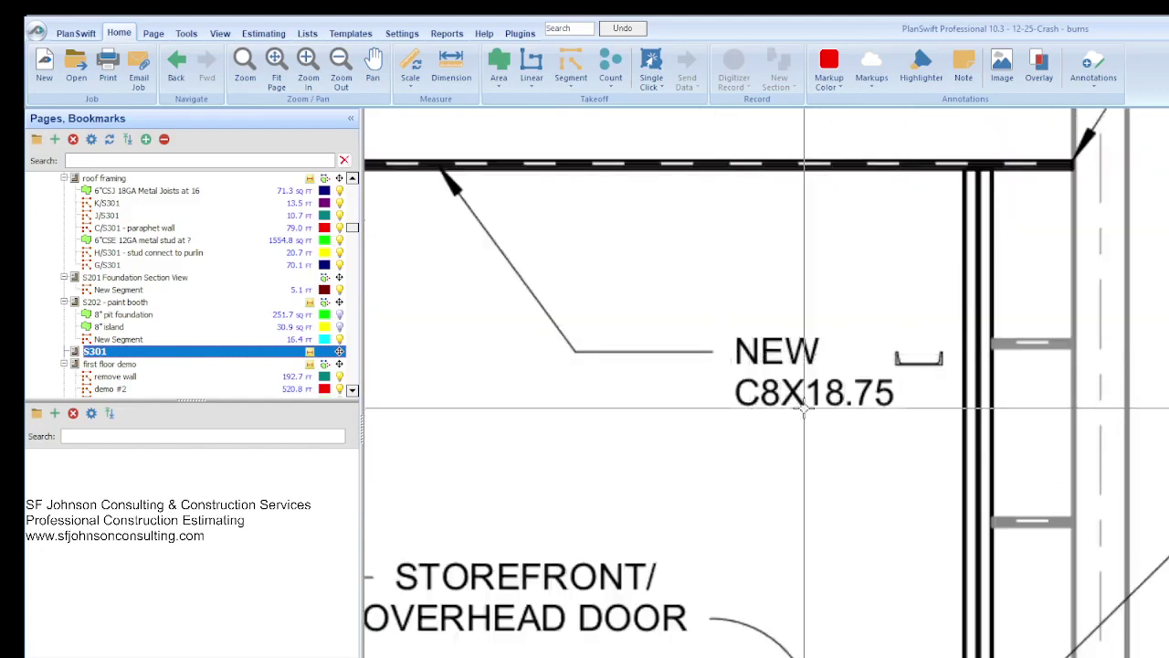
{"action": "scroll", "coordinate": [918, 436], "scroll_direction": "down", "scroll_amount": 1}
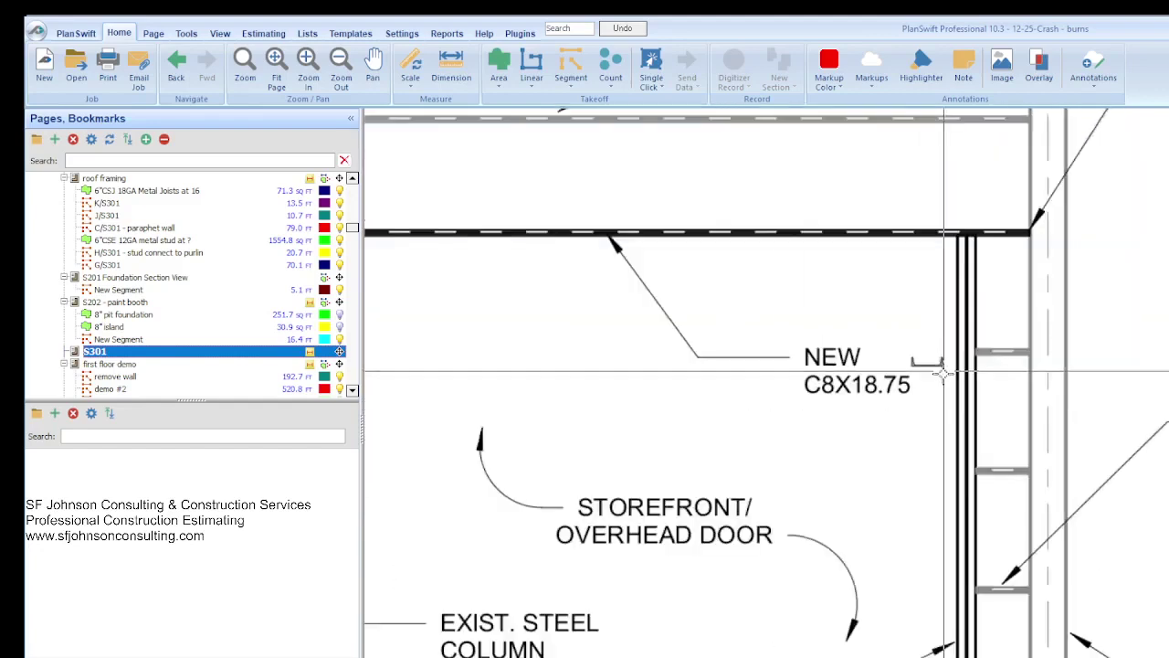
{"action": "scroll", "coordinate": [902, 393], "scroll_direction": "down", "scroll_amount": 2}
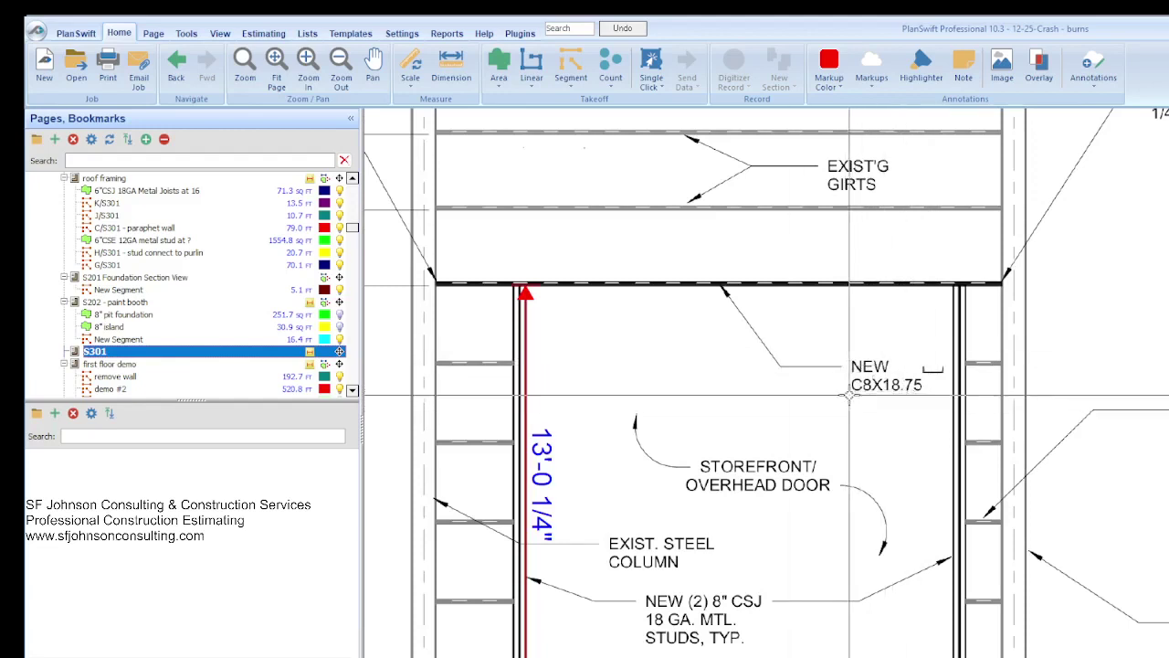
{"action": "scroll", "coordinate": [917, 384], "scroll_direction": "up", "scroll_amount": 3}
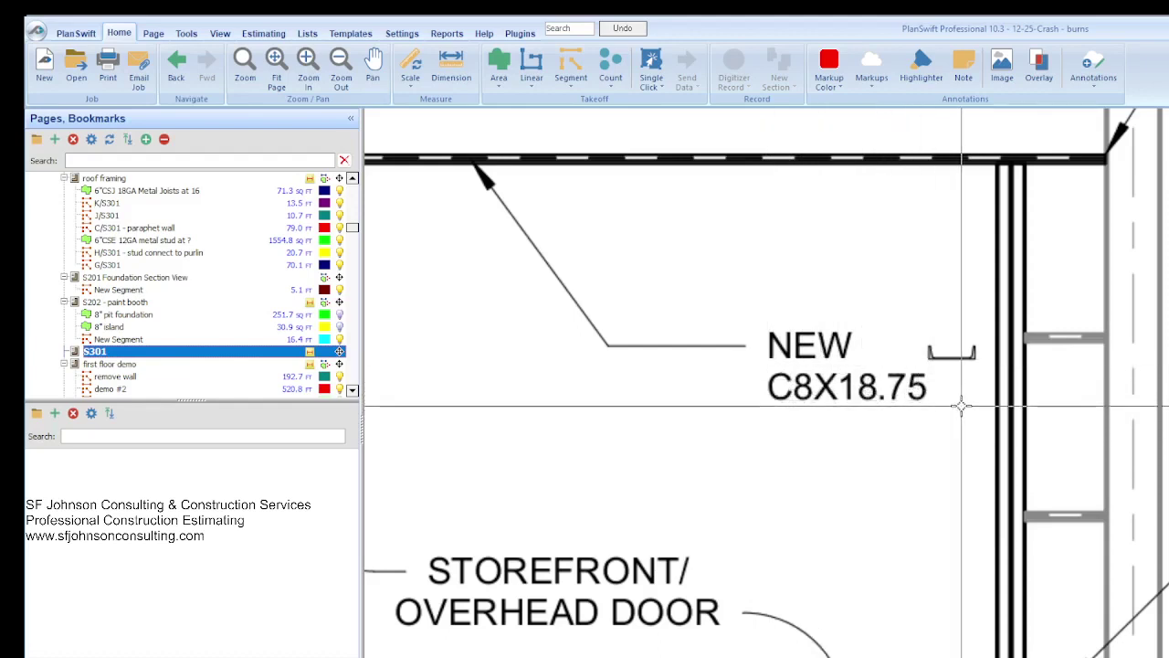
Examine the new C8X18.75 channel callout above the storefront/overhead door opening and the wall elevation's A/S301 detail mark
{"action": "scroll", "coordinate": [954, 404], "scroll_direction": "down", "scroll_amount": 1}
{"action": "scroll", "coordinate": [886, 393], "scroll_direction": "up", "scroll_amount": 2}
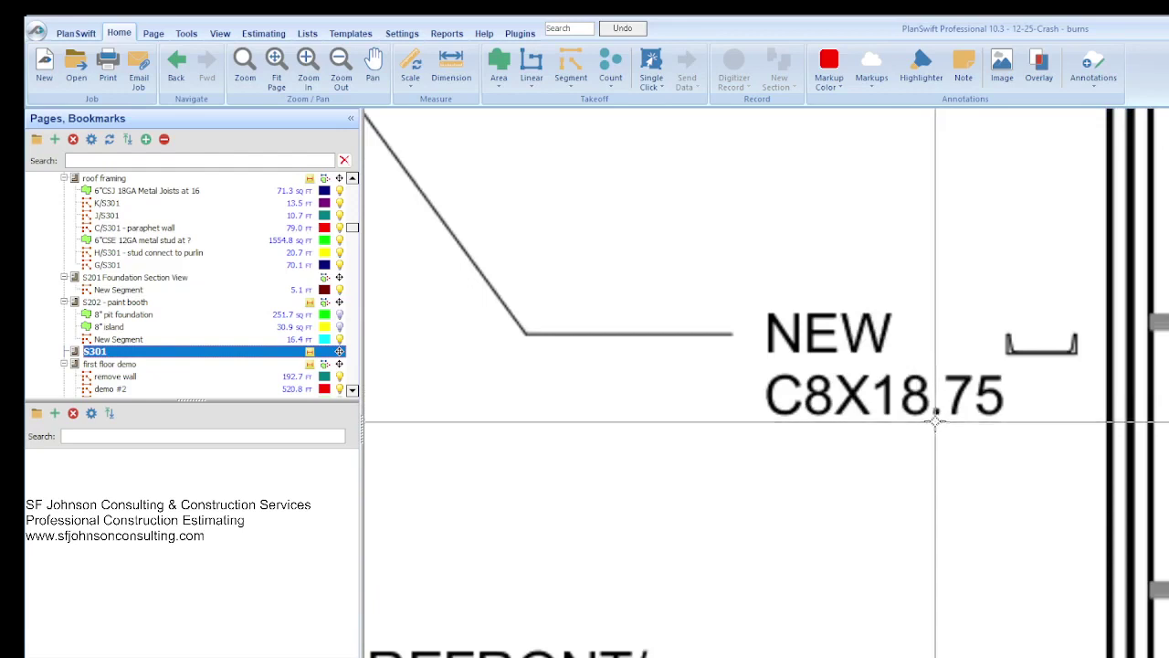
{"action": "scroll", "coordinate": [982, 402], "scroll_direction": "down", "scroll_amount": 3}
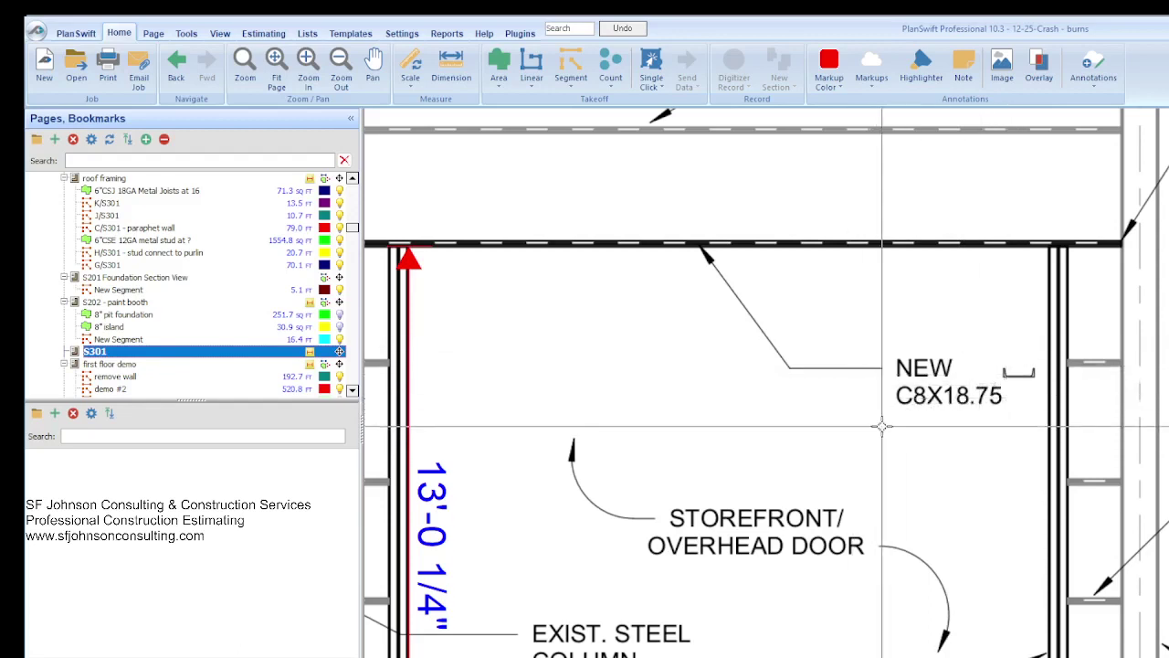
{"action": "scroll", "coordinate": [1030, 420], "scroll_direction": "down", "scroll_amount": 3}
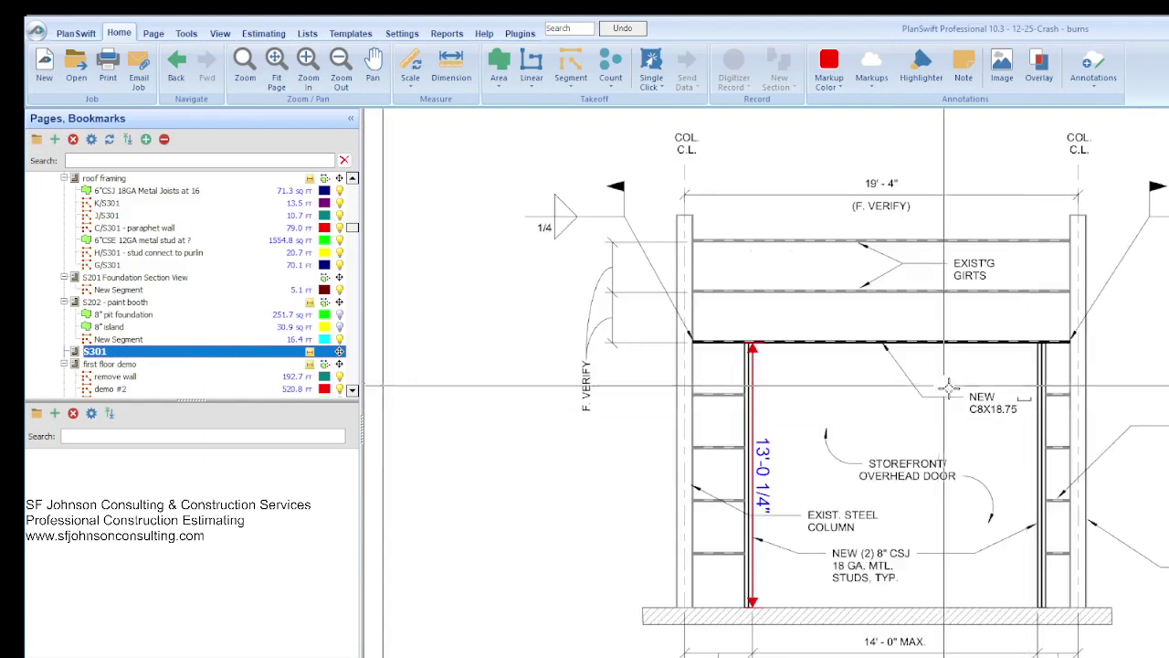
{"action": "scroll", "coordinate": [963, 402], "scroll_direction": "up", "scroll_amount": 2}
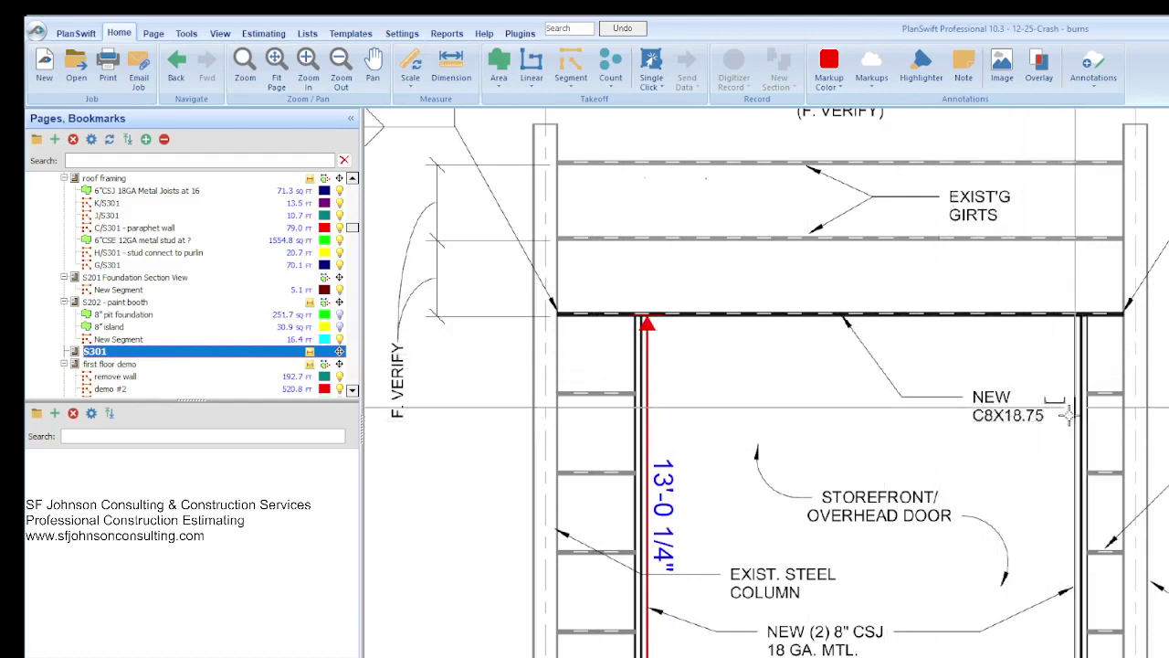
{"action": "scroll", "coordinate": [822, 425], "scroll_direction": "down", "scroll_amount": 2}
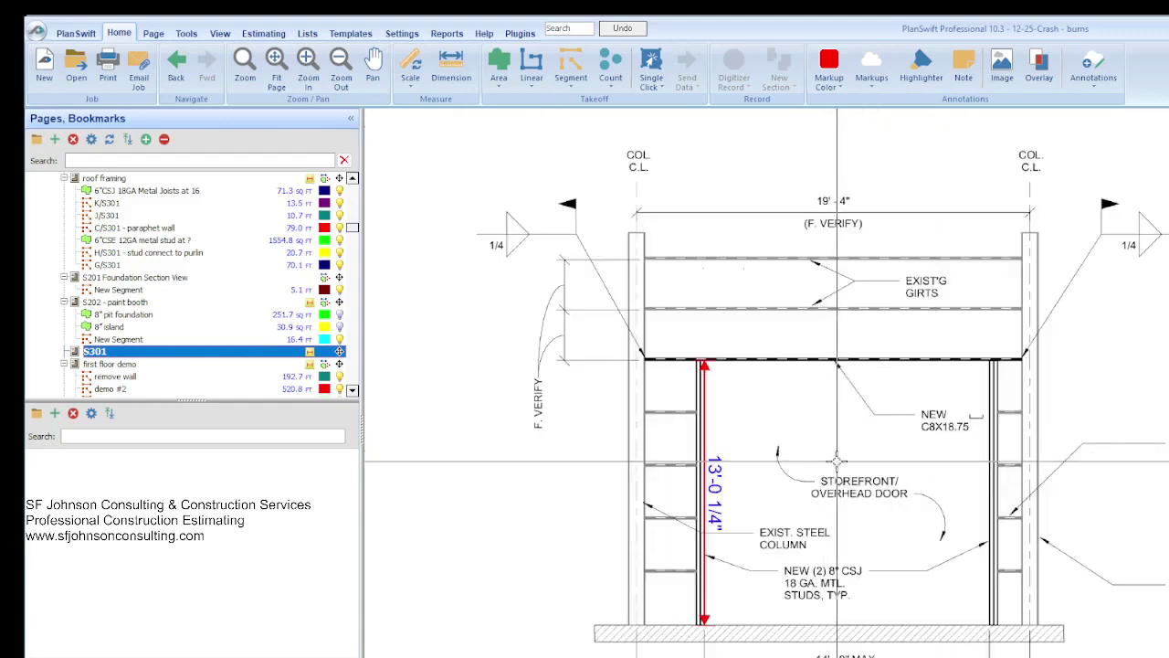
{"action": "scroll", "coordinate": [706, 630], "scroll_direction": "down", "scroll_amount": 2}
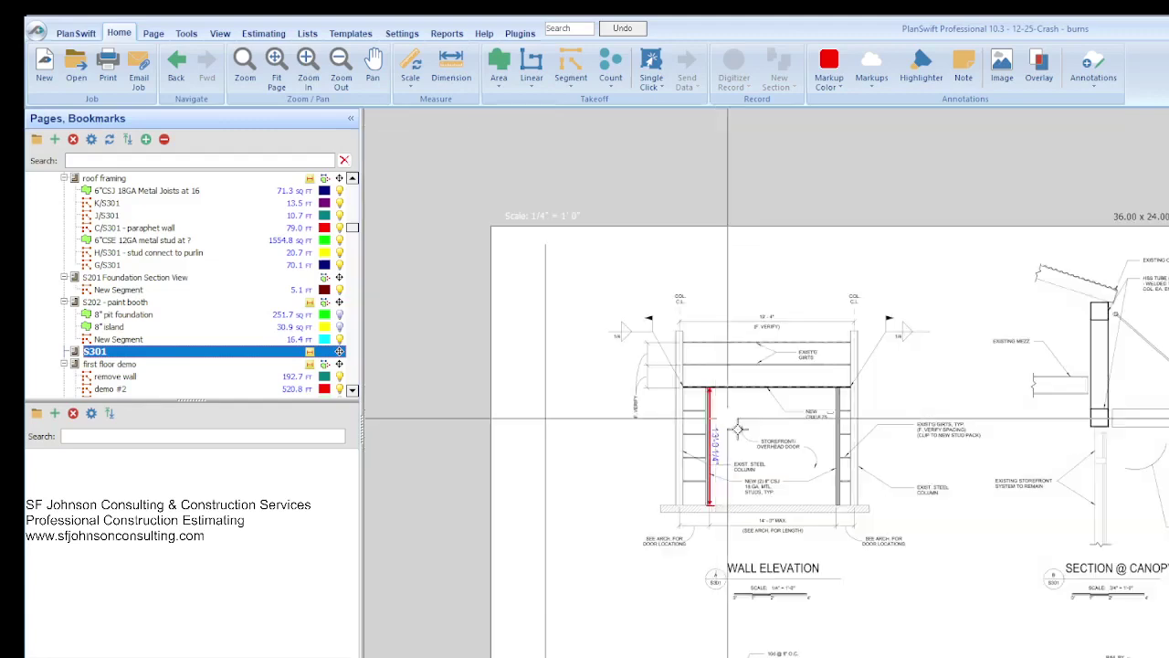
{"action": "scroll", "coordinate": [706, 630], "scroll_direction": "up", "scroll_amount": 2}
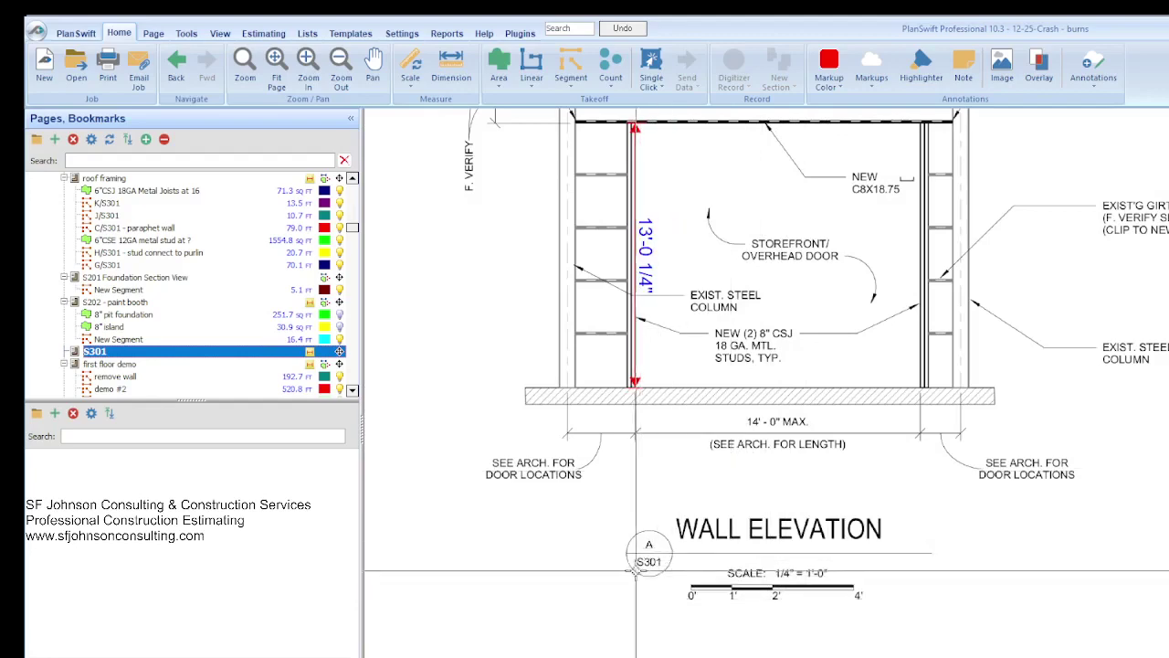
Switch to the Excel structural estimate and find the A/S301 - 17 LF - L1 section on the TAKEOFF sheet
{"action": "key", "text": "alt+Tab"}
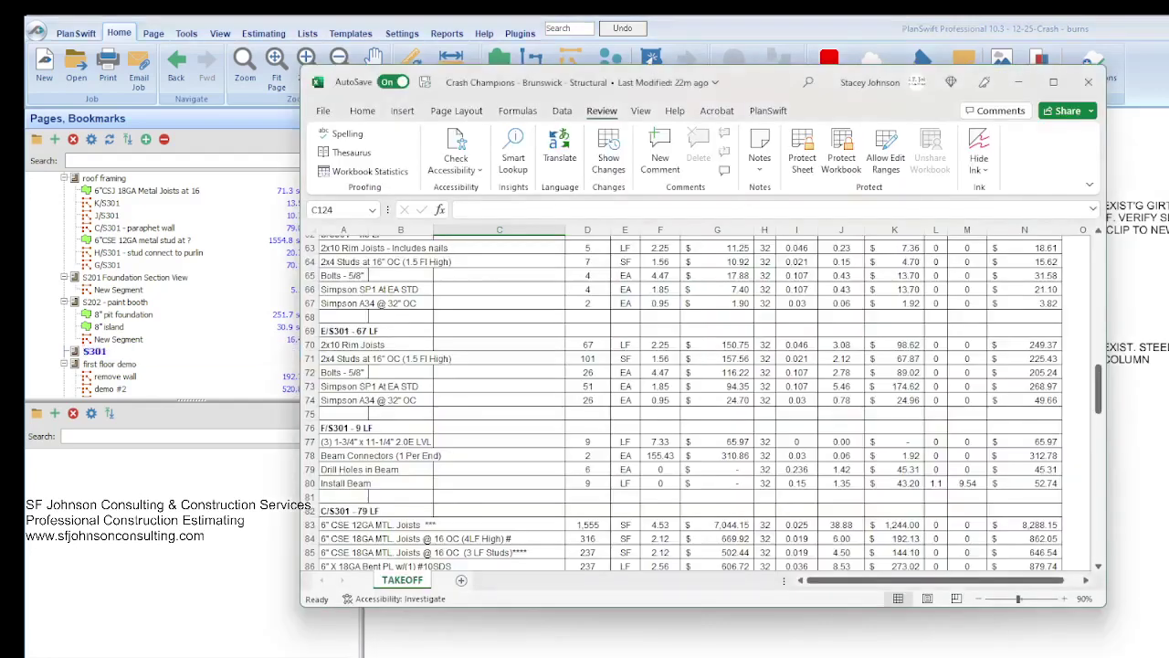
{"action": "scroll", "coordinate": [382, 362], "scroll_direction": "up", "scroll_amount": 2}
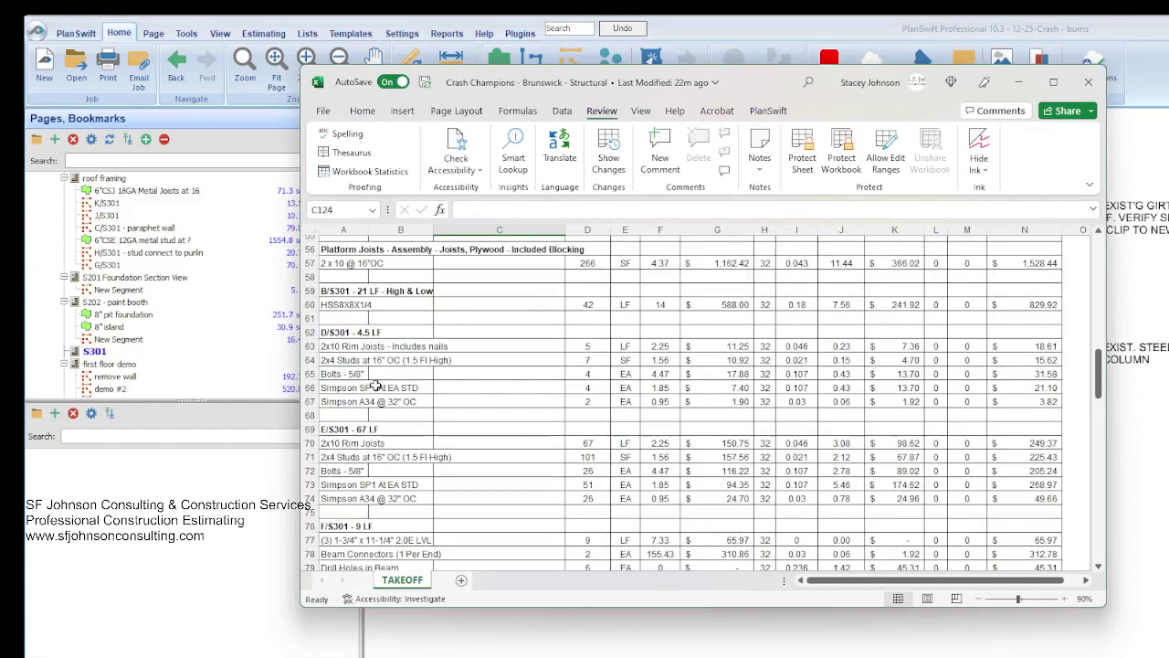
{"action": "scroll", "coordinate": [377, 388], "scroll_direction": "down", "scroll_amount": 2}
{"action": "scroll", "coordinate": [418, 453], "scroll_direction": "down", "scroll_amount": 6}
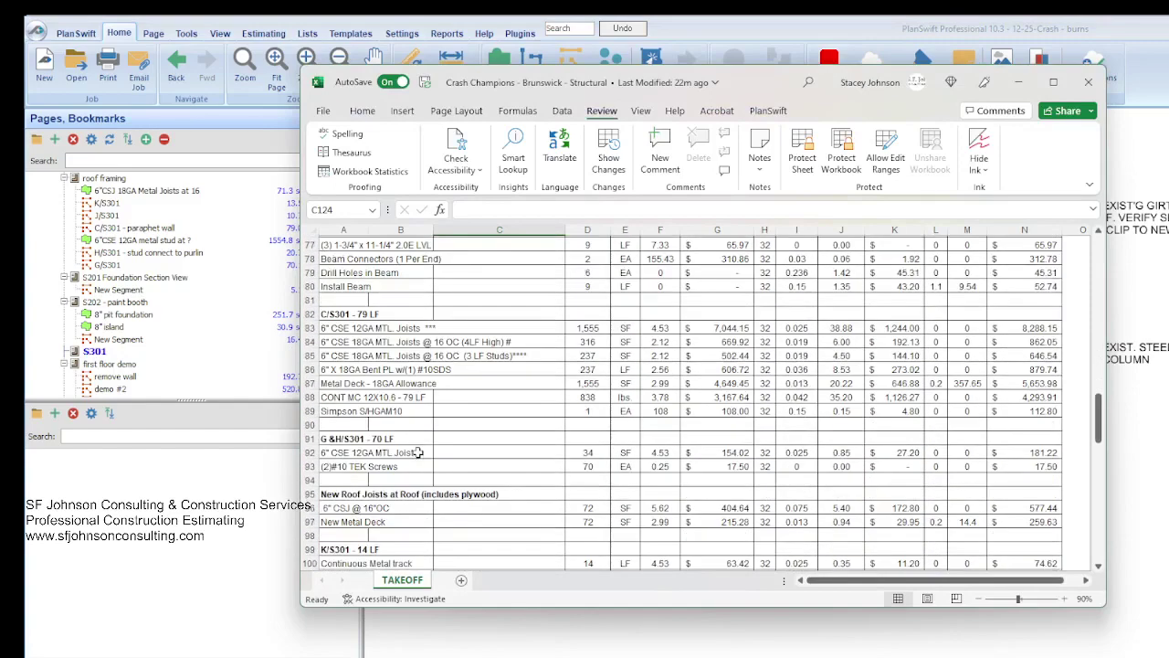
{"action": "scroll", "coordinate": [431, 451], "scroll_direction": "down", "scroll_amount": 5}
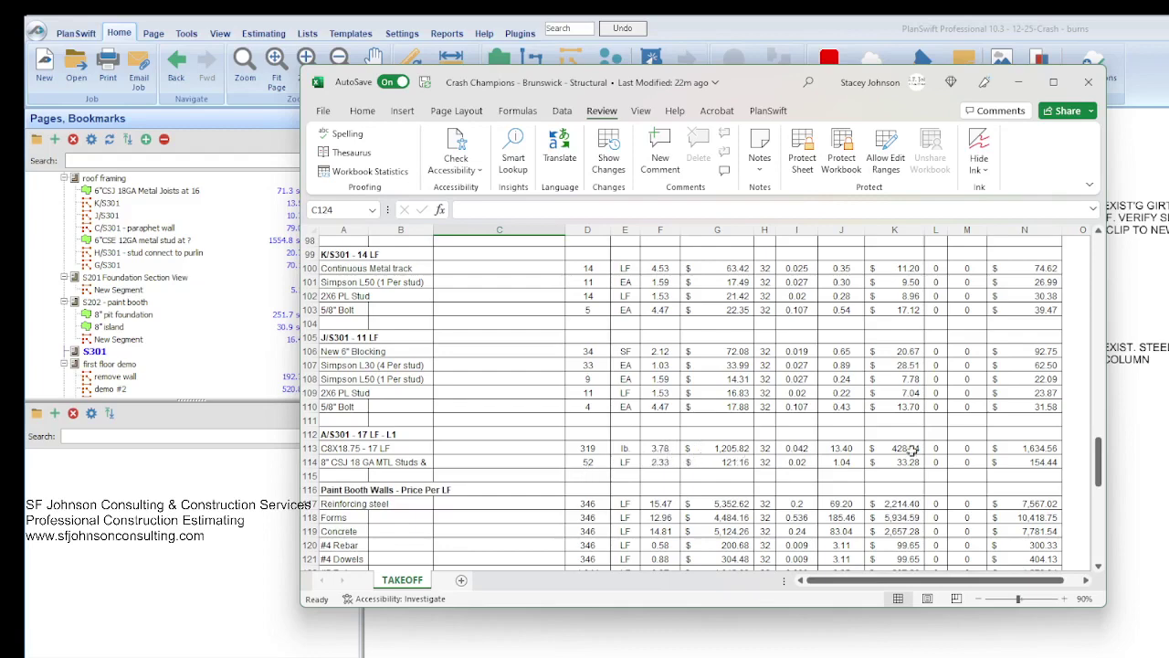
{"action": "scroll", "coordinate": [663, 446], "scroll_direction": "down", "scroll_amount": 1}
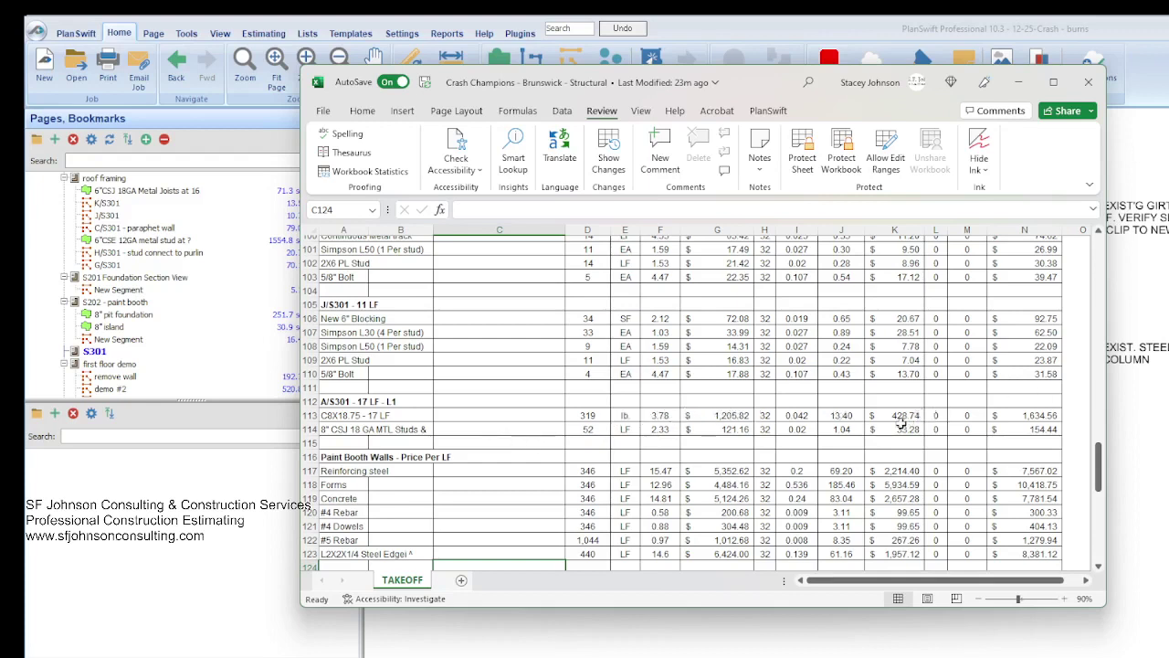
Inspect cells L113, I113, J113 and F113 of the C8X18.75 channel line in the A/S301 section
{"action": "left_click", "coordinate": [935, 415]}
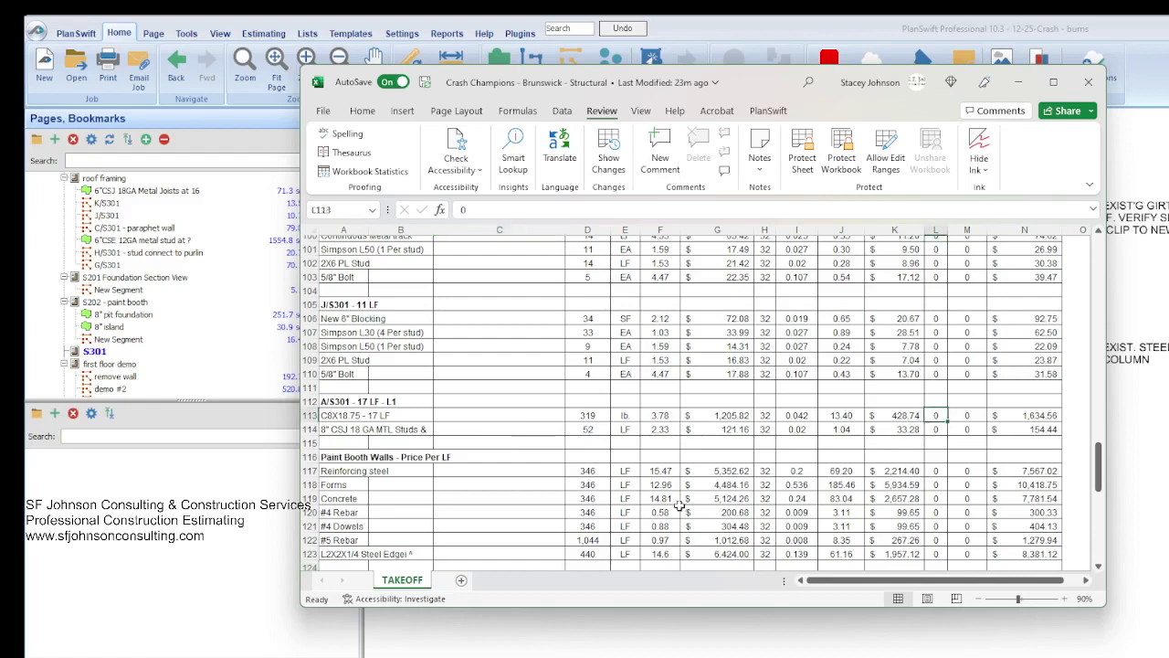
{"action": "left_click", "coordinate": [798, 413]}
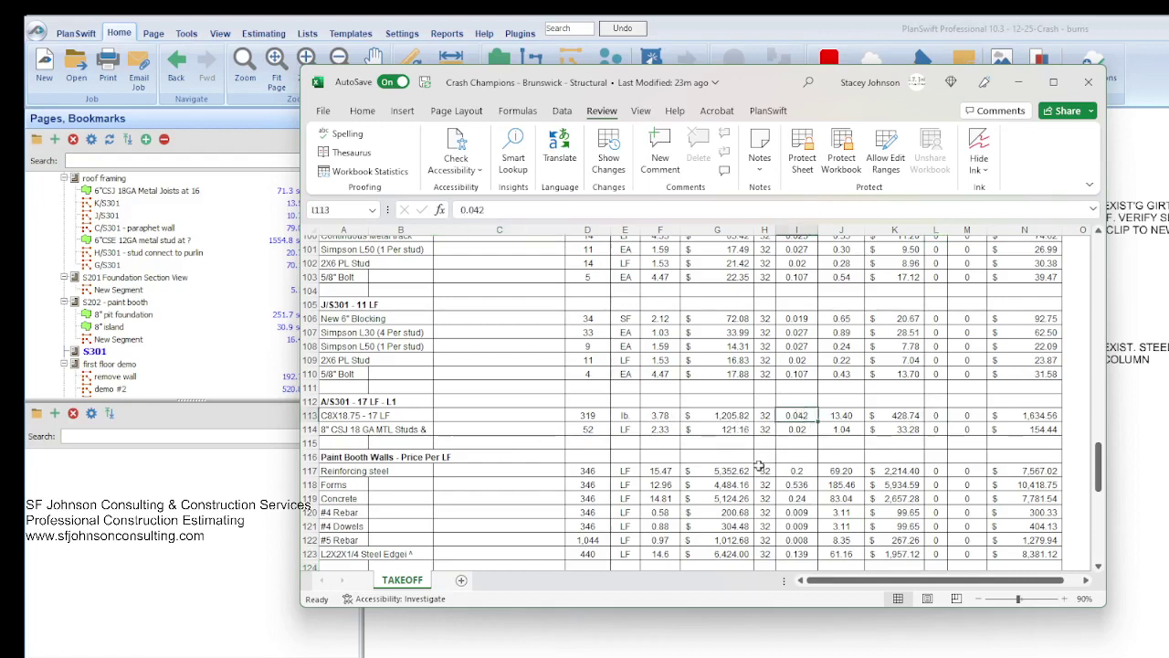
{"action": "left_click", "coordinate": [853, 414]}
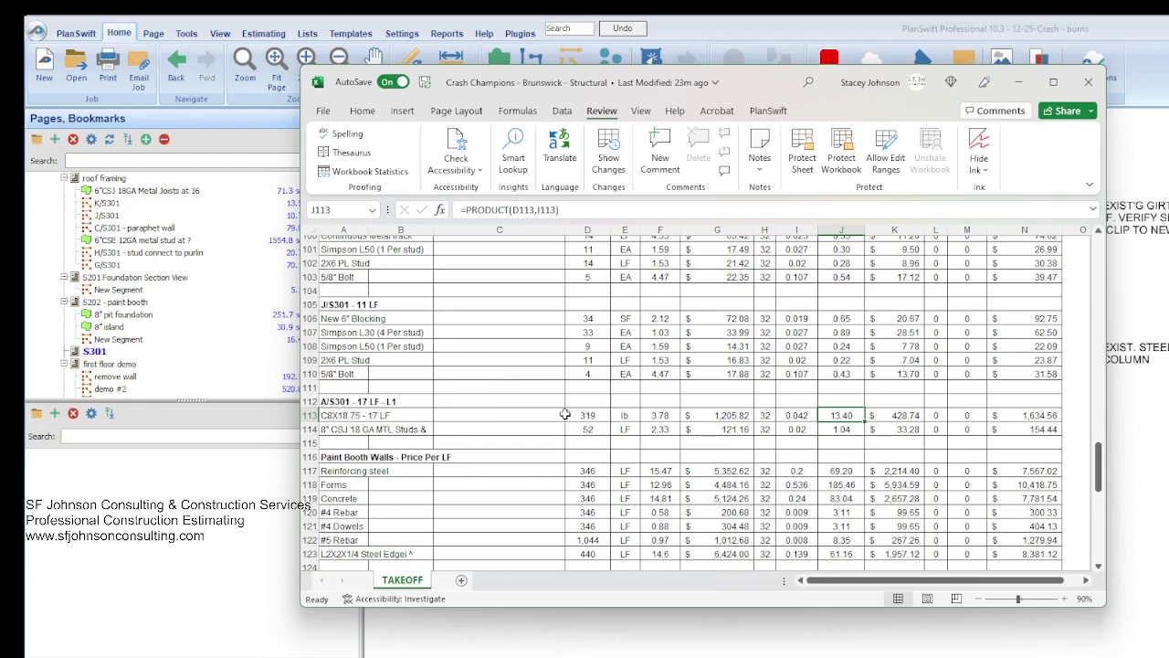
{"action": "left_click", "coordinate": [660, 413]}
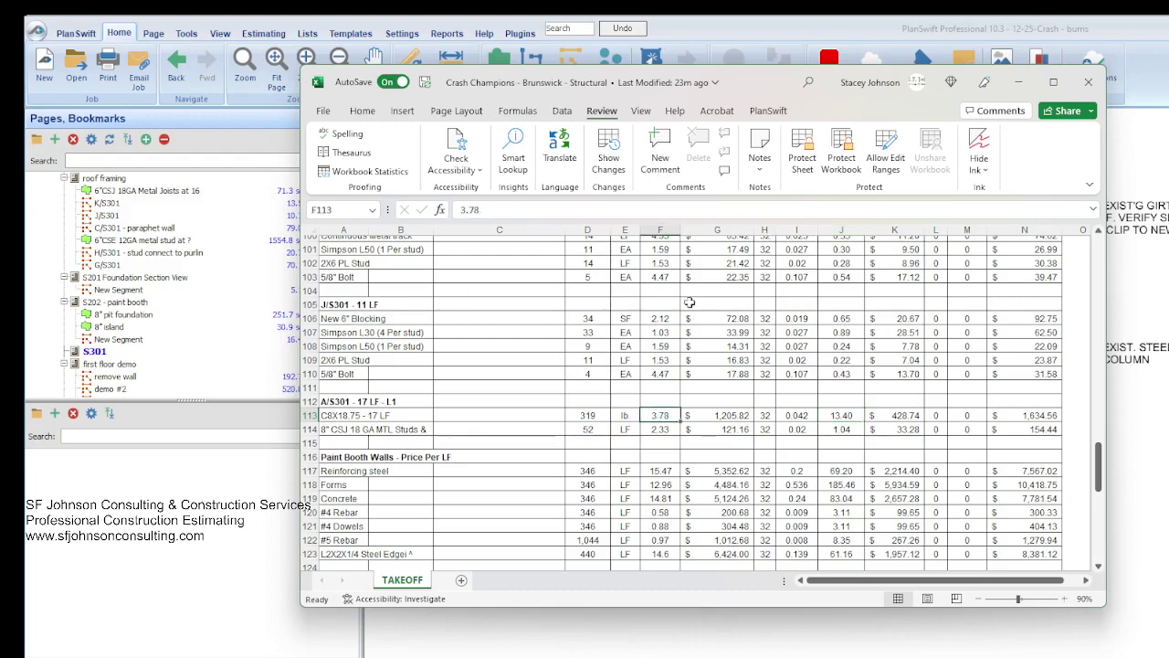
Maximize the estimate workbook and review the line items from the C/S301 section through the A/S301 section
{"action": "left_click", "coordinate": [1054, 84]}
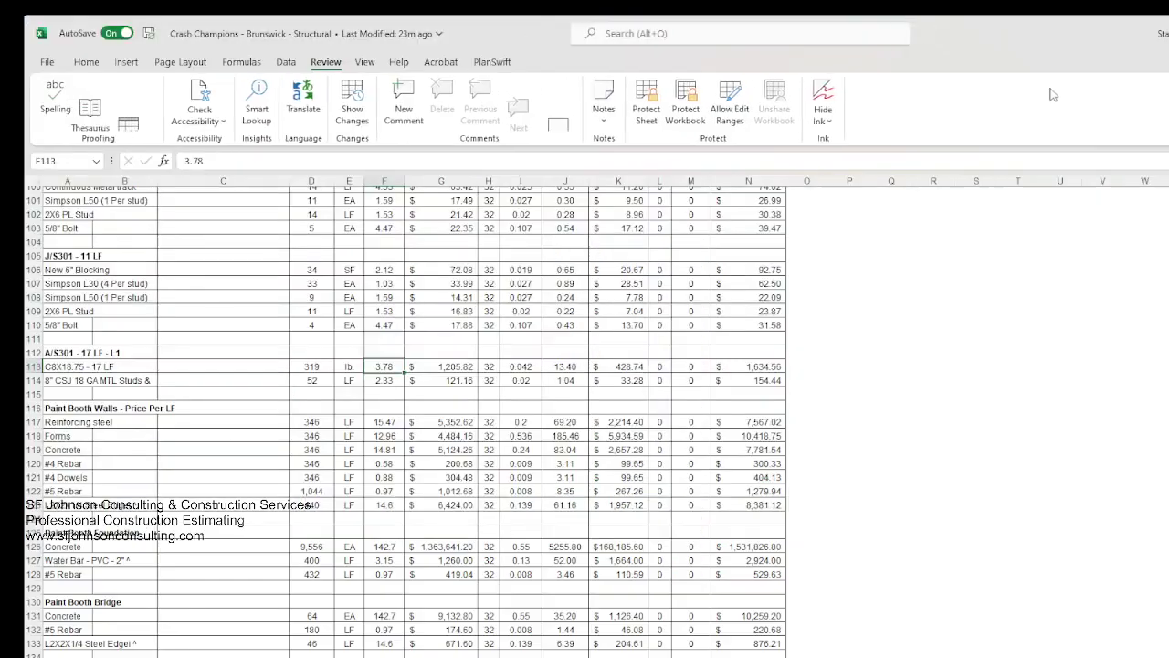
{"action": "scroll", "coordinate": [355, 434], "scroll_direction": "up", "scroll_amount": 8}
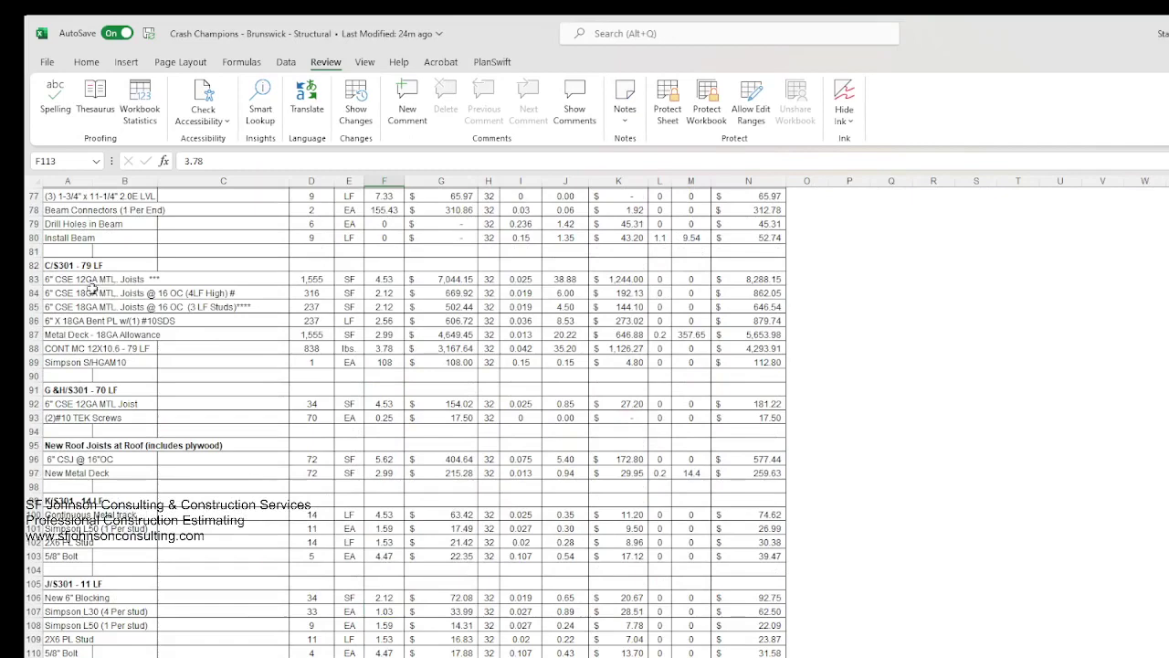
{"action": "scroll", "coordinate": [280, 248], "scroll_direction": "down", "scroll_amount": 2}
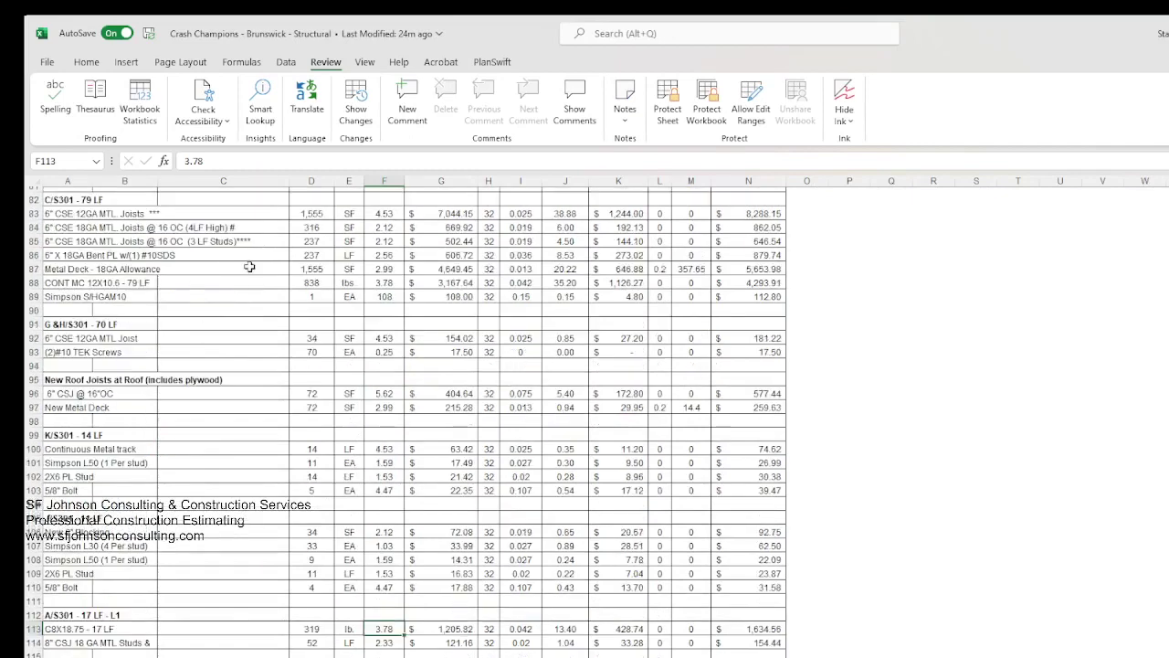
{"action": "scroll", "coordinate": [310, 282], "scroll_direction": "up", "scroll_amount": 2}
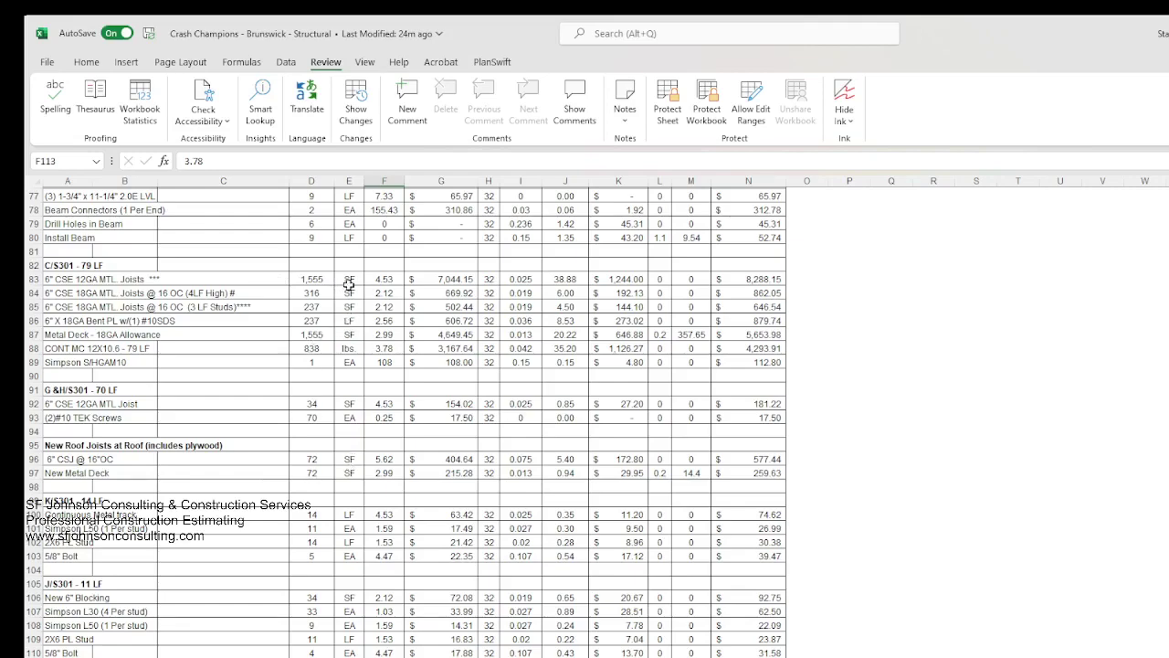
{"action": "scroll", "coordinate": [329, 482], "scroll_direction": "down", "scroll_amount": 5}
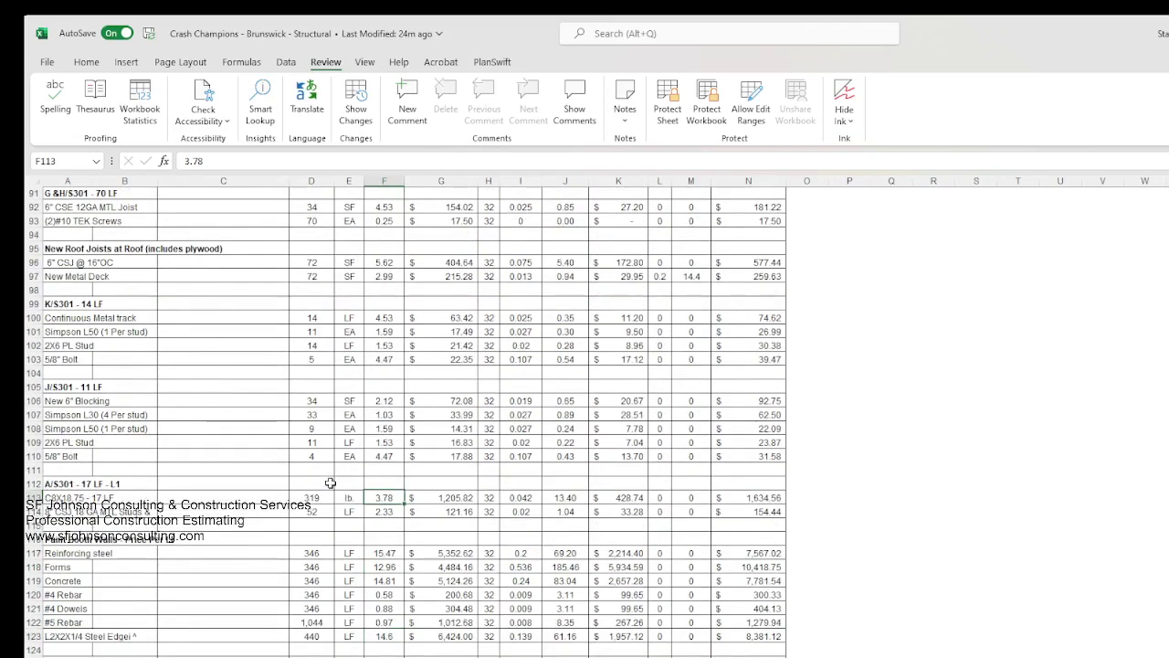
Review the paint booth walls, foundation and bridge items, the mobilization fees and the bid totals in the estimate
{"action": "scroll", "coordinate": [330, 482], "scroll_direction": "down", "scroll_amount": 2}
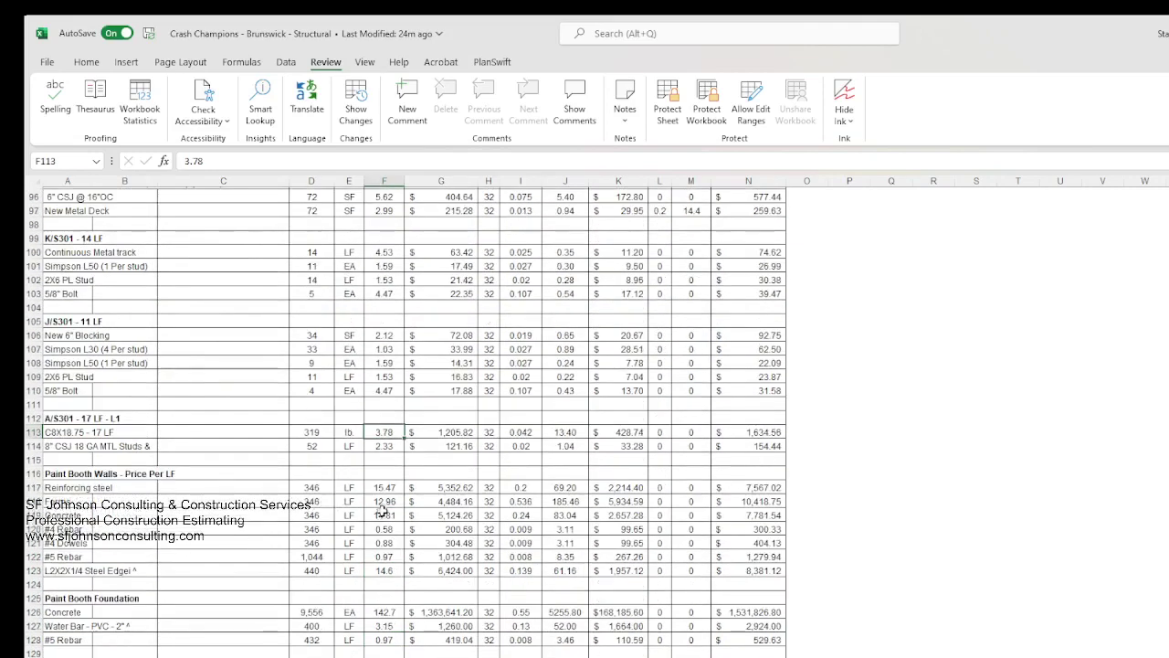
{"action": "scroll", "coordinate": [382, 513], "scroll_direction": "down", "scroll_amount": 4}
{"action": "scroll", "coordinate": [391, 514], "scroll_direction": "down", "scroll_amount": 1}
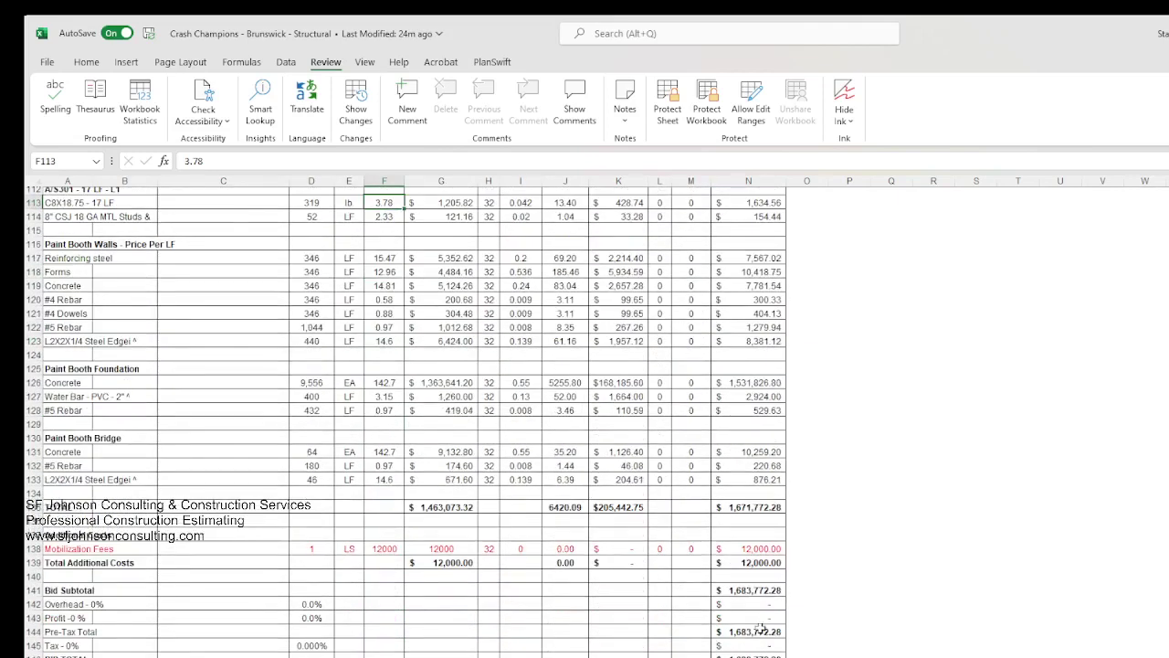
{"action": "scroll", "coordinate": [768, 638], "scroll_direction": "up", "scroll_amount": 2}
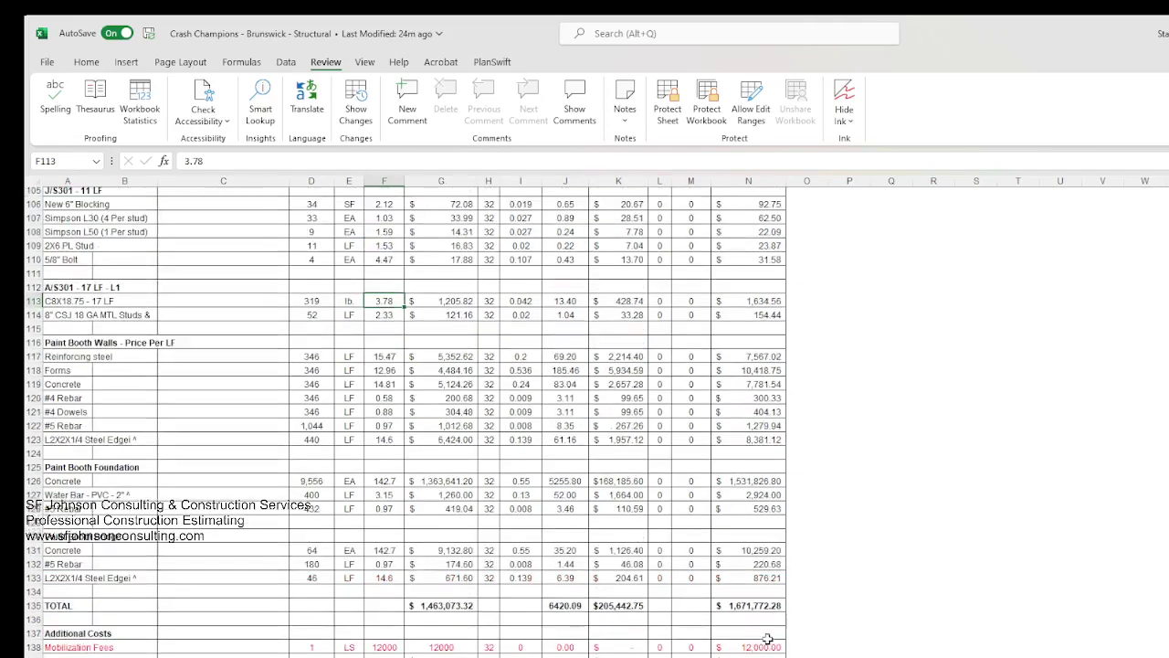
{"action": "scroll", "coordinate": [576, 633], "scroll_direction": "up", "scroll_amount": 9}
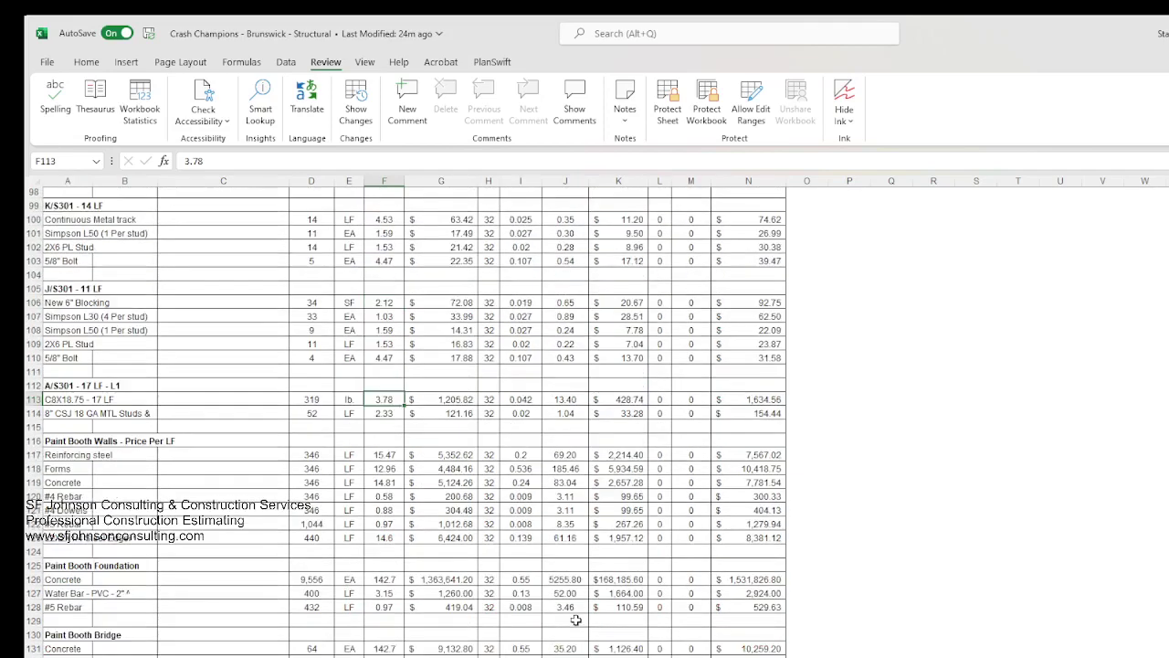